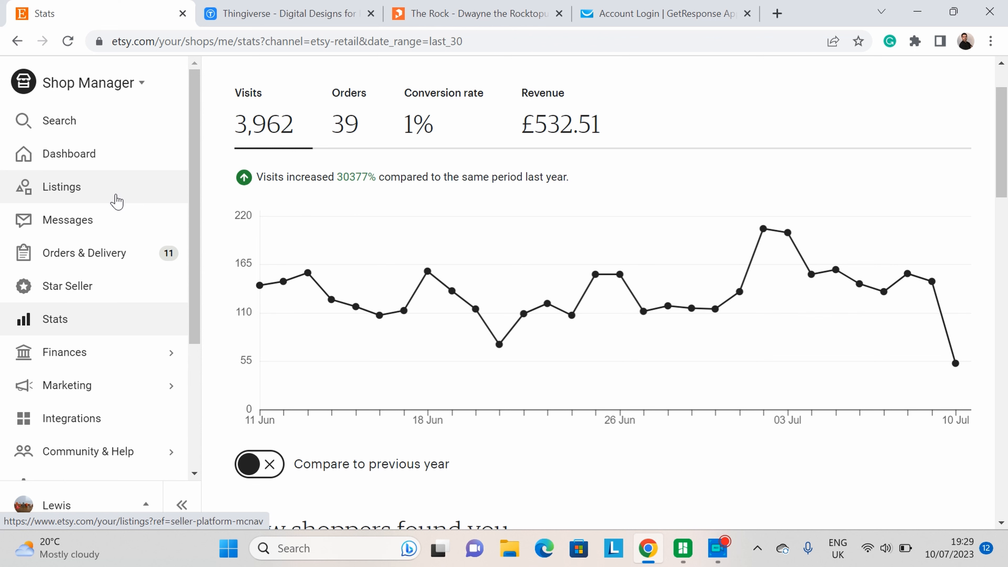
Step: Open the shop's listings and start adding a new listing
left_click(116, 201)
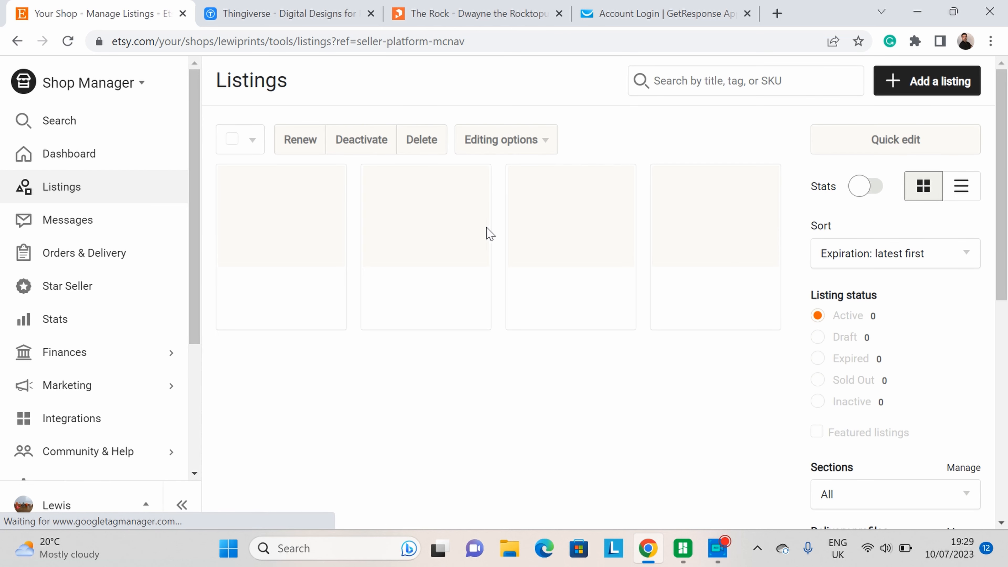
left_click(942, 89)
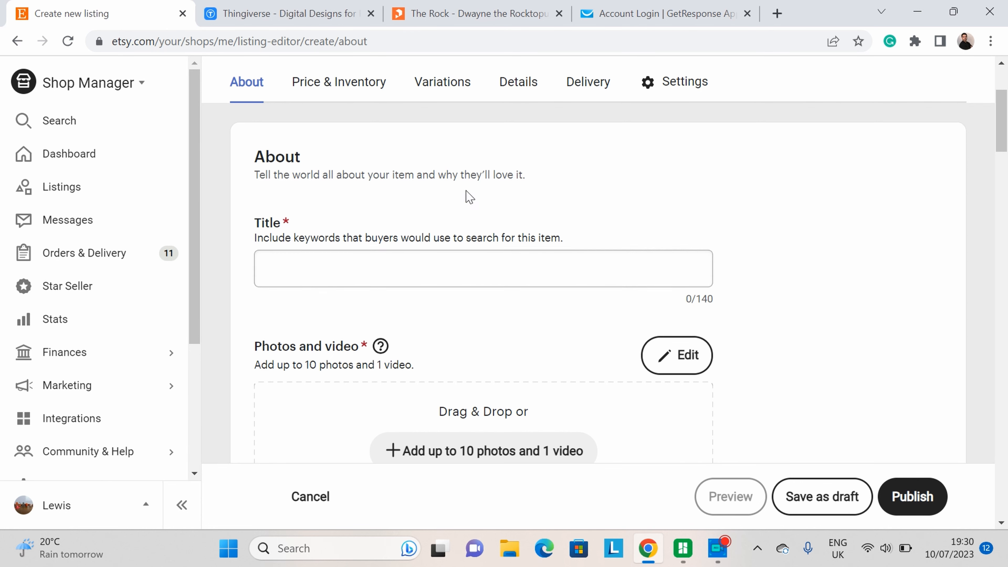
Step: Switch to Thingiverse and browse the popular designs on its home page
left_click(336, 18)
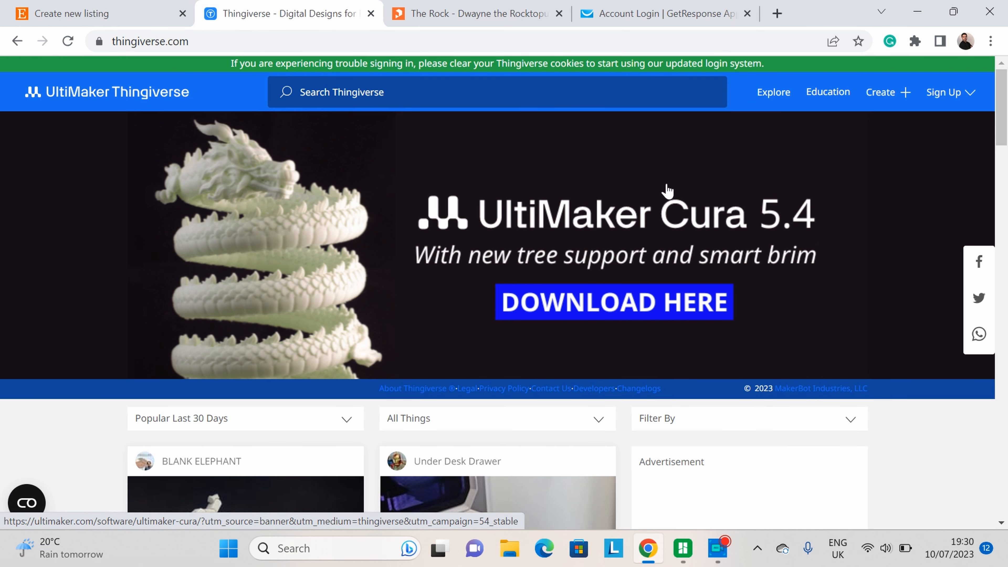
scroll(640, 206, "down", 7)
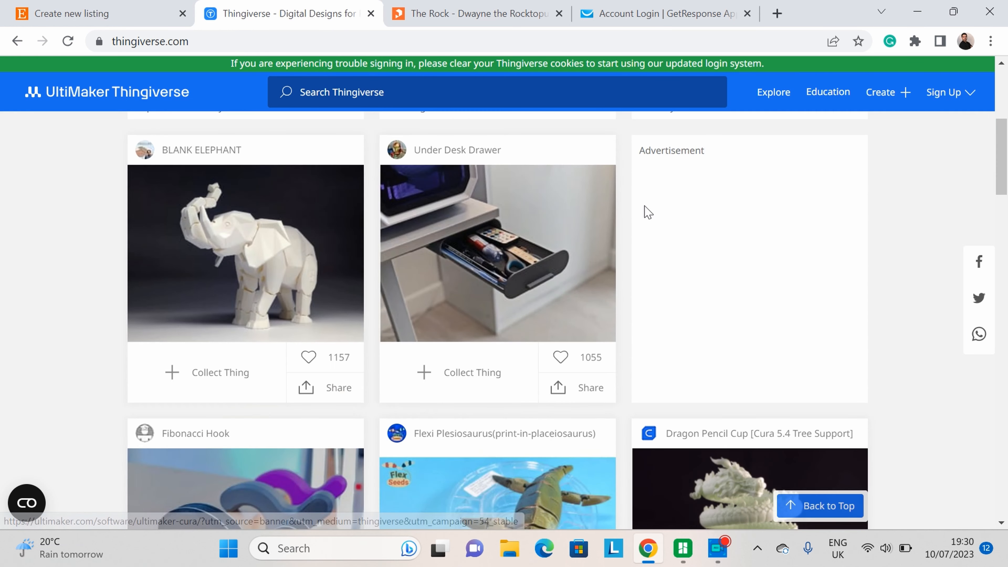
scroll(799, 205, "down", 5)
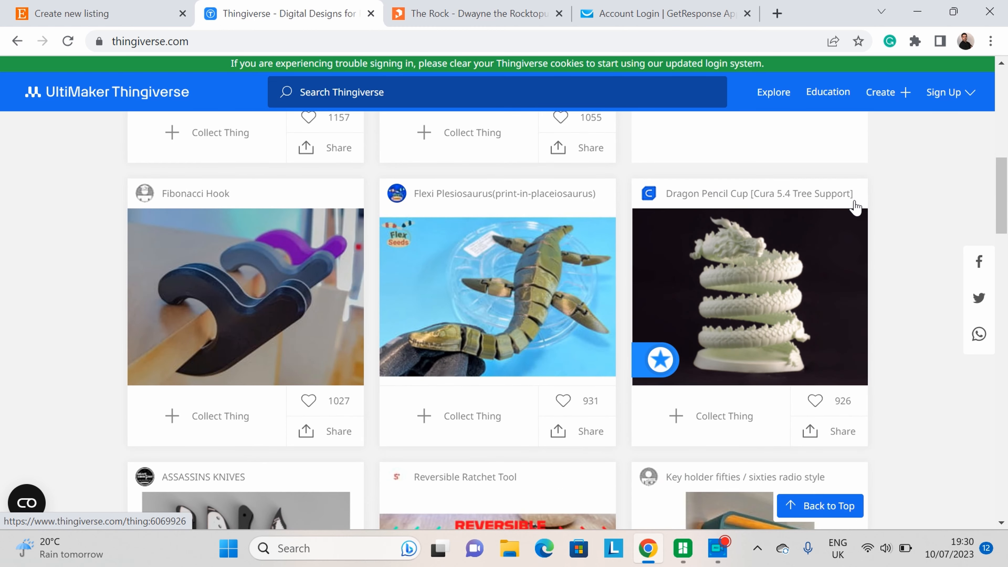
scroll(855, 207, "down", 4)
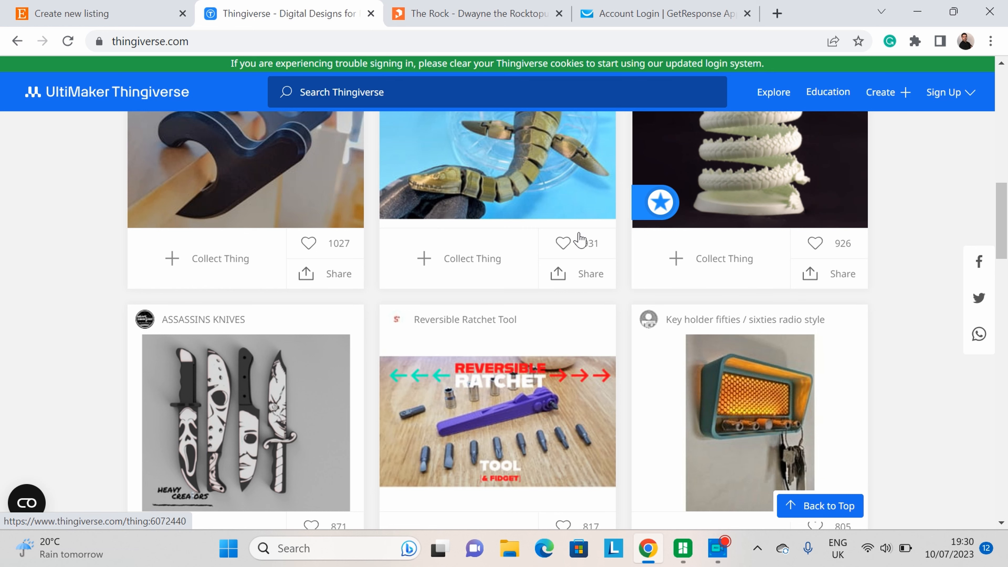
scroll(576, 239, "up", 7)
scroll(579, 240, "up", 8)
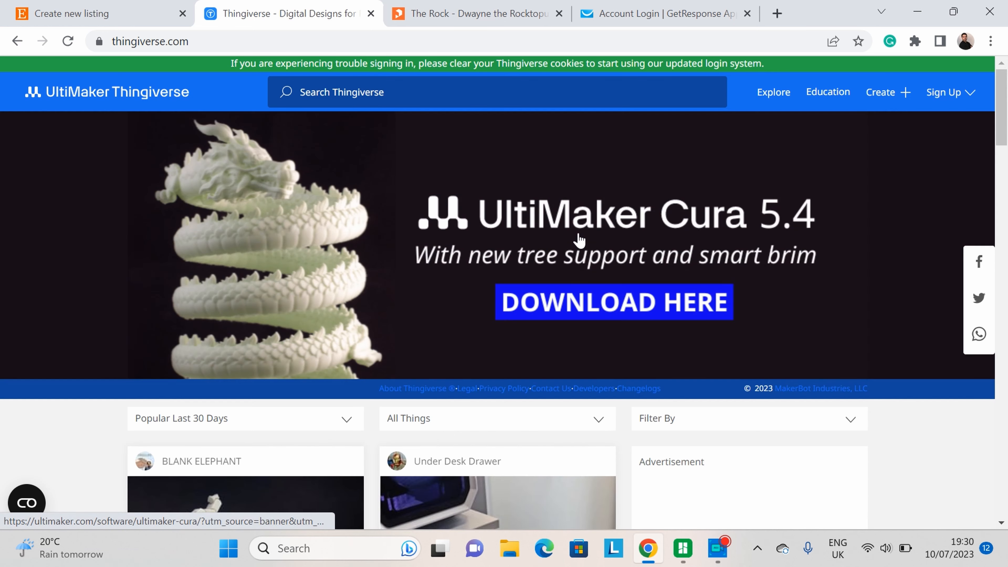
scroll(637, 245, "down", 6)
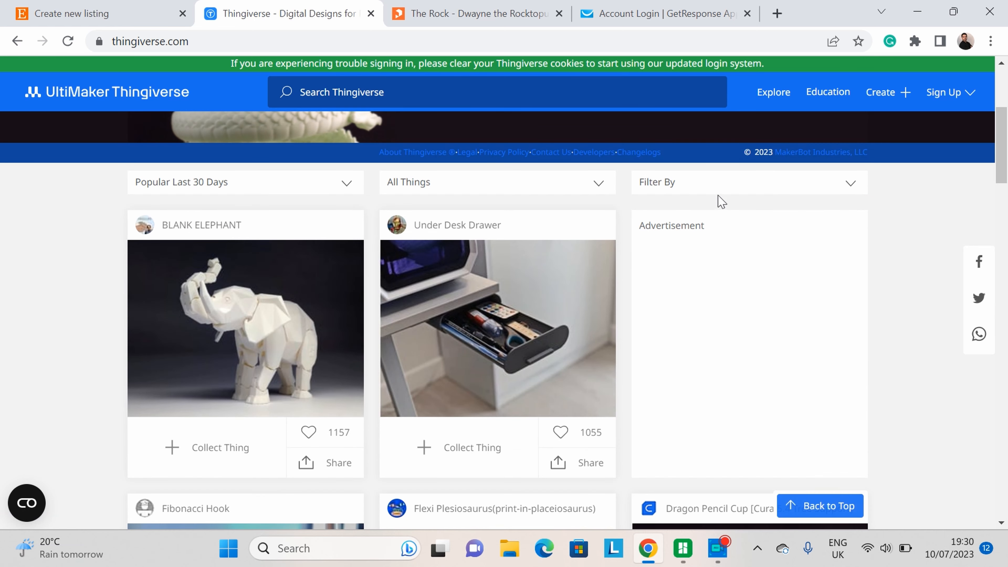
Step: Filter the Thingiverse designs to the Creative Commons - Attribution license type
left_click(673, 190)
scroll(830, 229, "down", 6)
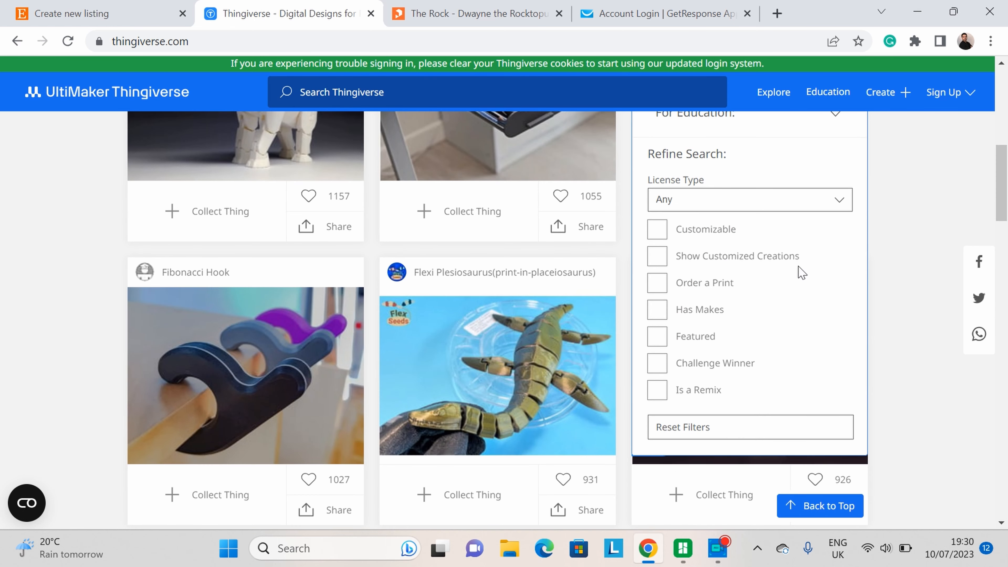
scroll(670, 196, "up", 2)
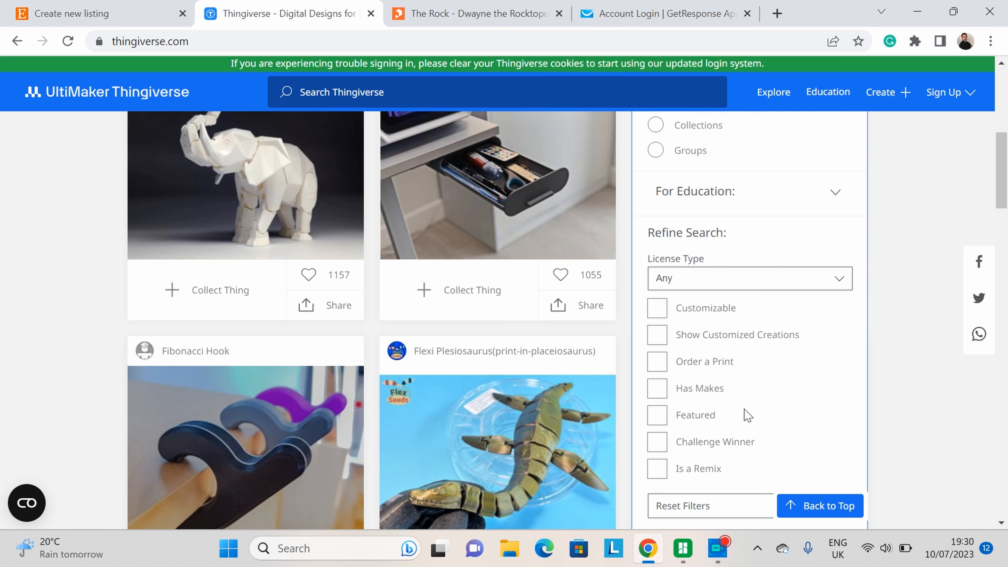
left_click(790, 285)
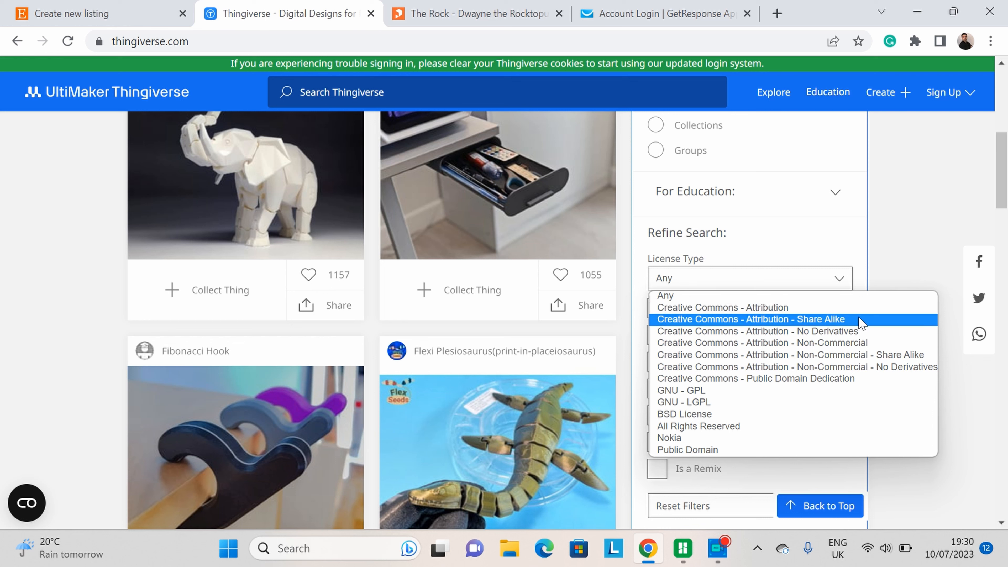
scroll(499, 293, "down", 1)
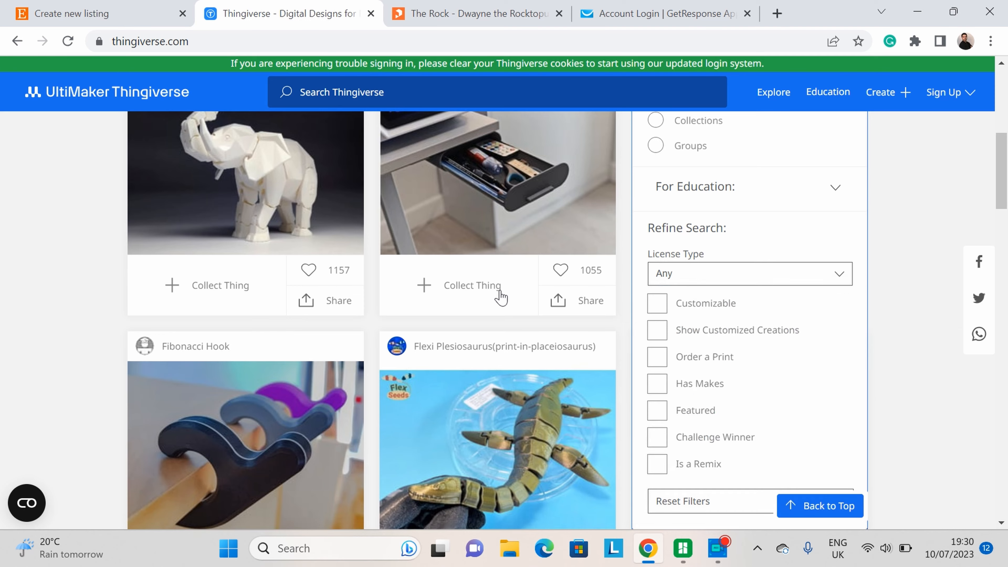
scroll(499, 293, "up", 1)
left_click(733, 286)
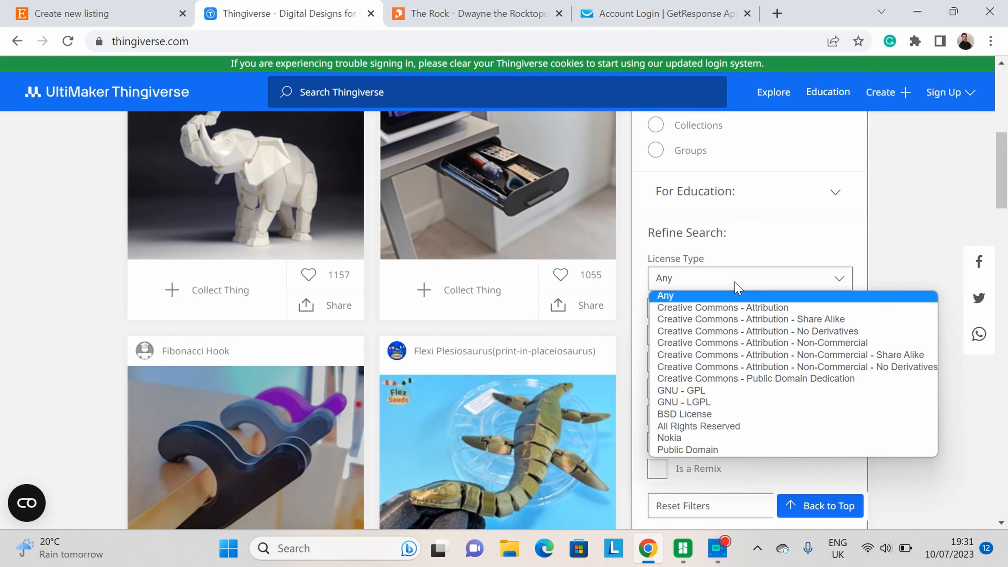
left_click(728, 308)
scroll(725, 316, "down", 2)
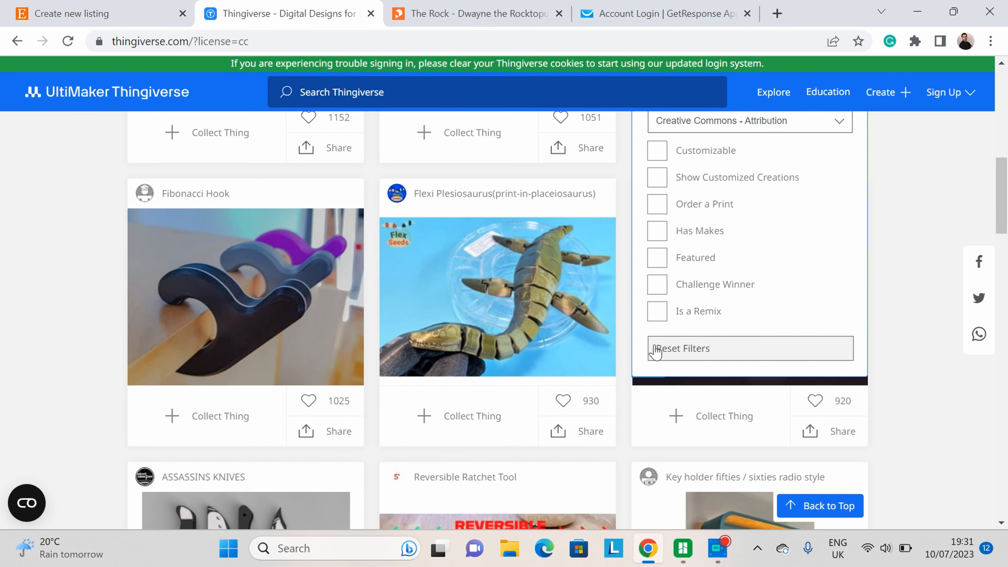
scroll(796, 349, "up", 4)
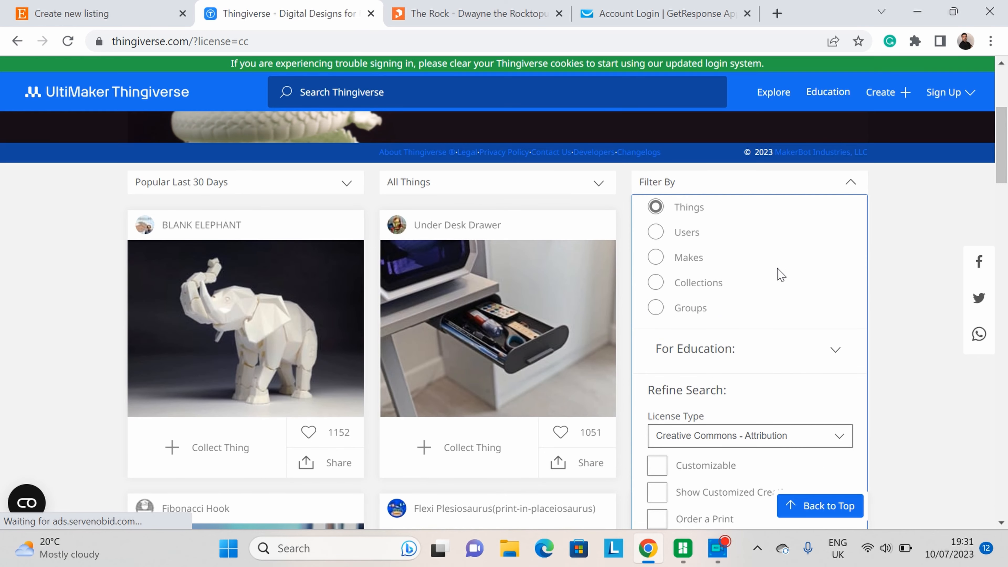
left_click(851, 182)
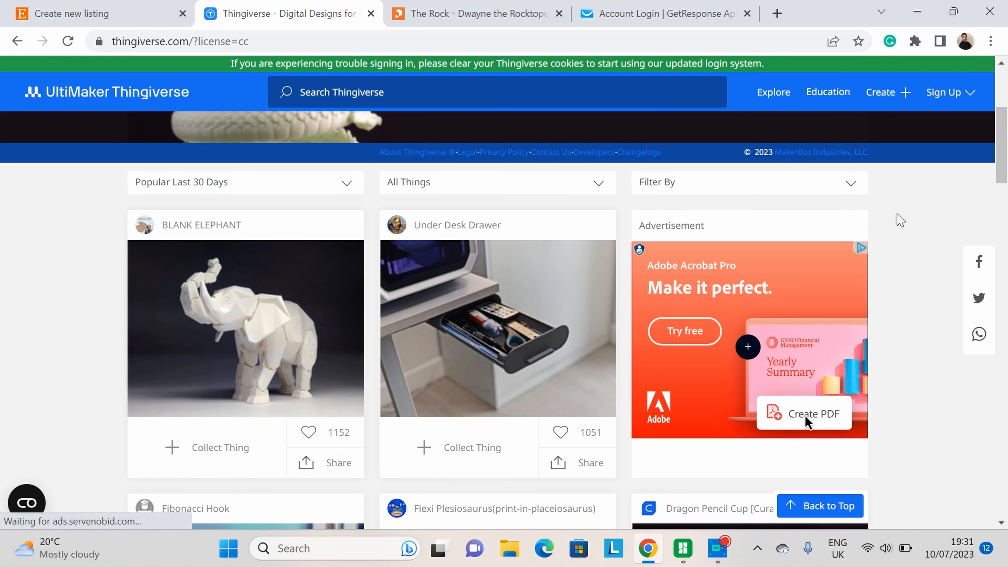
Step: Search Thingiverse for hook
scroll(687, 262, "down", 10)
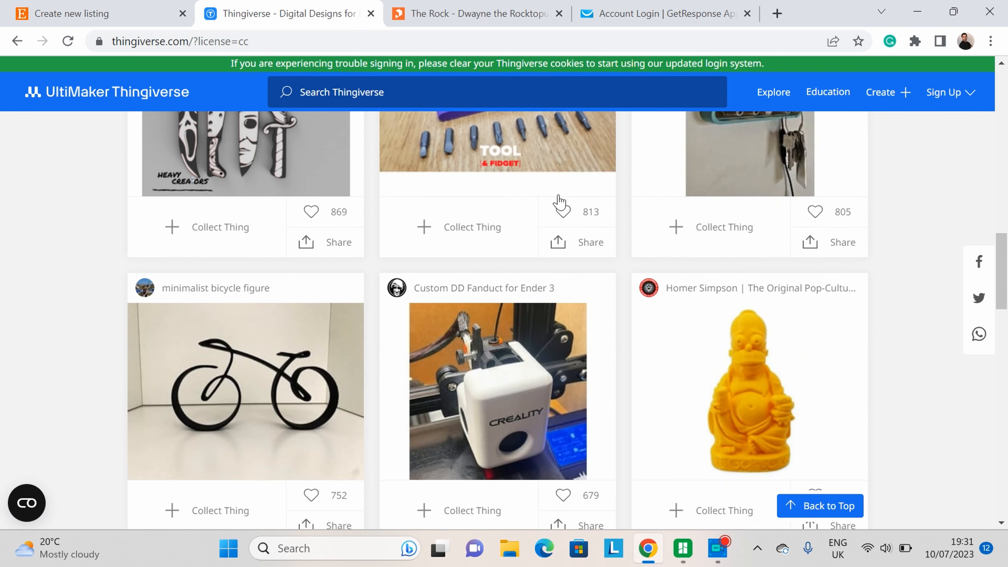
left_click(395, 97)
type("hook")
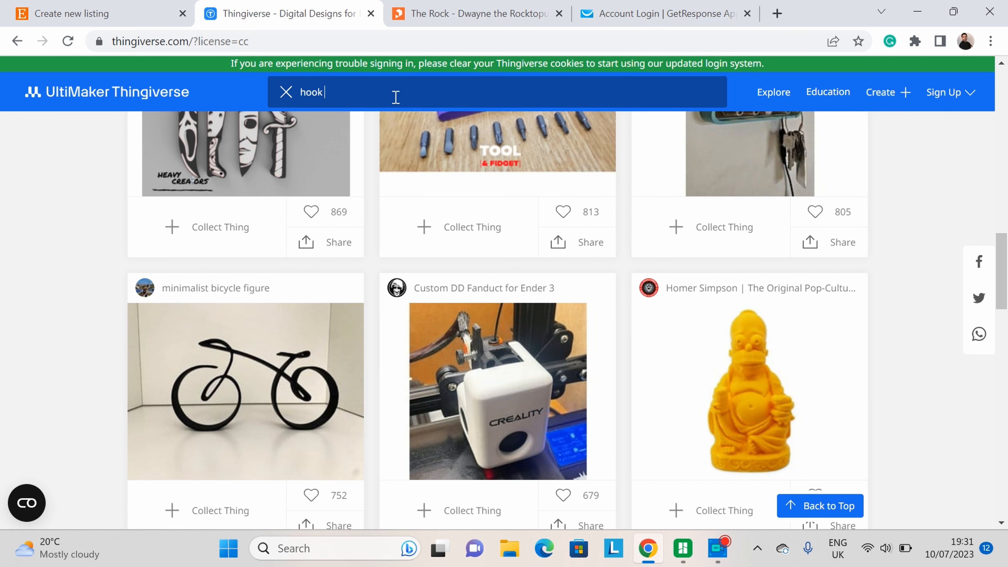
key("Return")
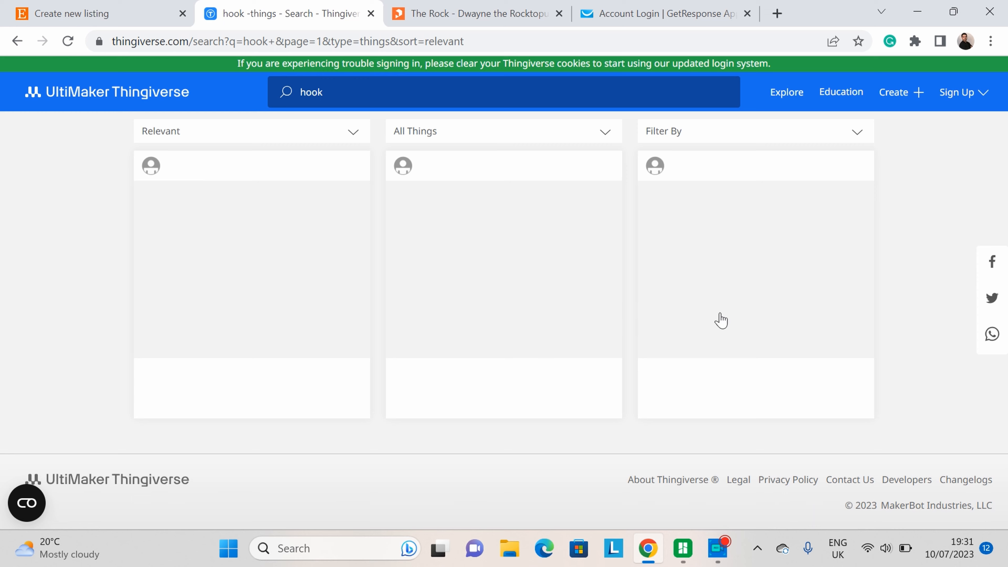
Step: Open the General purpose hook design and look over its page
left_click(456, 241)
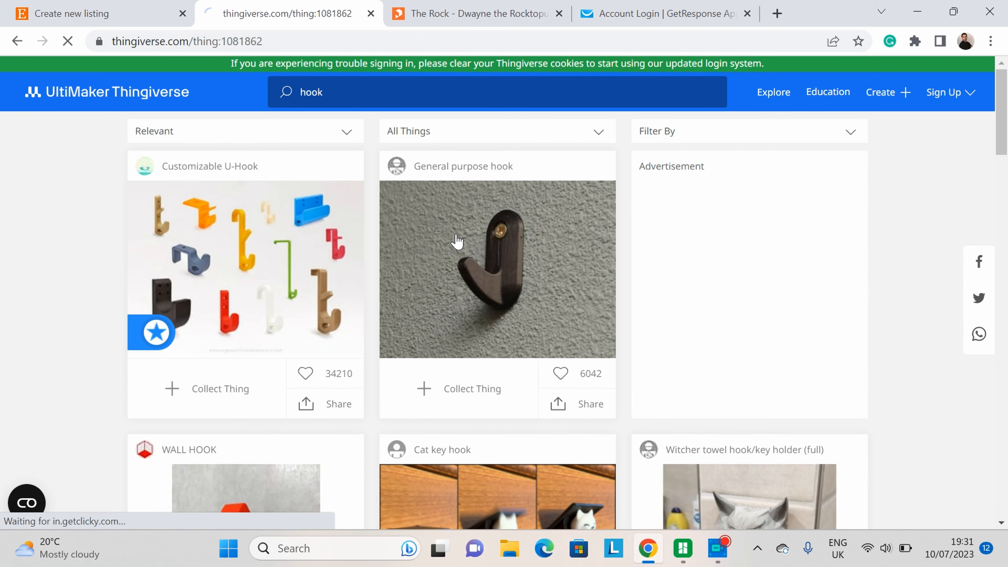
scroll(425, 292, "down", 10)
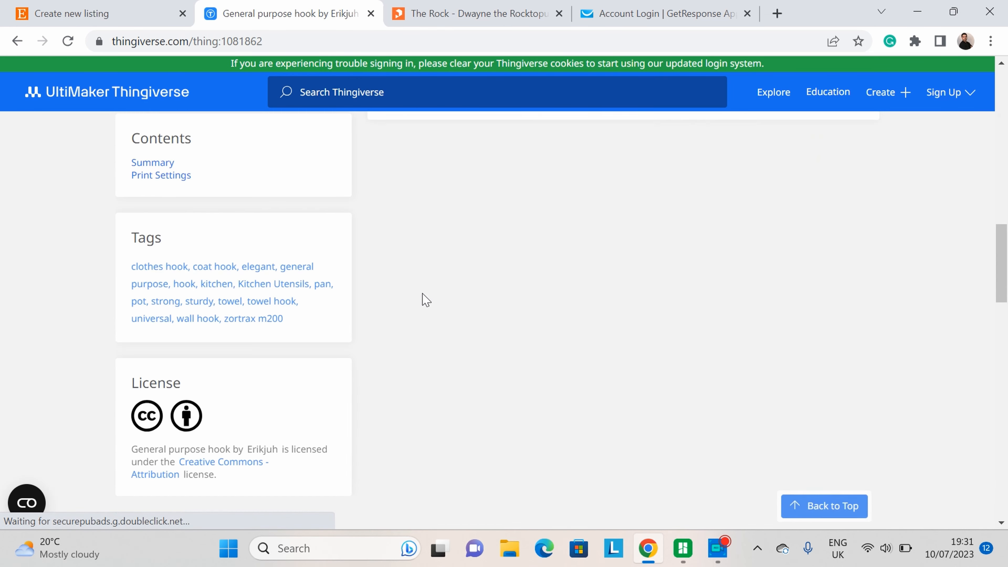
scroll(423, 295, "up", 10)
scroll(722, 286, "down", 4)
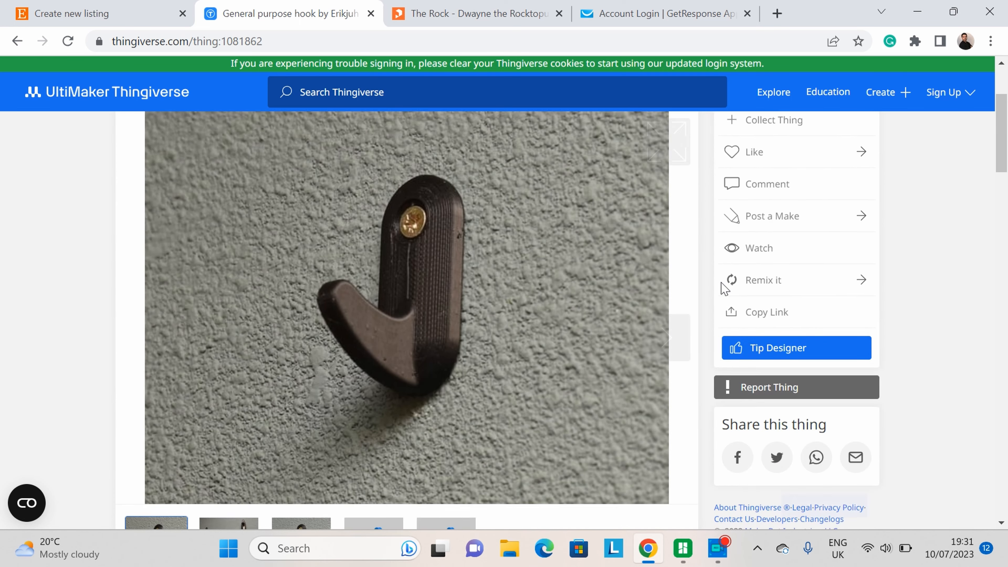
scroll(722, 286, "up", 2)
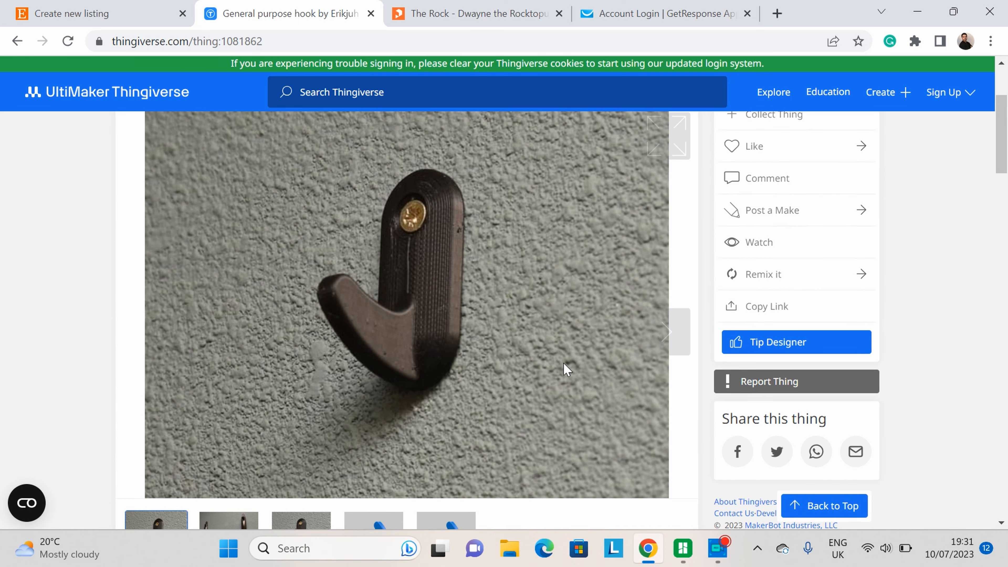
scroll(417, 329, "up", 2)
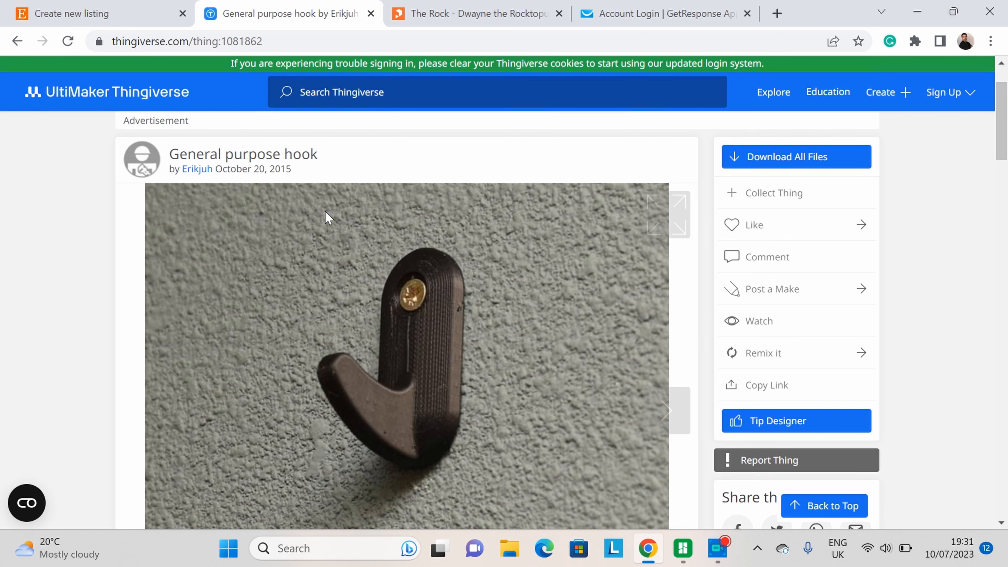
scroll(433, 225, "down", 4)
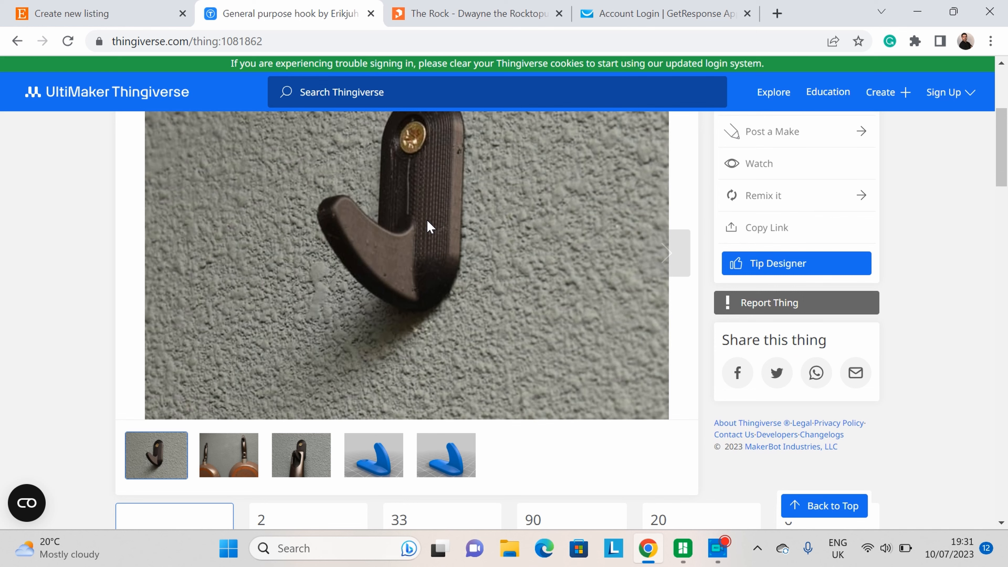
scroll(582, 231, "down", 2)
Step: Browse the hook's photos and read its summary, tags and license section
left_click(241, 379)
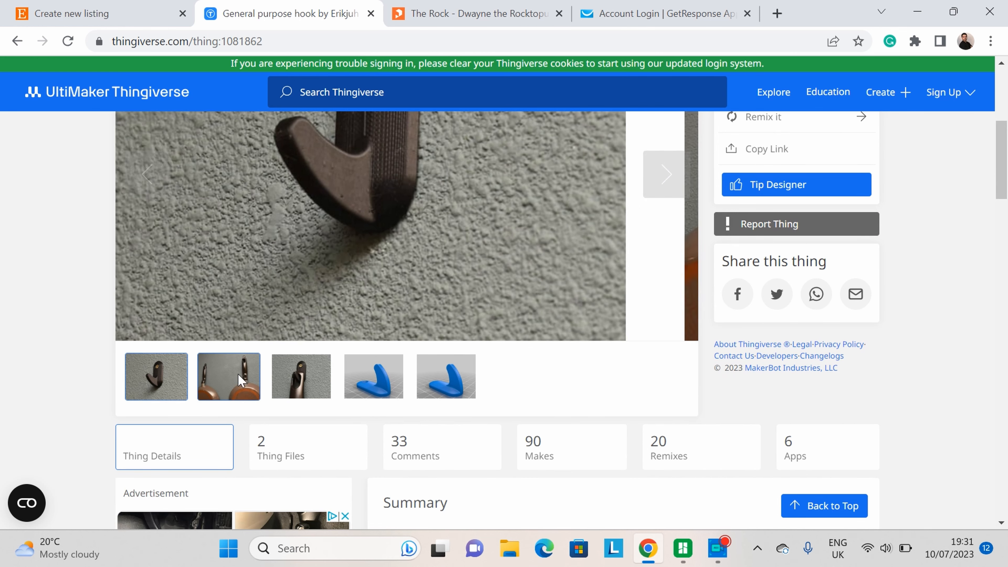
scroll(419, 347, "up", 6)
left_click(680, 427)
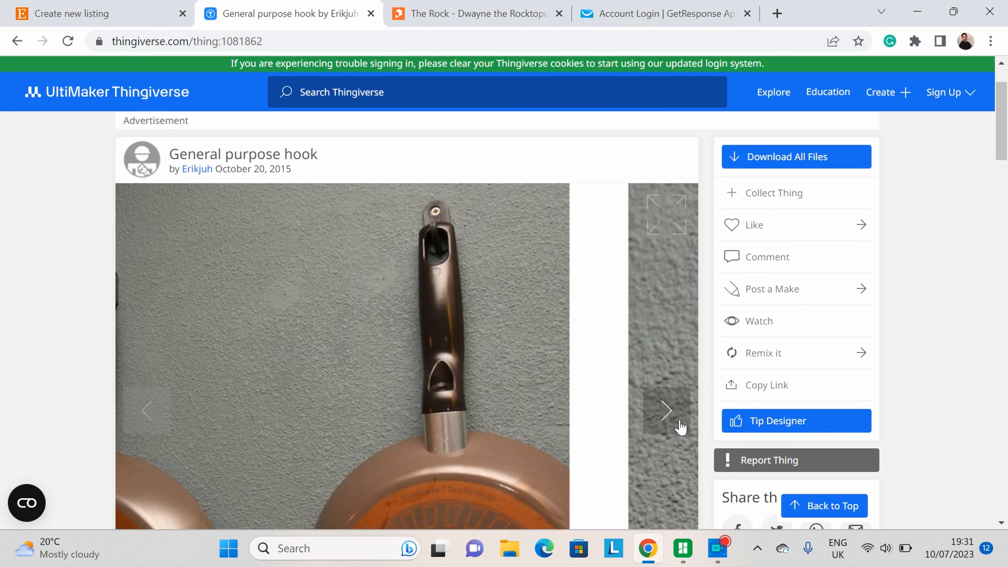
left_click(678, 425)
scroll(665, 418, "down", 7)
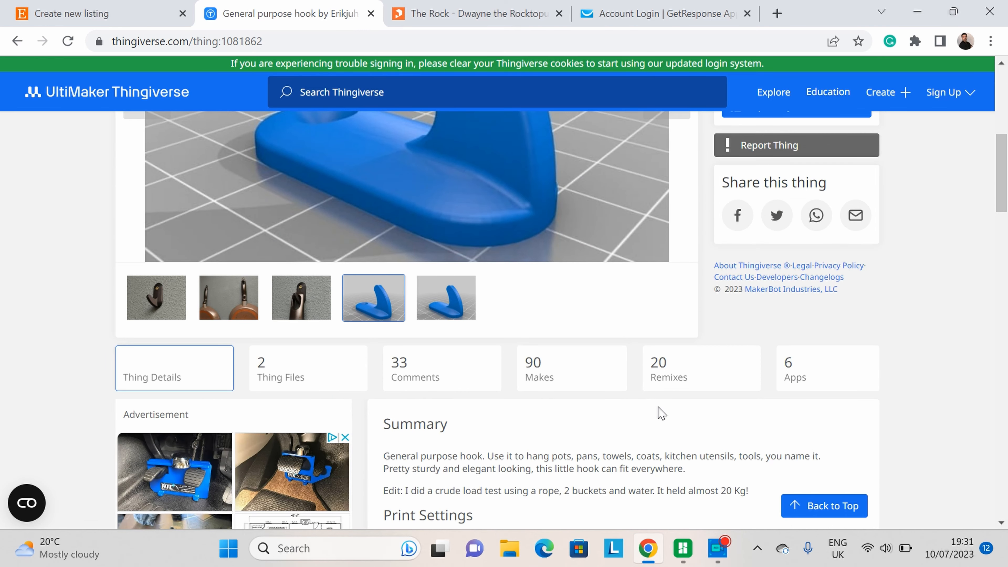
scroll(174, 195, "down", 16)
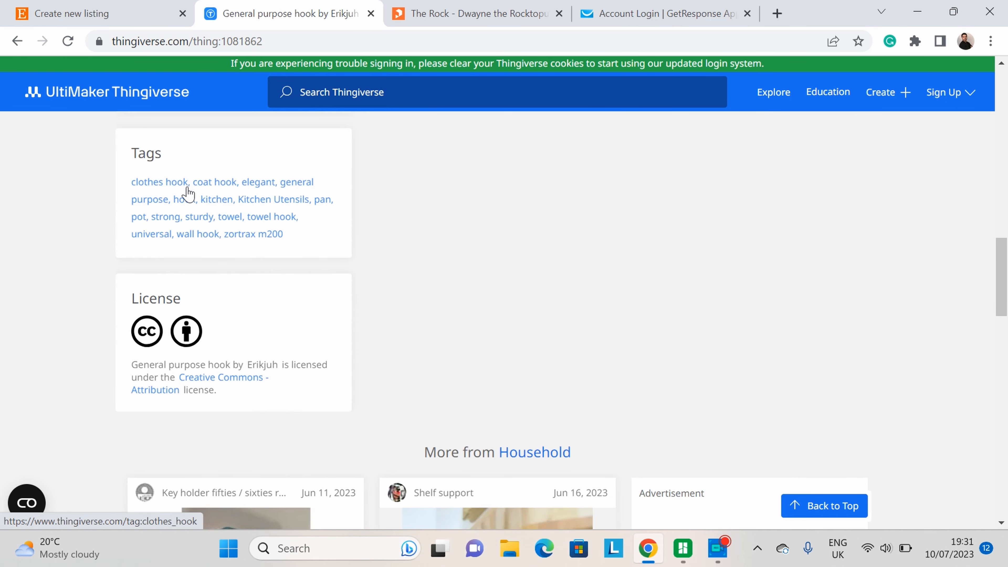
scroll(206, 226, "down", 2)
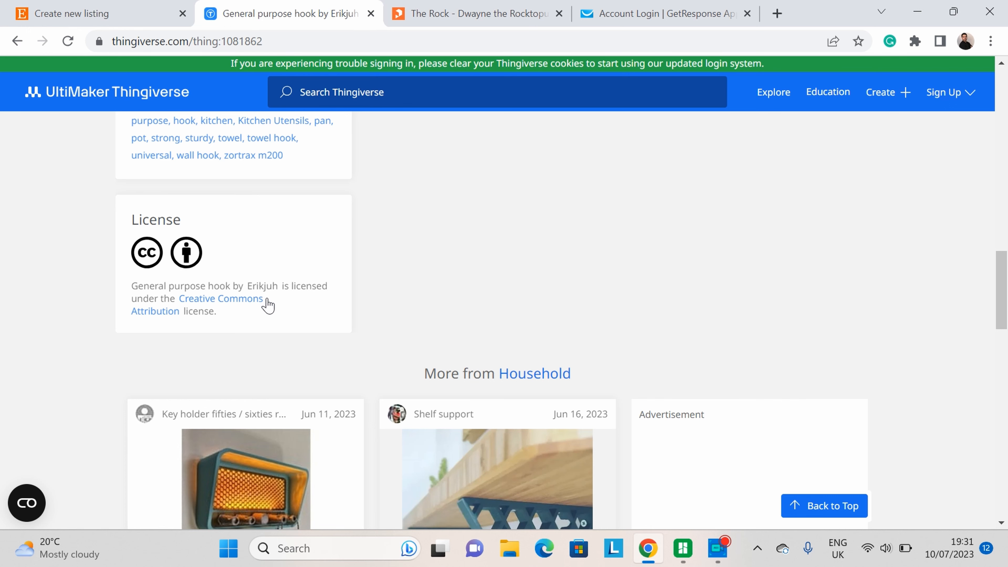
Step: Read the Creative Commons Attribution license terms, then return to the hook design page
left_click(244, 299)
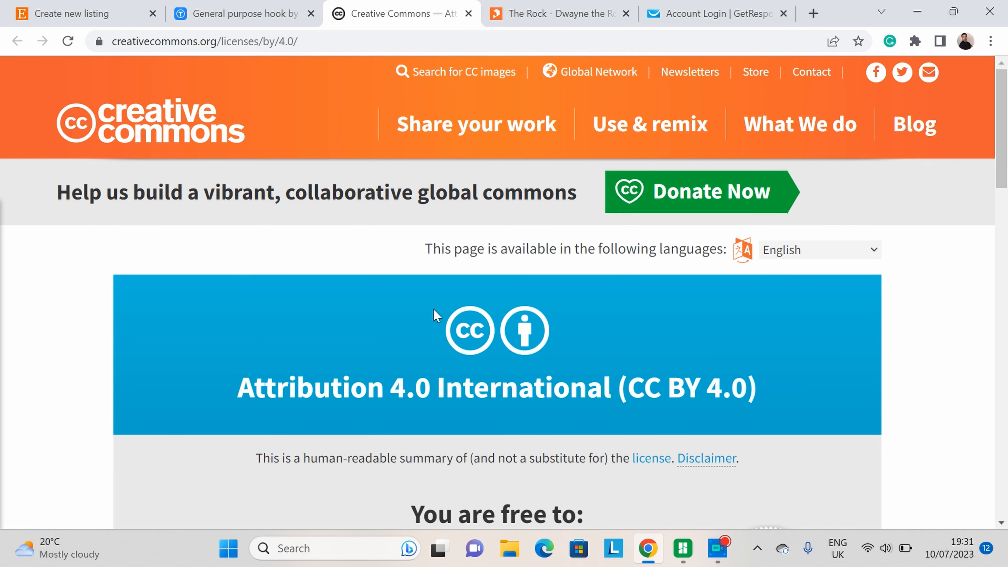
scroll(702, 257, "down", 5)
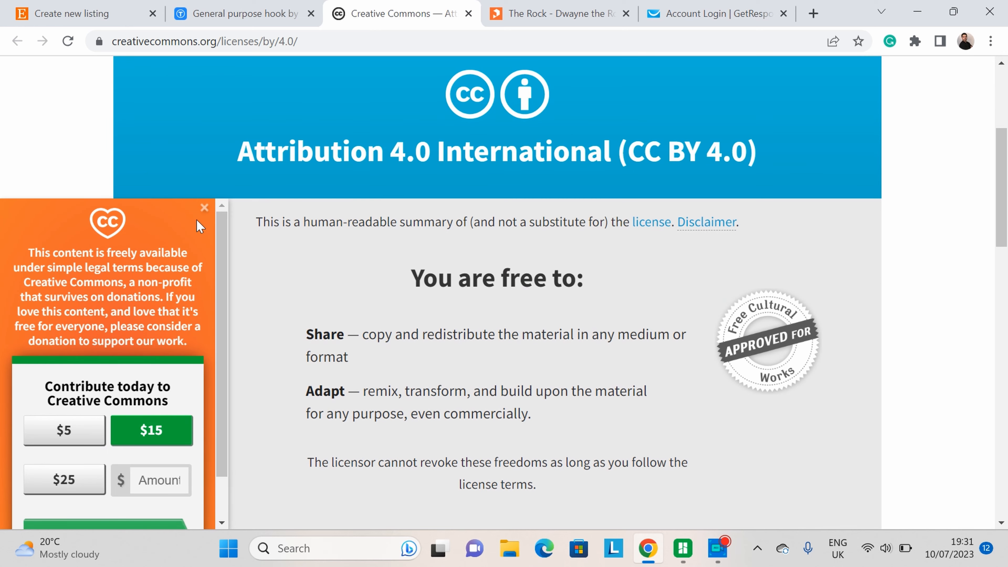
scroll(864, 373, "down", 2)
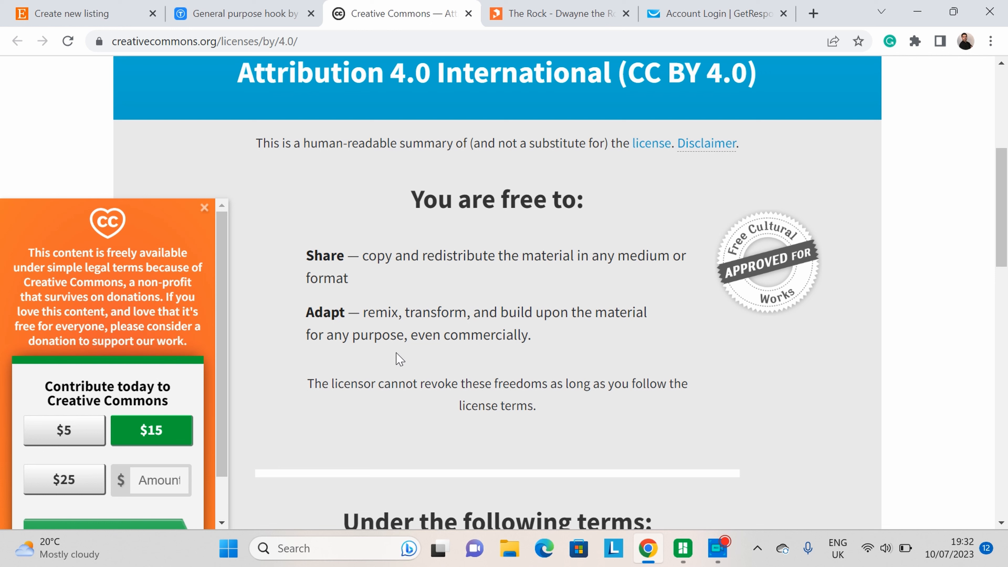
left_click_drag(433, 334, 510, 346)
left_click(557, 349)
scroll(360, 248, "up", 1)
scroll(360, 249, "down", 6)
scroll(360, 248, "up", 10)
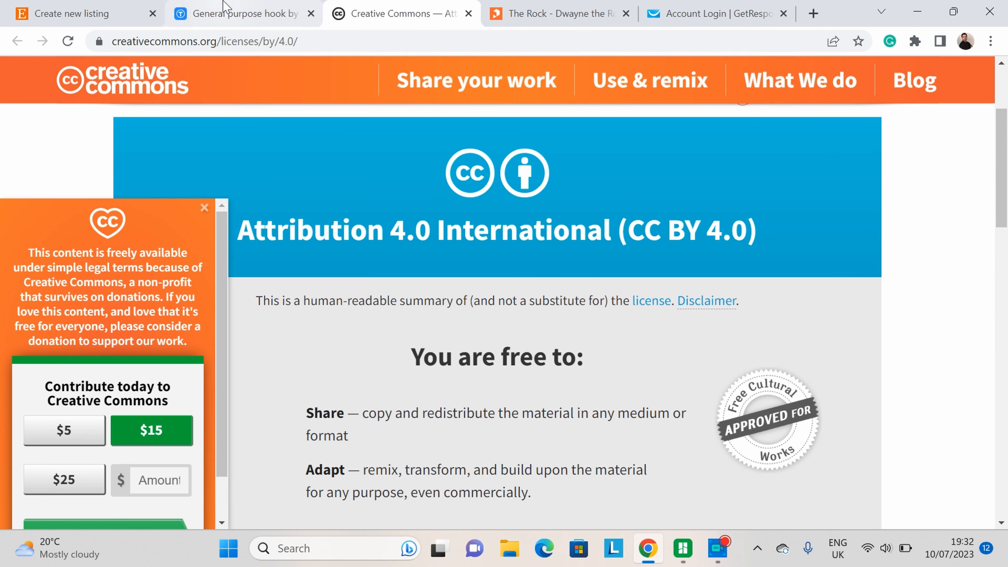
key("ctrl+shift+Tab")
scroll(551, 311, "up", 10)
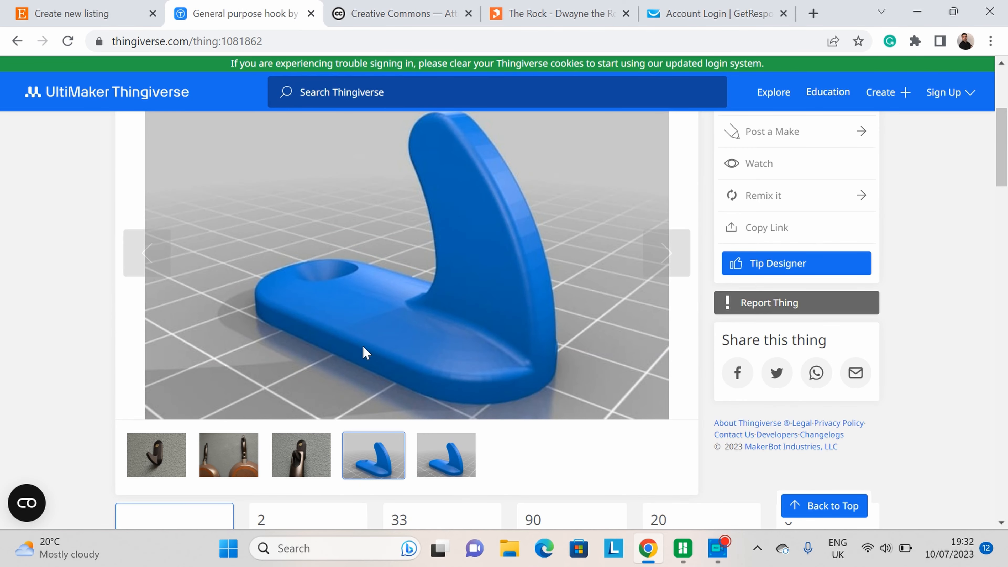
Step: Save the first photo of the hook mounted on the wall from the design's gallery to Downloads
left_click(156, 455)
scroll(397, 437, "up", 4)
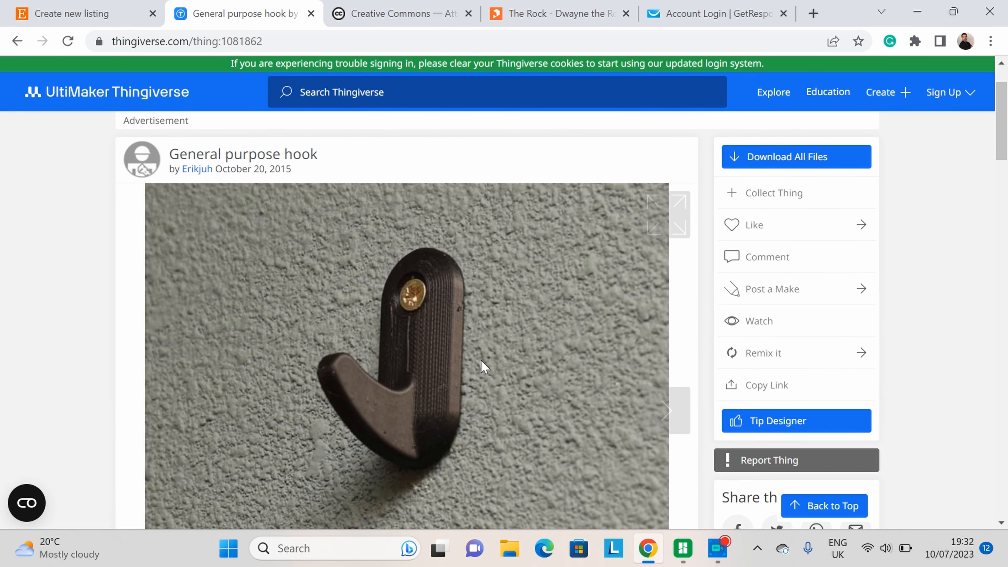
scroll(317, 328, "down", 2)
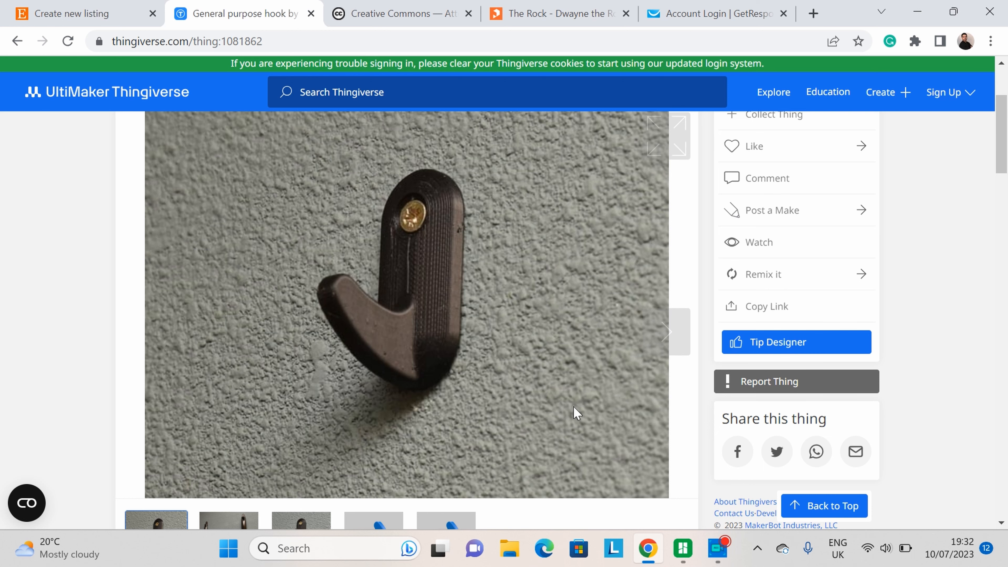
scroll(568, 338, "up", 2)
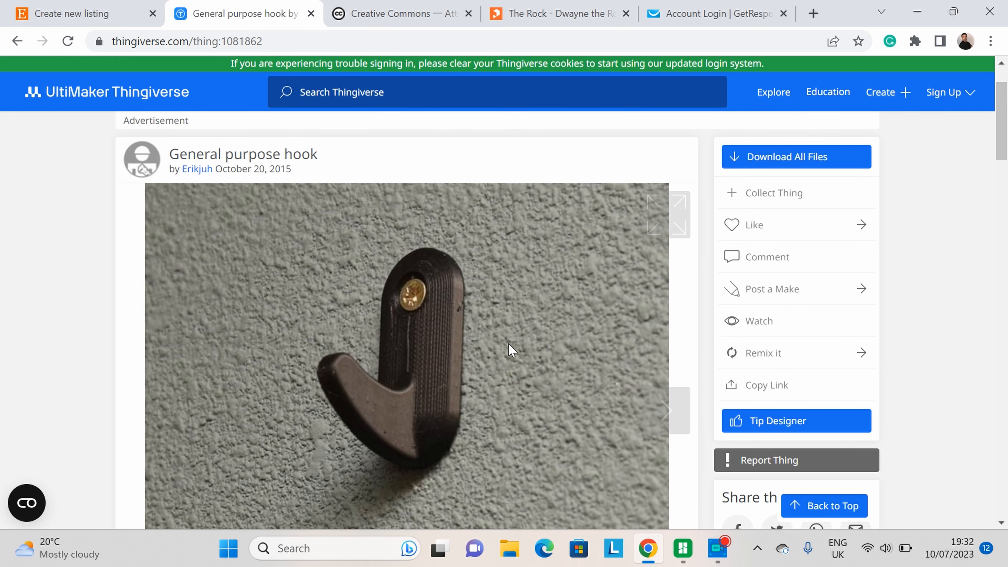
scroll(481, 384, "down", 2)
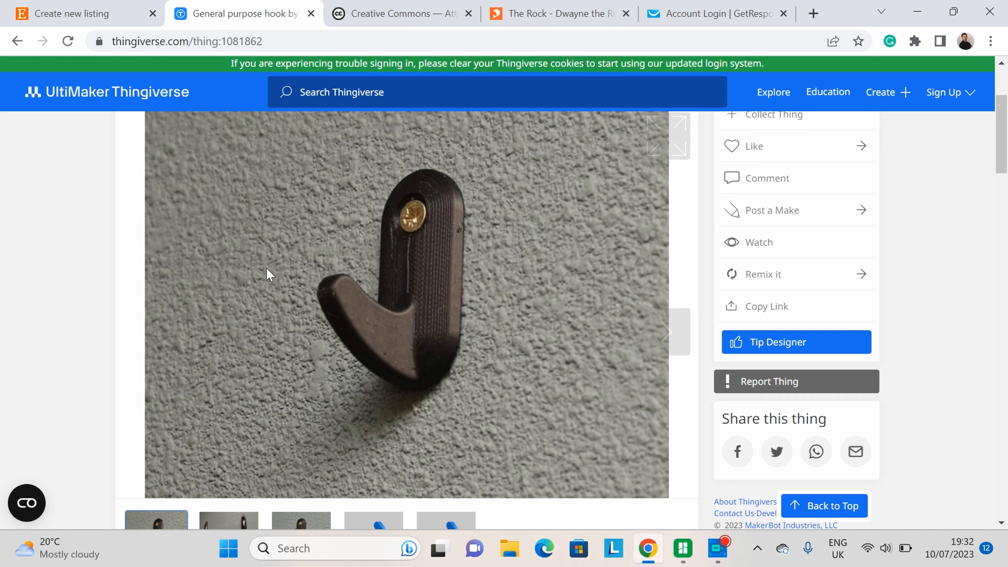
right_click(381, 300)
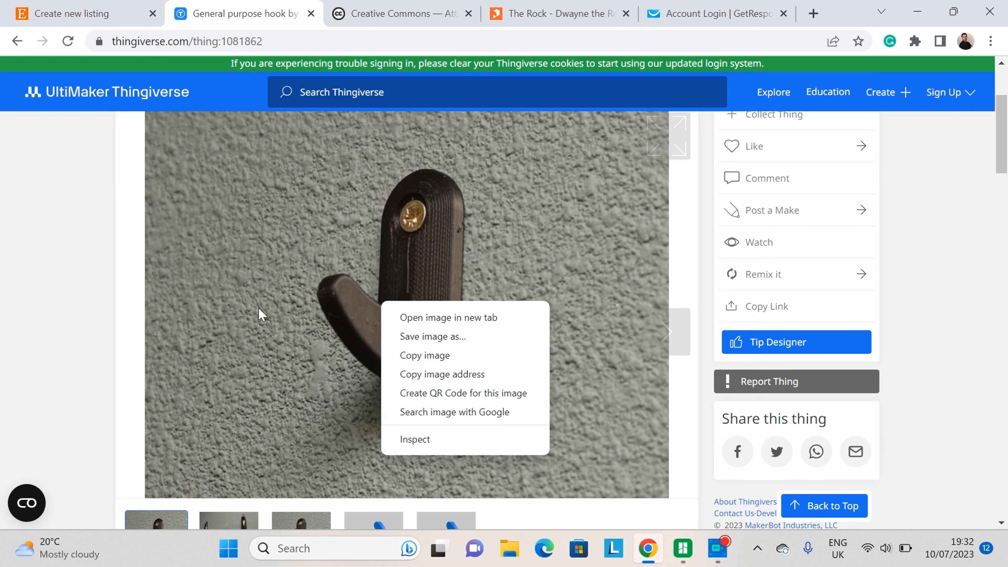
left_click(119, 311)
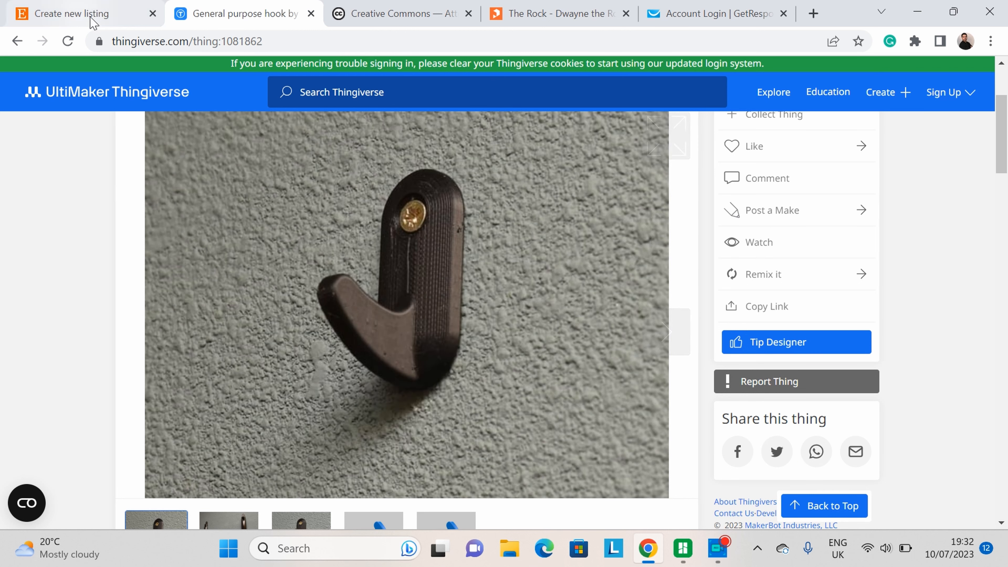
right_click(309, 194)
left_click(387, 224)
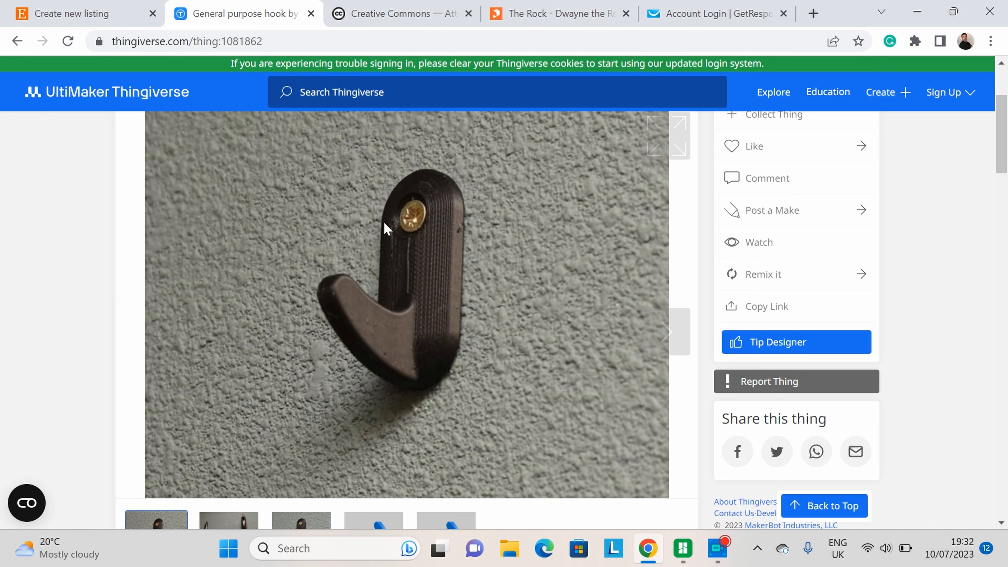
left_click(369, 352)
scroll(273, 333, "down", 2)
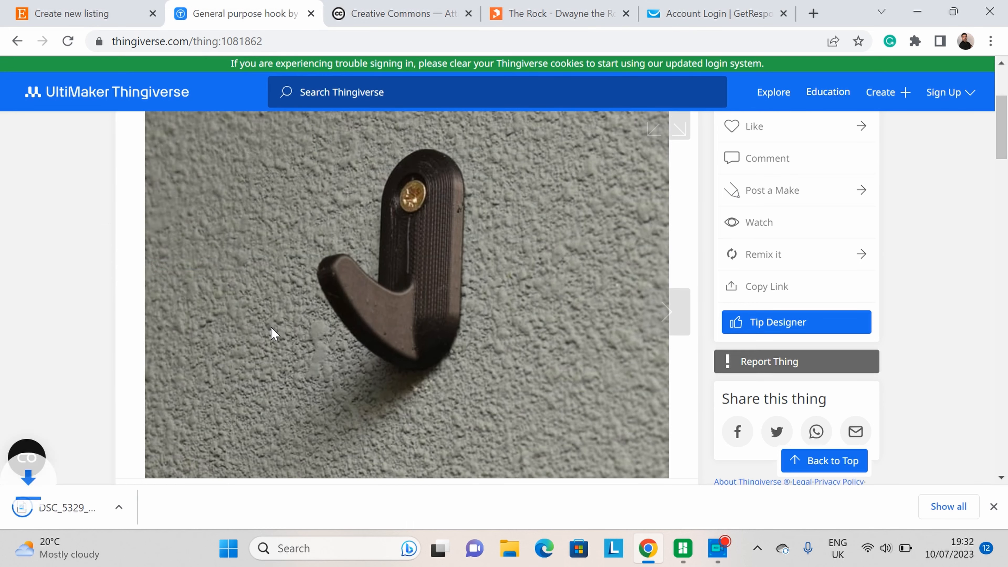
Step: Save the second gallery photo, showing hooks holding pans, to Downloads
left_click(232, 452)
right_click(344, 228)
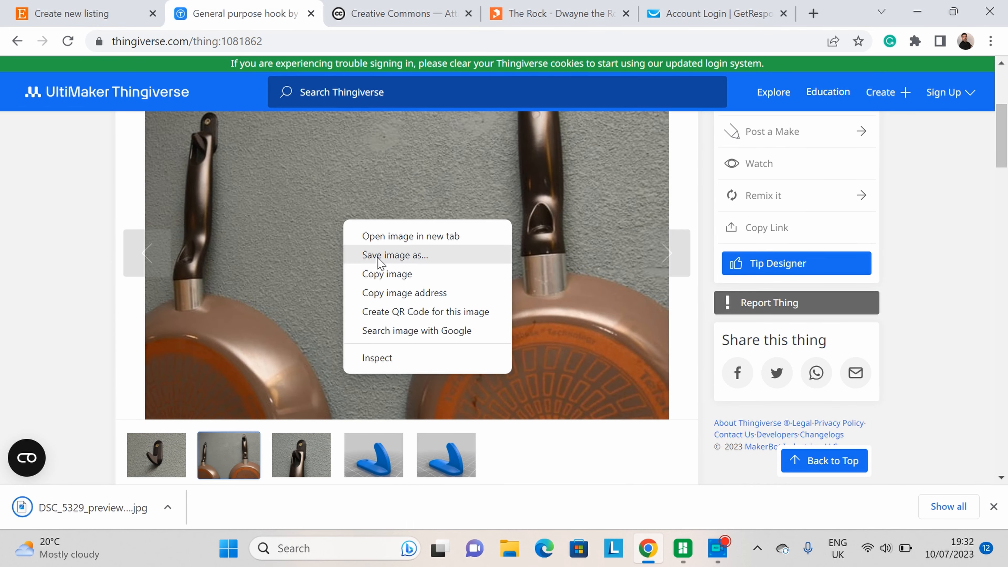
left_click(377, 253)
left_click(370, 352)
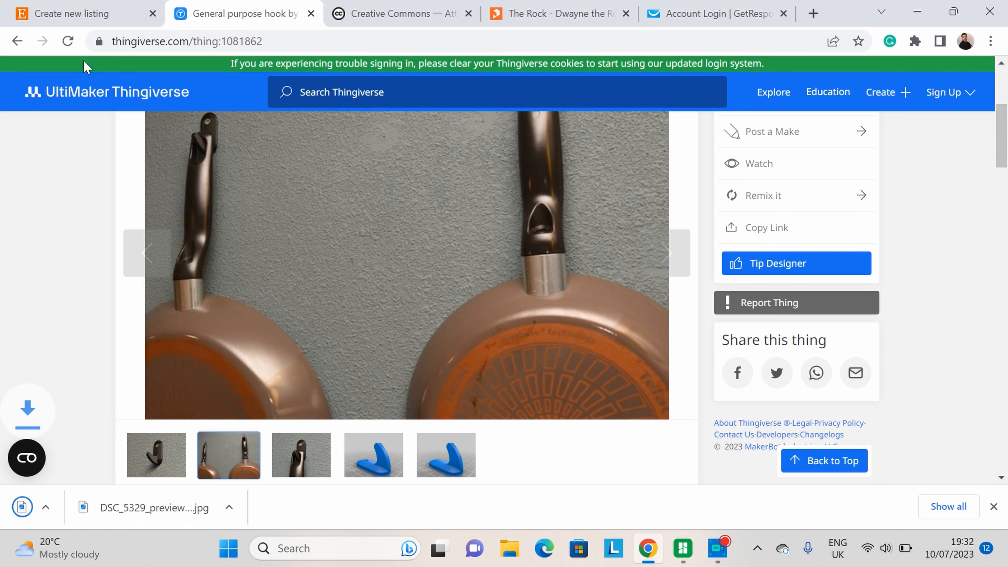
Step: Copy the design title "General purpose hook" and paste it into the listing's title field
left_click(77, 14)
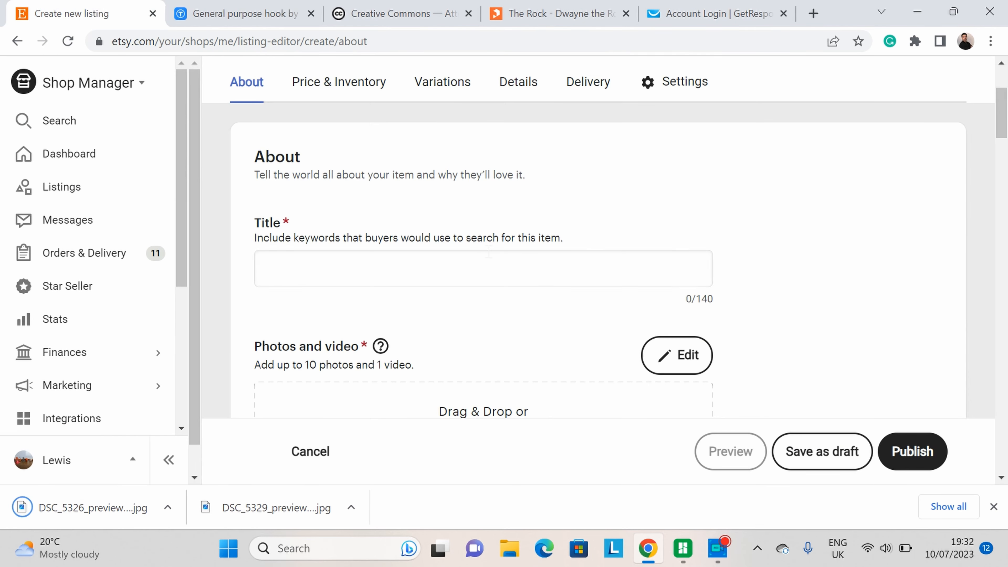
left_click(238, 14)
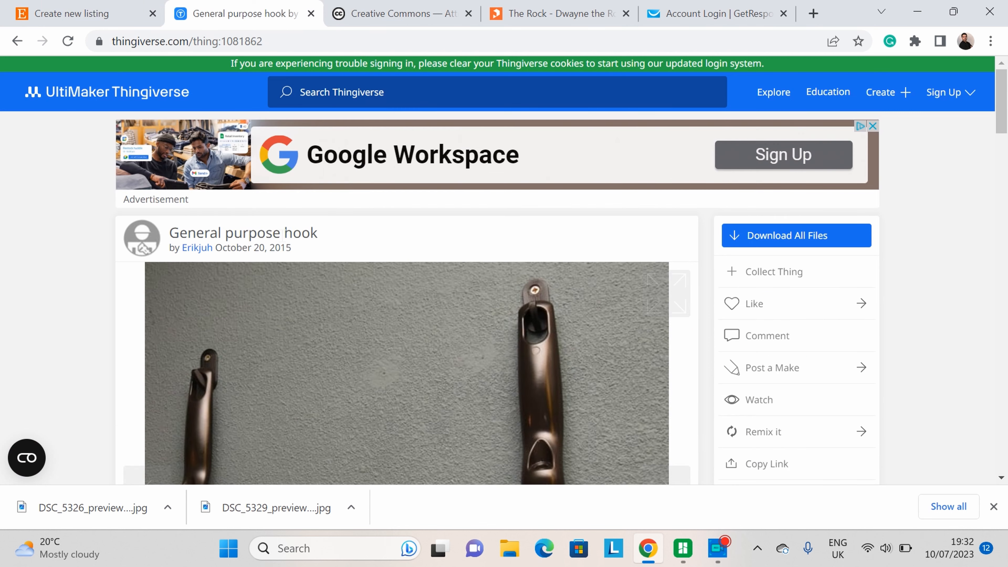
left_click_drag(343, 237, 170, 233)
right_click(187, 239)
left_click(238, 247)
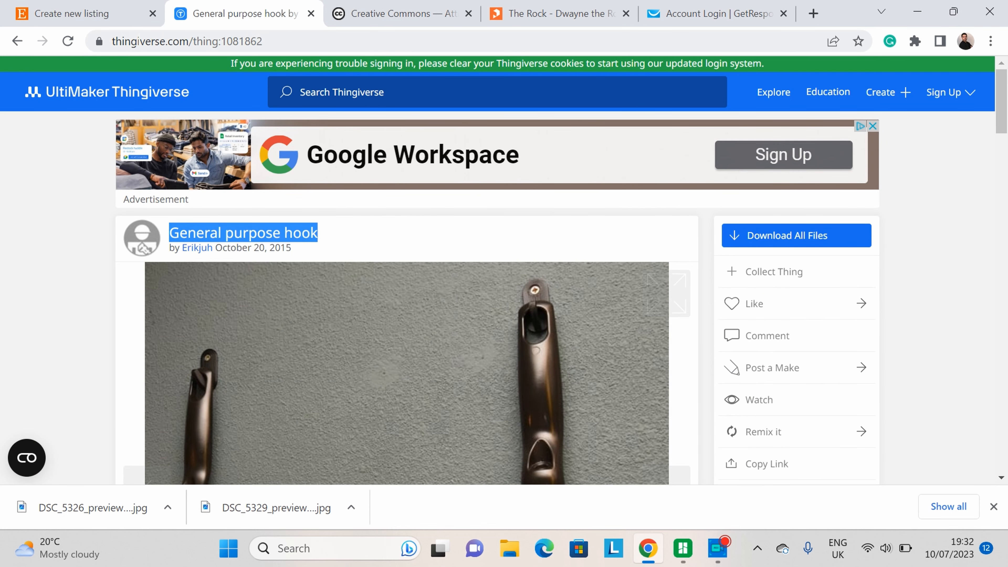
left_click(79, 14)
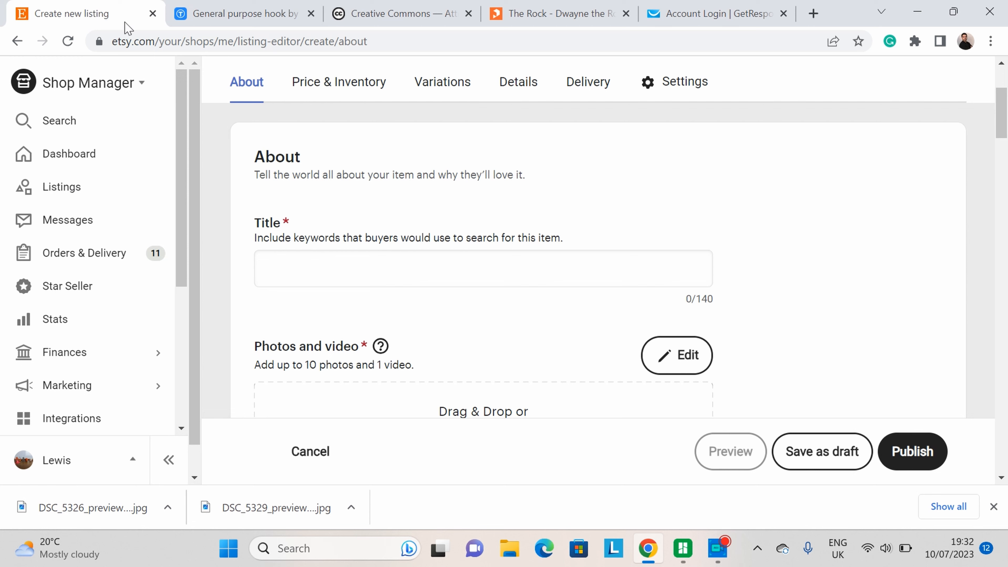
right_click(321, 268)
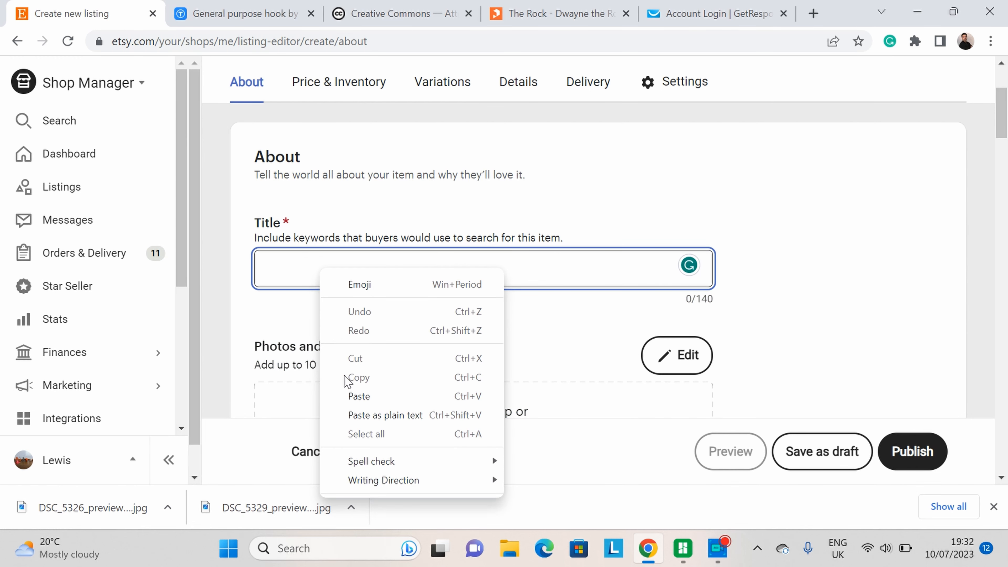
left_click(351, 396)
Step: Upload DSC_5329_preview_featured and DSC_5326_preview_featured as the listing's photos
scroll(437, 251, "down", 5)
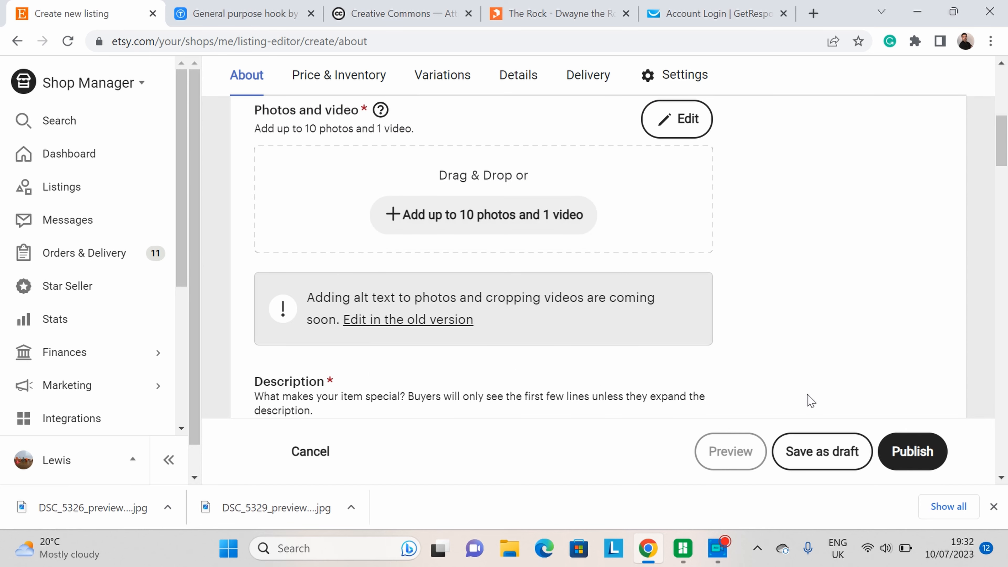
scroll(471, 307, "up", 2)
left_click(433, 292)
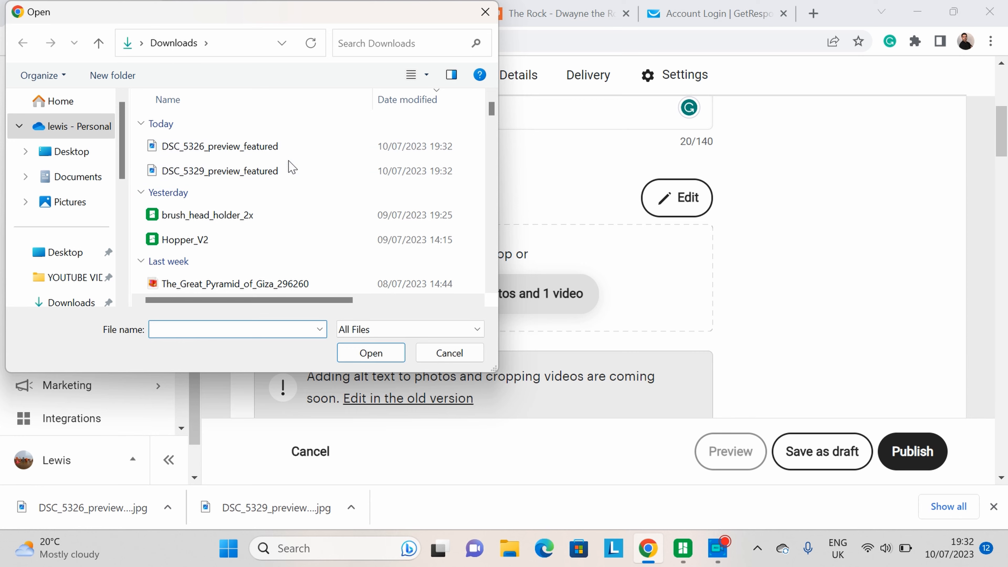
double_click(288, 170)
mouse_move(380, 189)
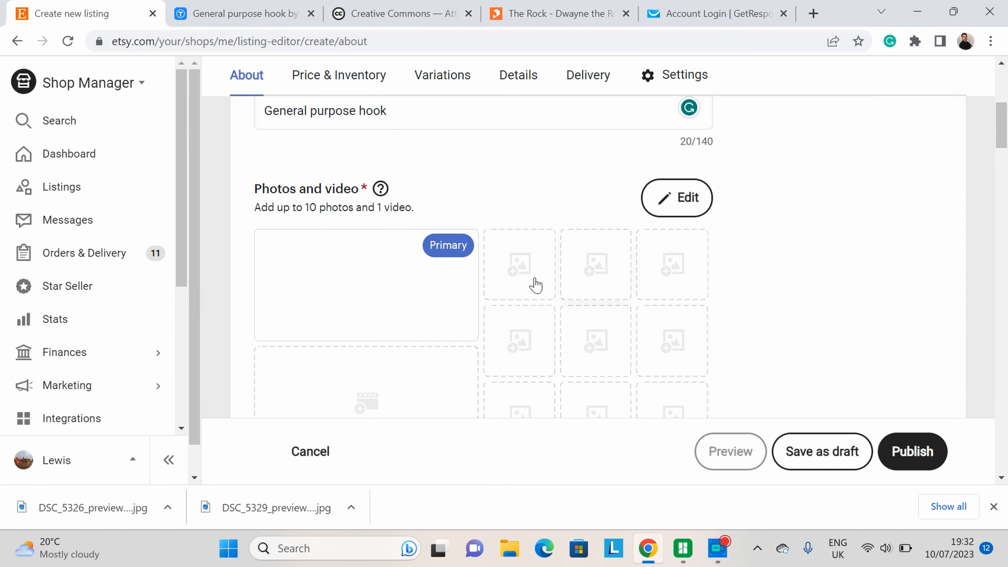
left_click(525, 277)
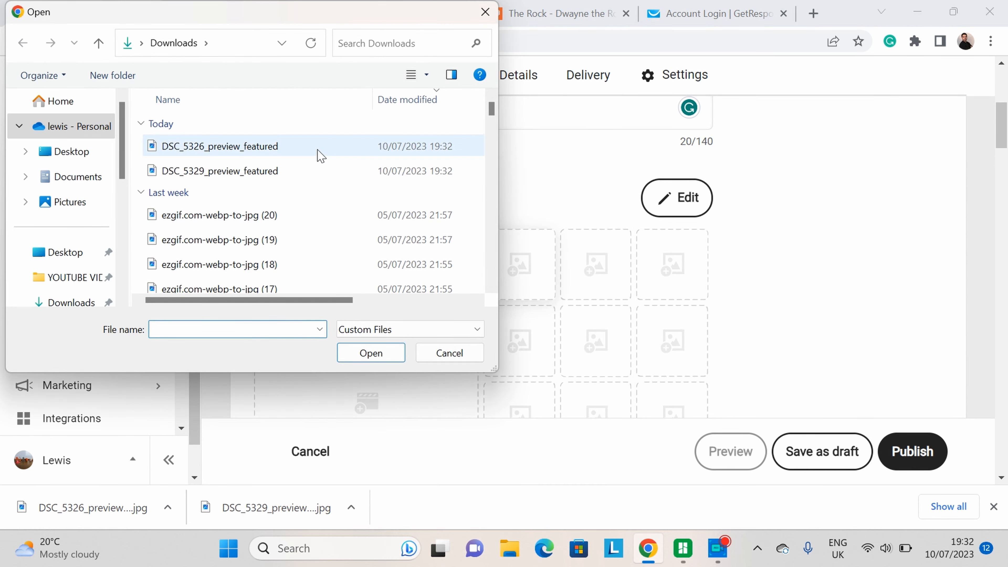
double_click(317, 148)
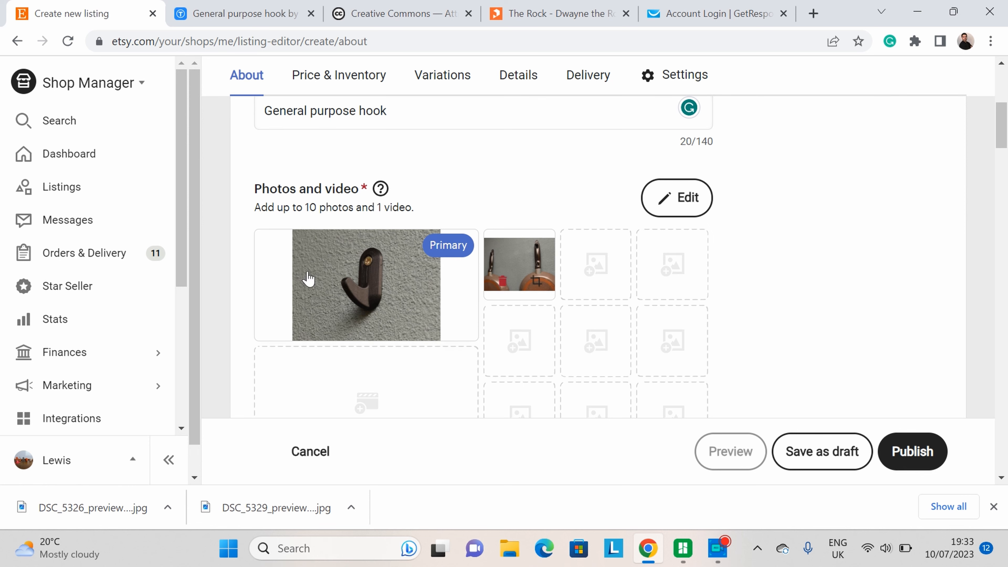
Step: Write the description "general hook" followed by "comes in black white or grey." and add blank lines below
scroll(850, 242, "down", 3)
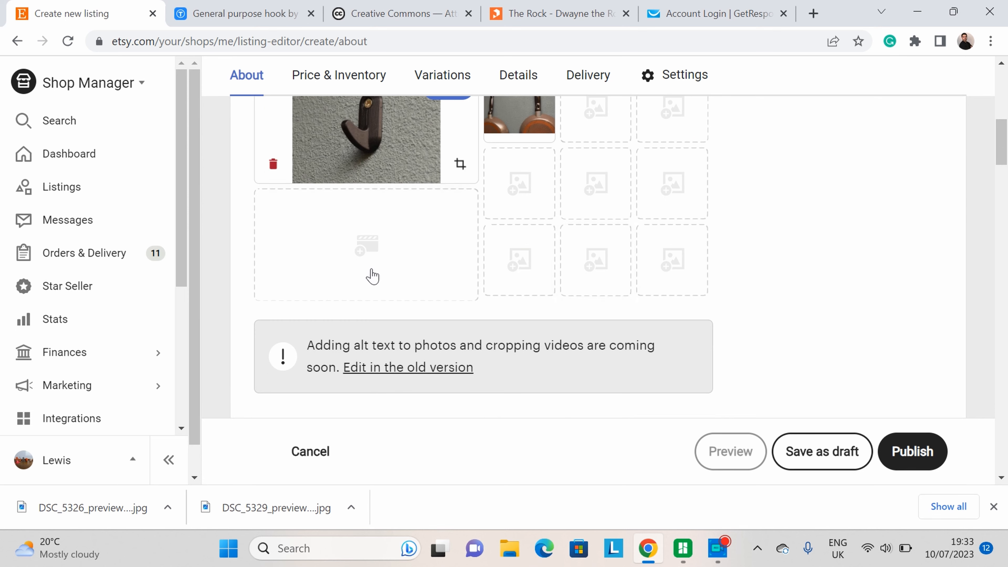
scroll(461, 342, "up", 2)
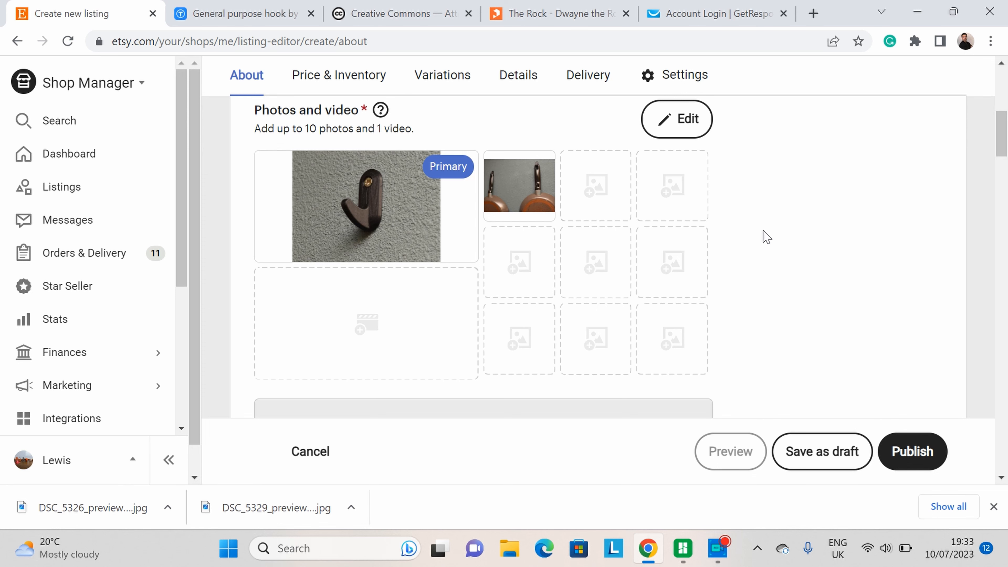
scroll(763, 234, "up", 4)
scroll(741, 241, "down", 18)
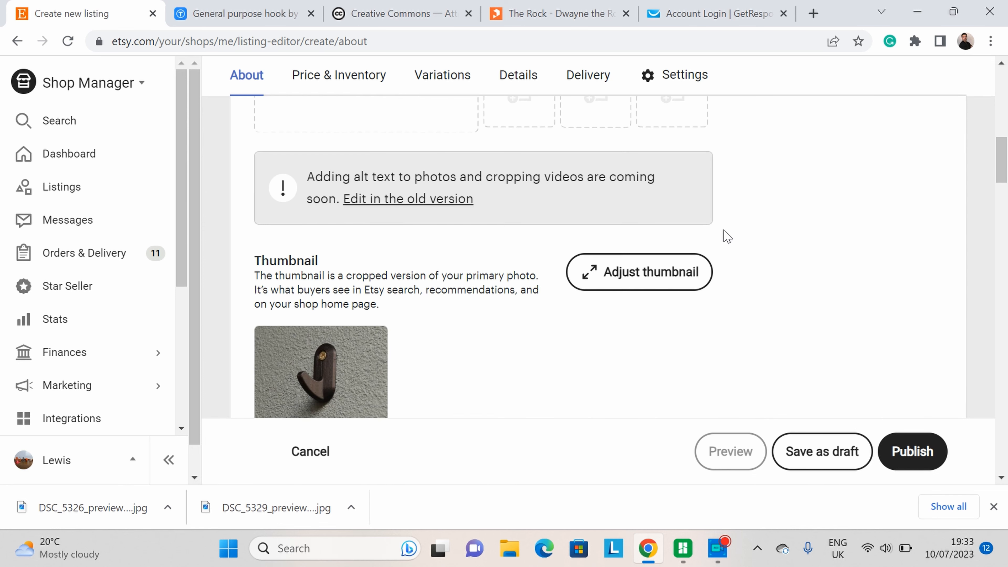
left_click(644, 229)
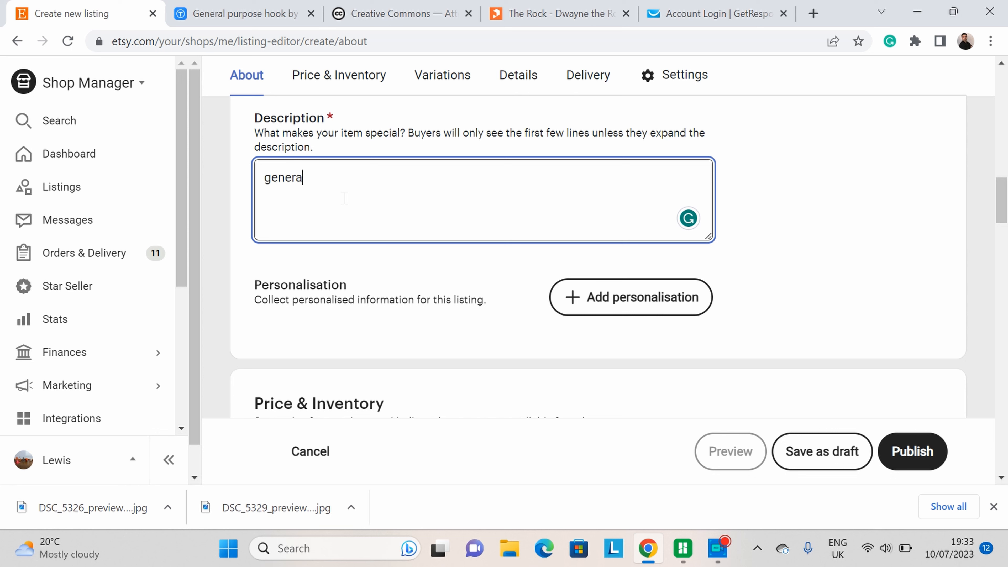
type("hook")
type("comes in")
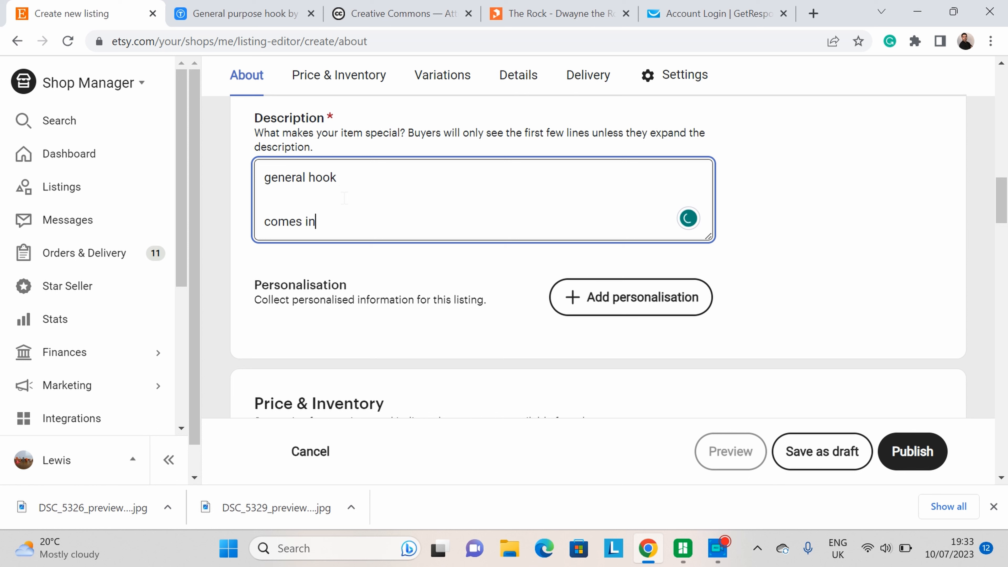
type(" black whote")
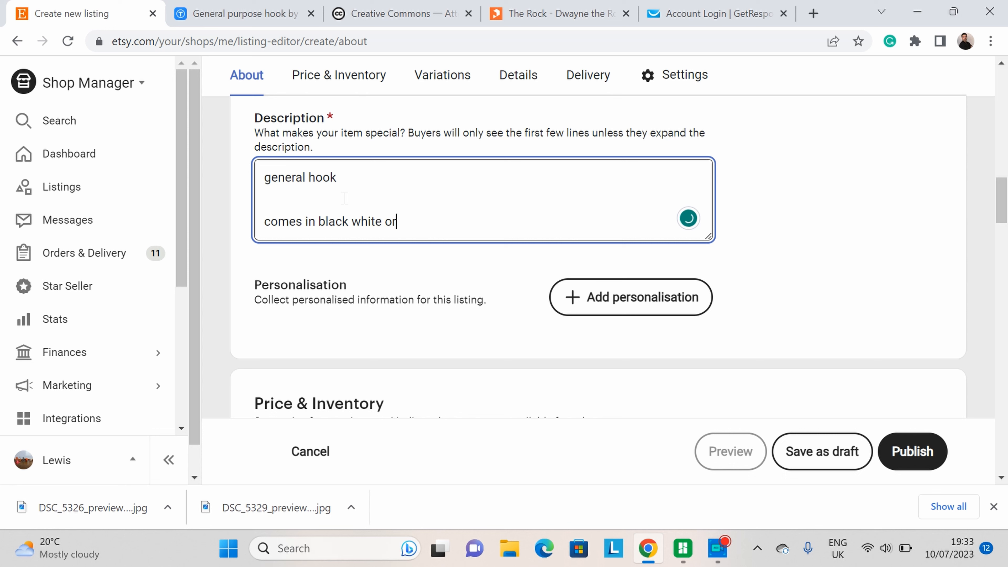
type(" or grey")
key("Return")
key("Return")
key("Return")
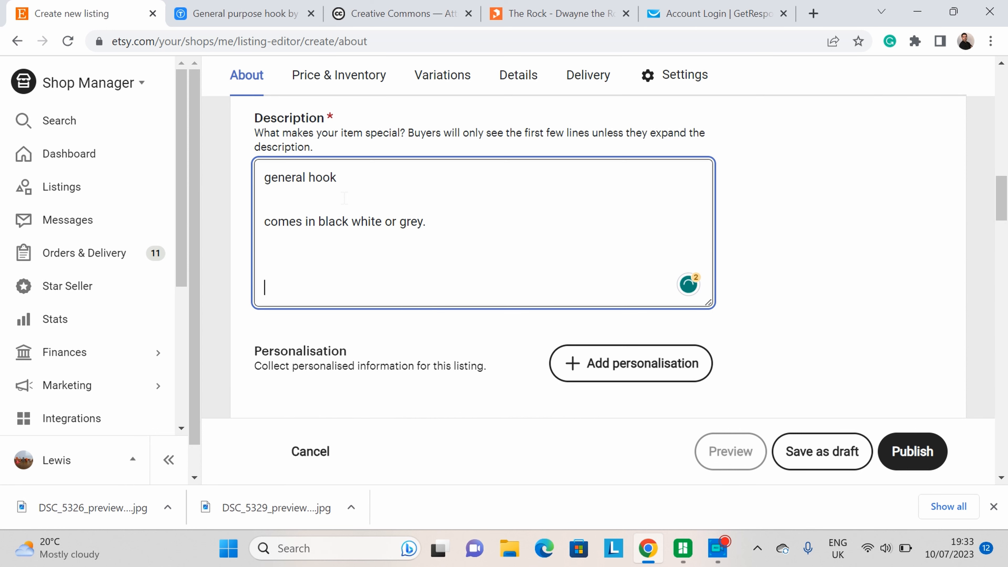
Step: Copy the Creative Commons attribution sentence from the design's license section
scroll(377, 238, "down", 2)
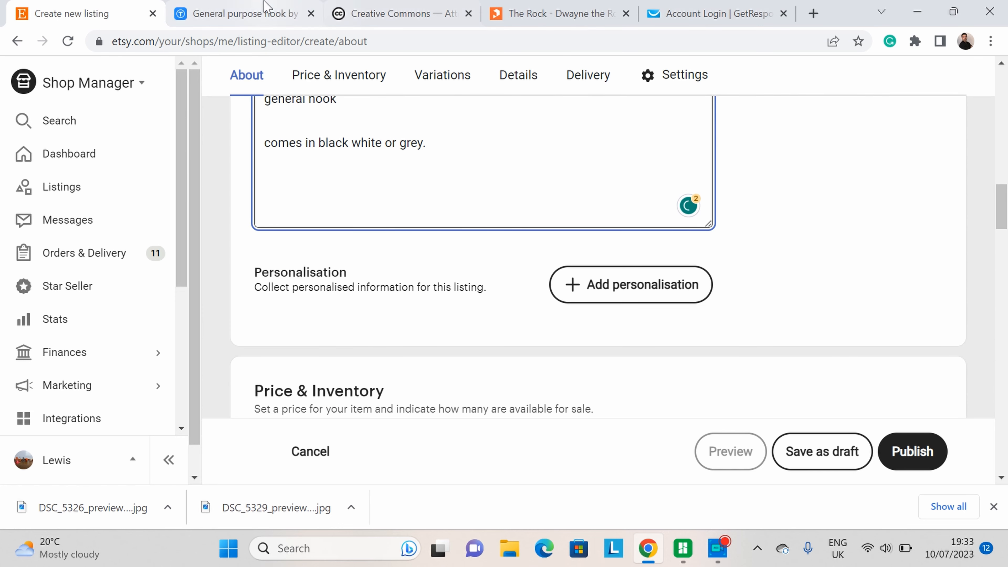
left_click(238, 14)
scroll(277, 225, "down", 5)
scroll(277, 226, "down", 15)
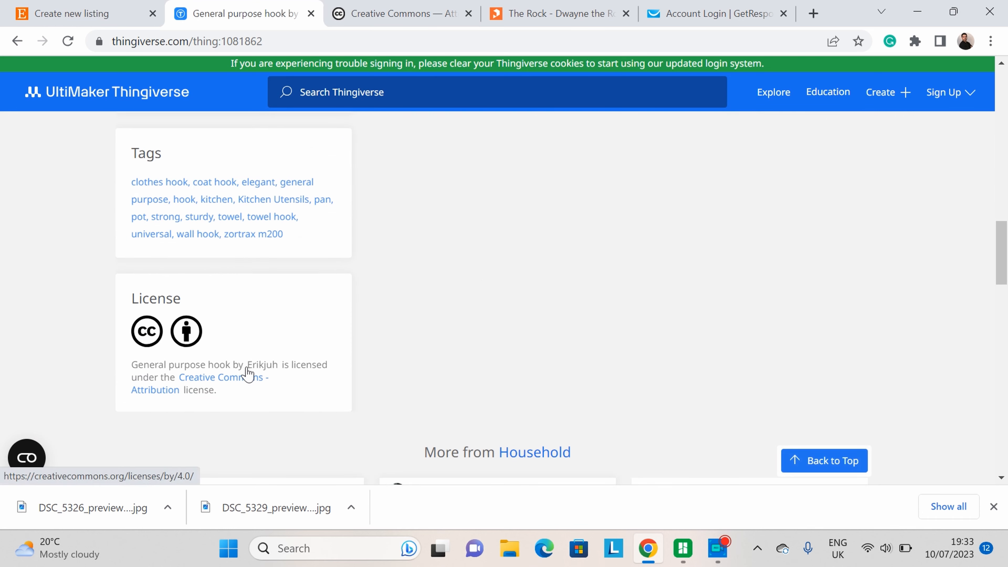
left_click_drag(243, 396, 126, 363)
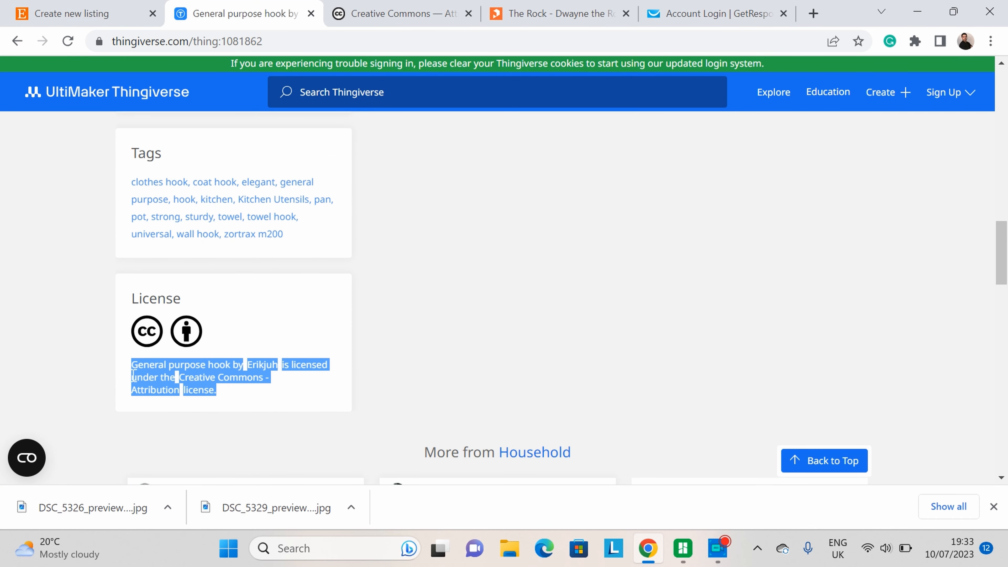
right_click(152, 369)
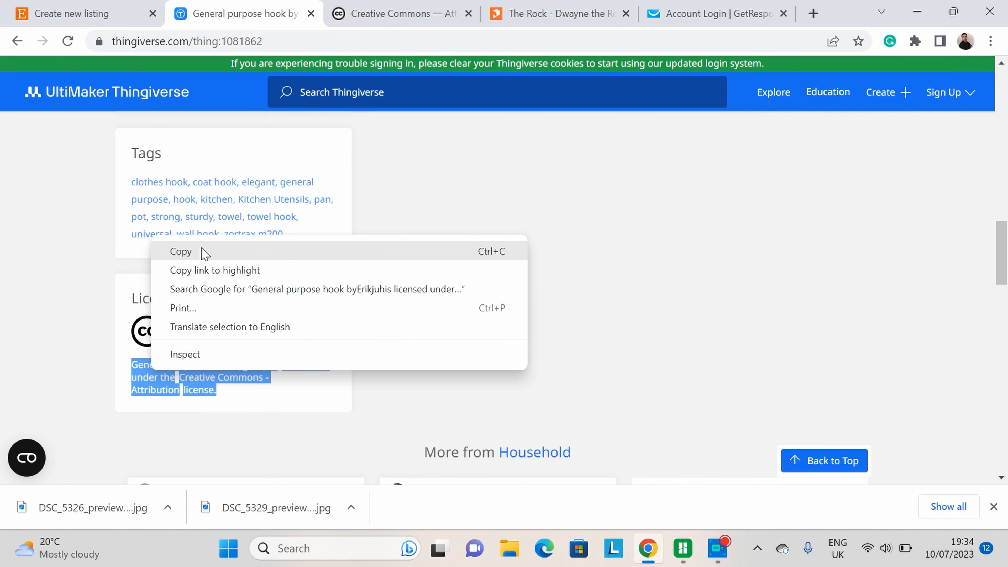
left_click(243, 401)
left_click_drag(243, 399, 135, 364)
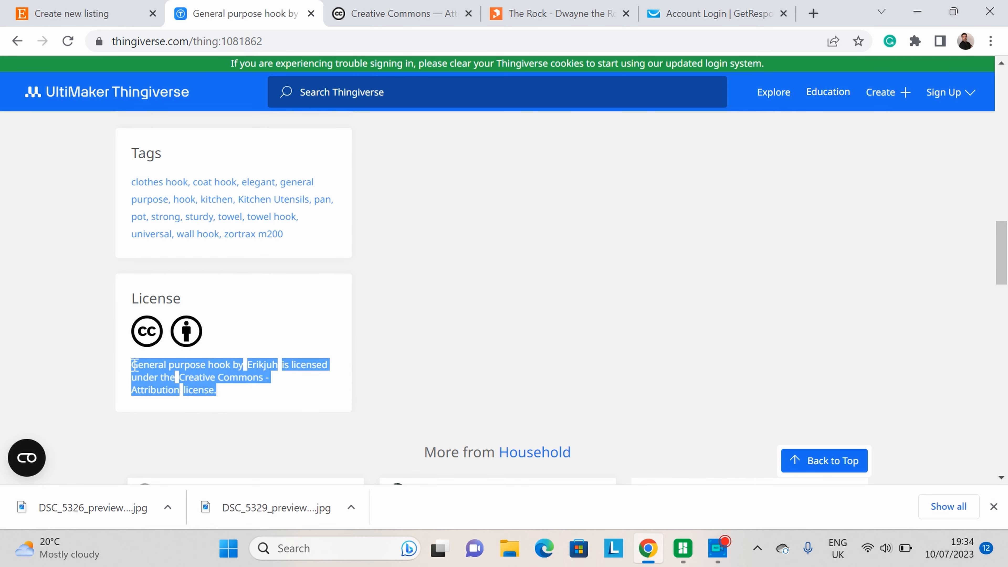
right_click(151, 371)
left_click(182, 253)
Step: Try to paste the copied attribution into the listing's description
left_click(55, 8)
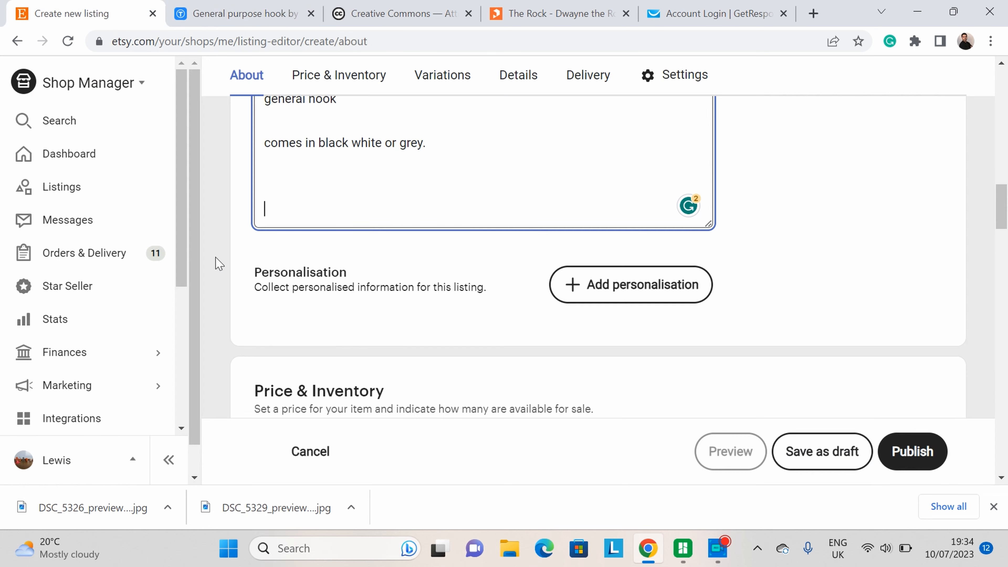
right_click(258, 202)
left_click(302, 208)
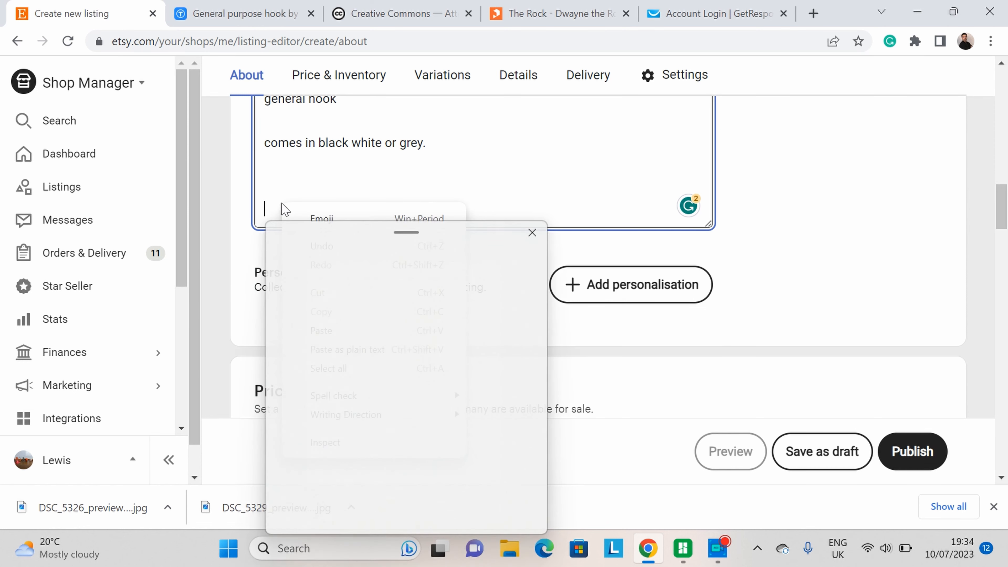
left_click(532, 232)
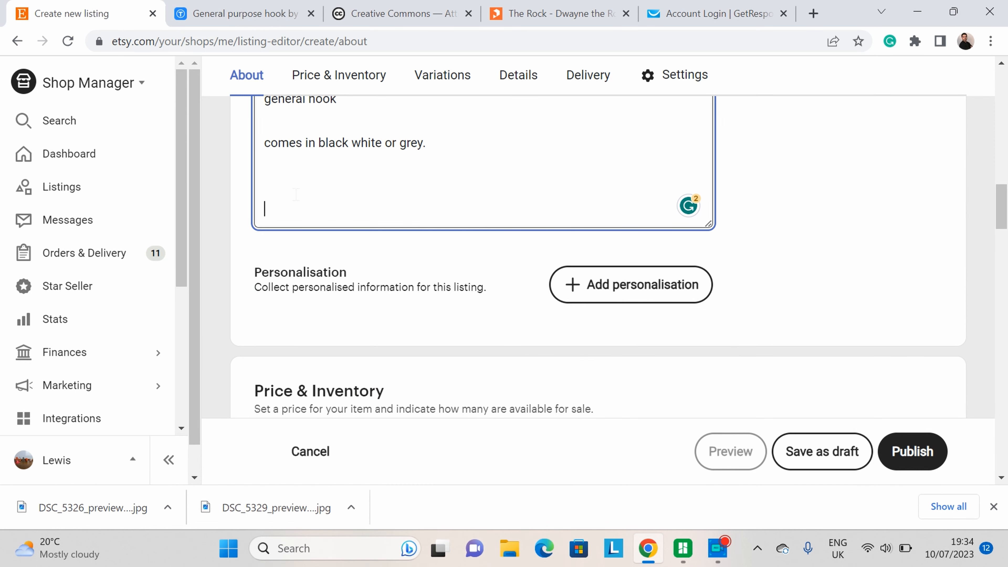
Step: Paste the Creative Commons attribution into the description and insert blank lines above it
right_click(295, 196)
left_click(348, 323)
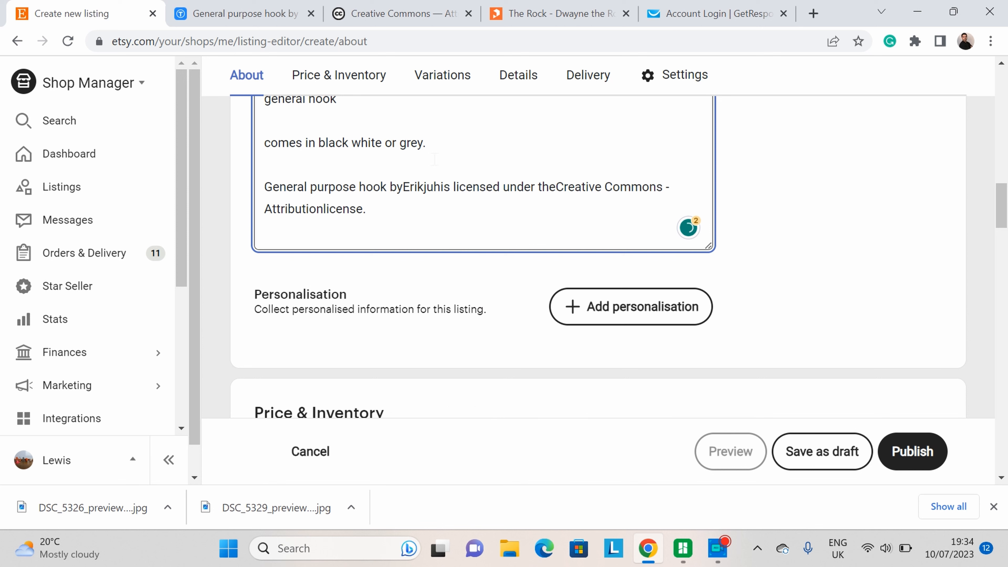
left_click(451, 144)
key("Return")
key("Return")
key("Return")
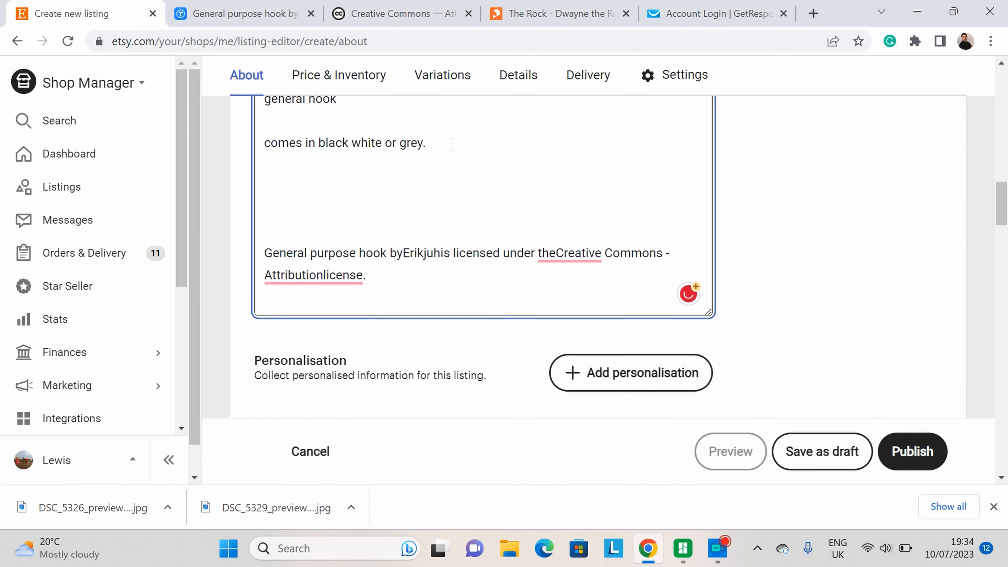
key("Return")
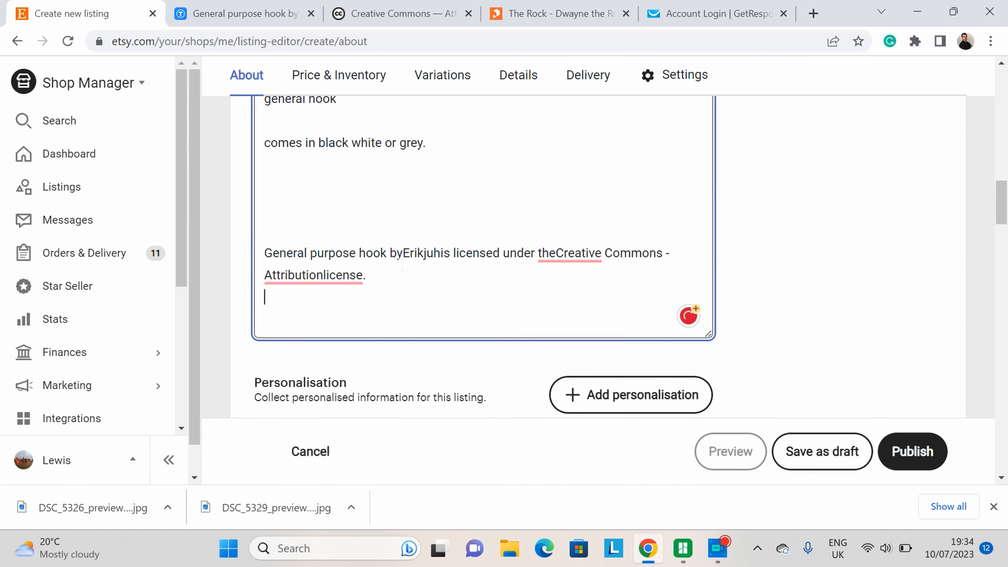
Step: Fix the missing spaces in "the Creative" and "Attribution license" within the attribution and add blank lines below it
left_click_drag(389, 253, 443, 253)
left_click(433, 290)
mouse_move(578, 251)
left_click(575, 292)
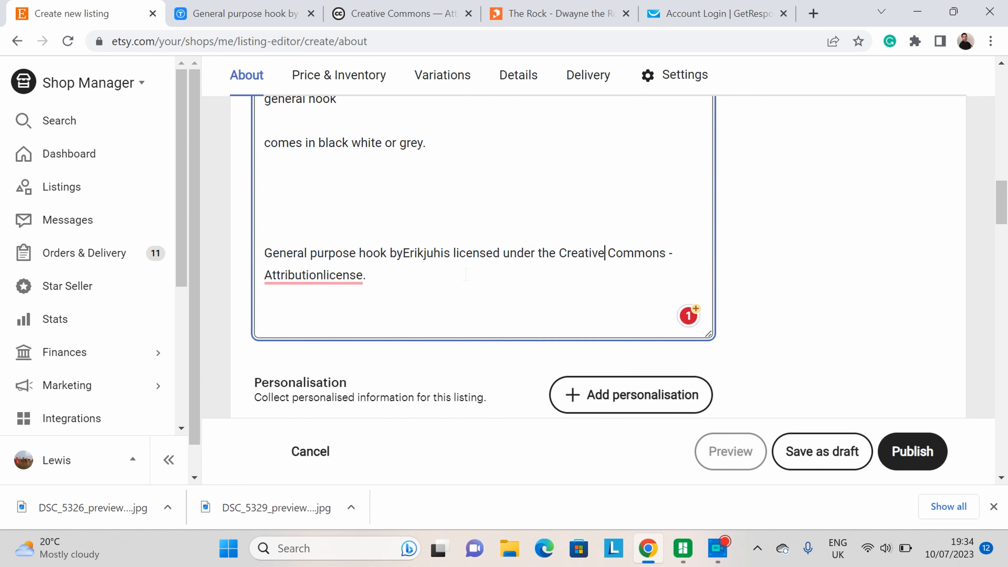
mouse_move(318, 276)
left_click(340, 303)
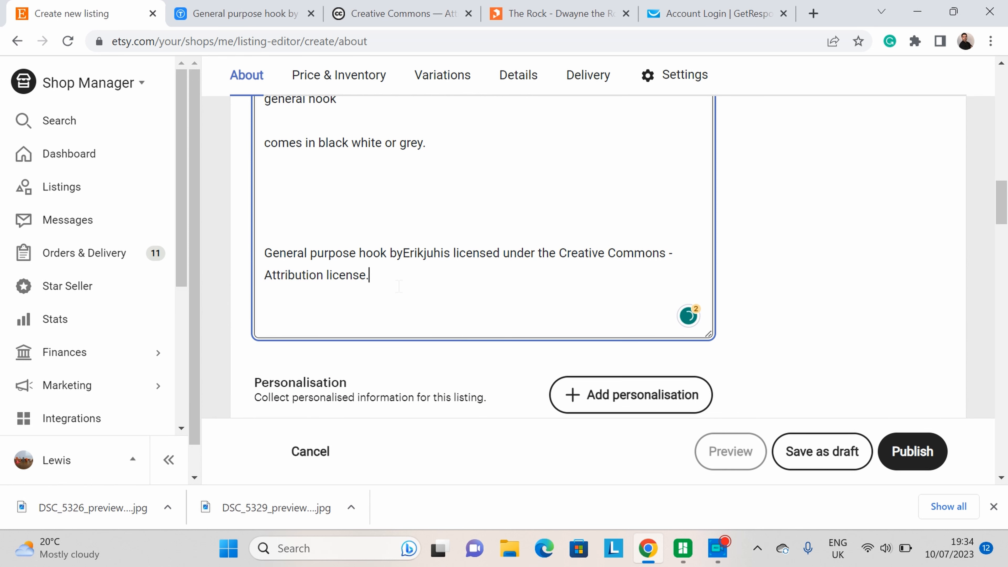
key("Return")
key("Return")
Step: Copy the design's Thingiverse page address and paste it at the end of the description
left_click(246, 13)
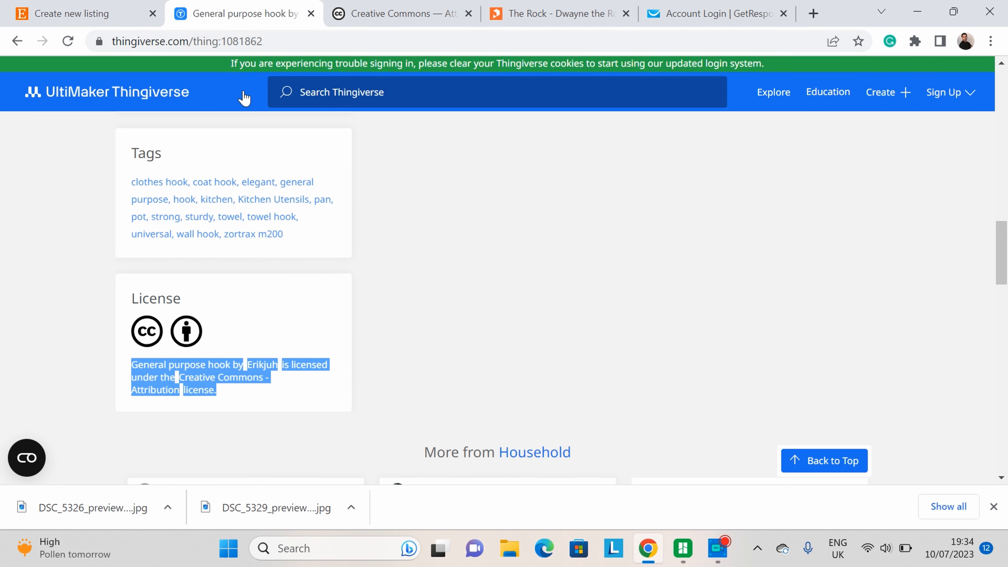
scroll(243, 97, "up", 5)
right_click(186, 43)
left_click(262, 132)
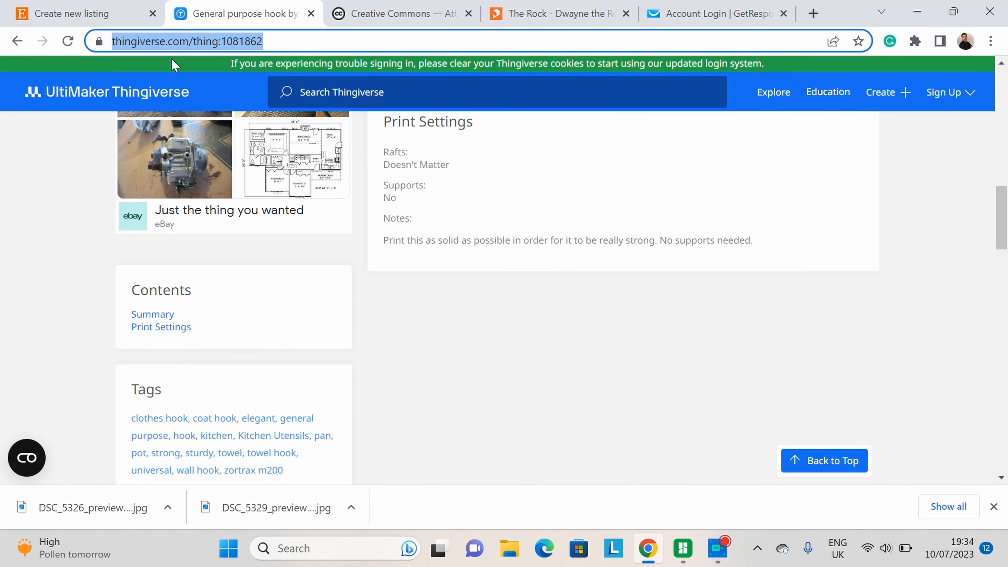
left_click(91, 14)
right_click(305, 323)
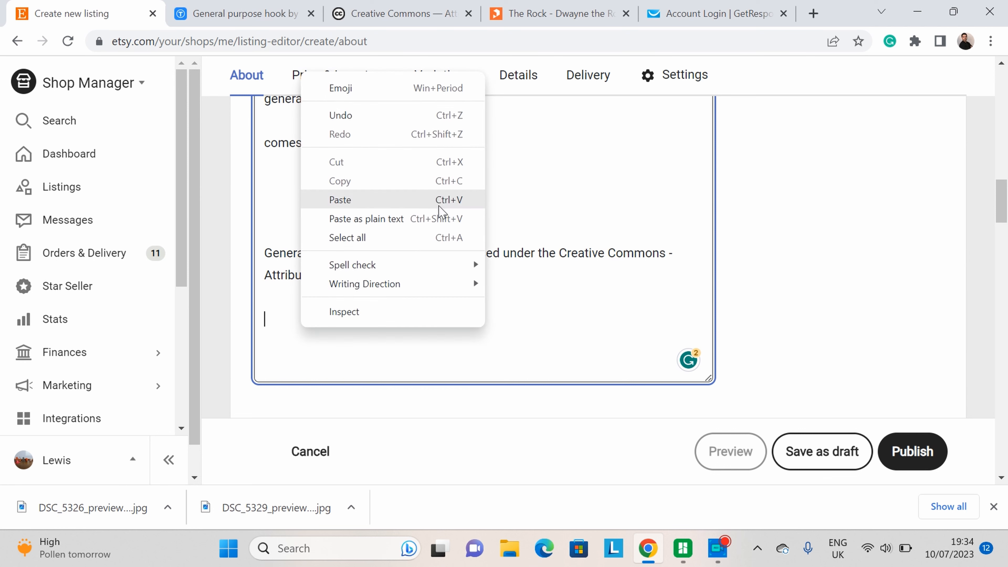
left_click(376, 200)
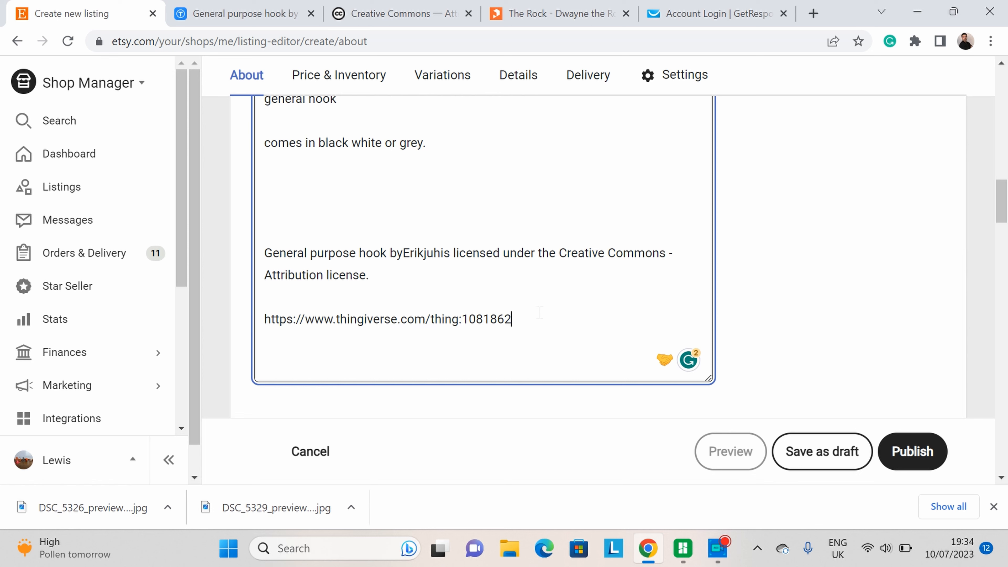
Step: Open the pasted Thingiverse link in a new tab to check it, and close that tab
left_click_drag(544, 319, 291, 300)
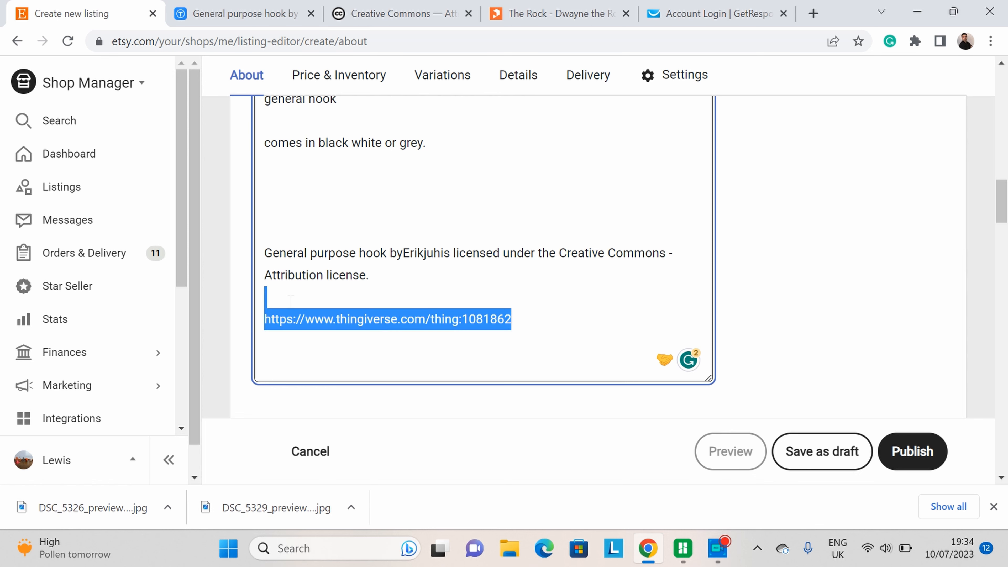
right_click(344, 322)
left_click(427, 196)
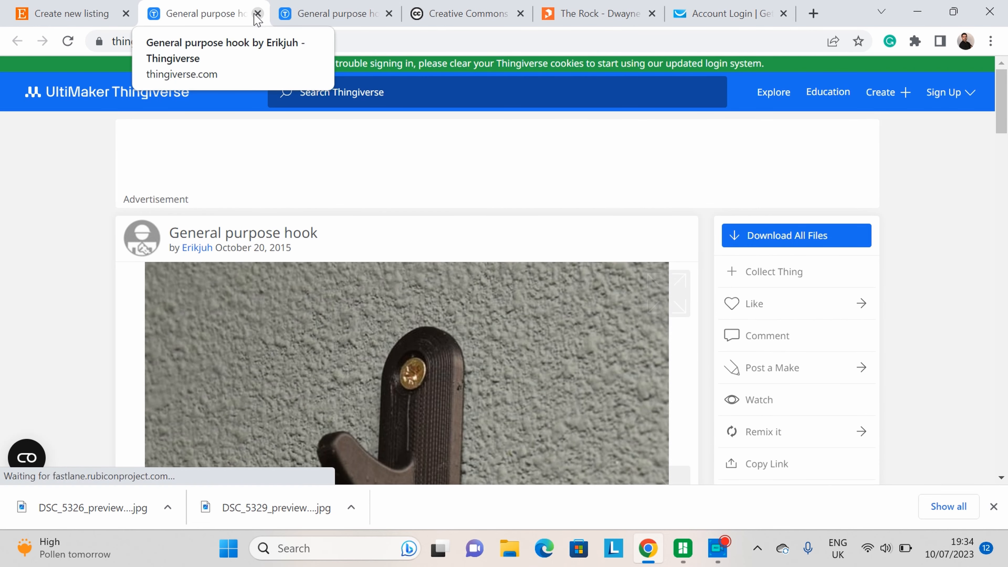
left_click(258, 14)
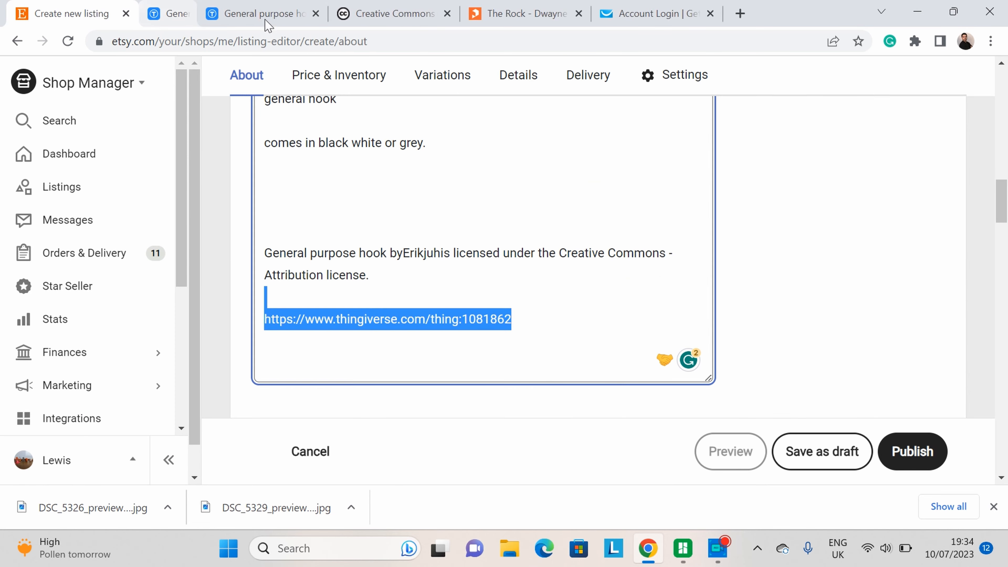
left_click(434, 288)
scroll(457, 296, "down", 8)
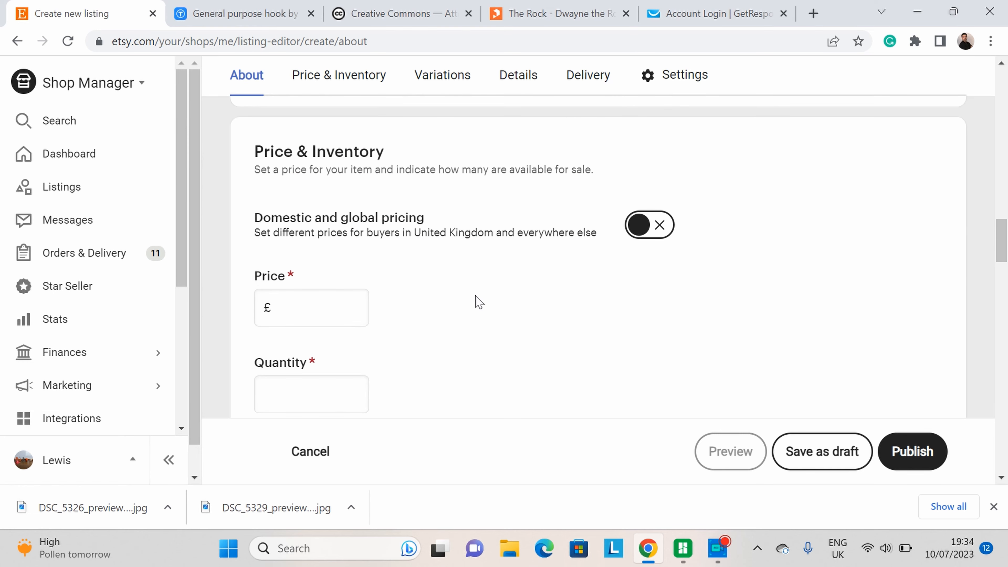
left_click(363, 308)
scroll(536, 318, "up", 5)
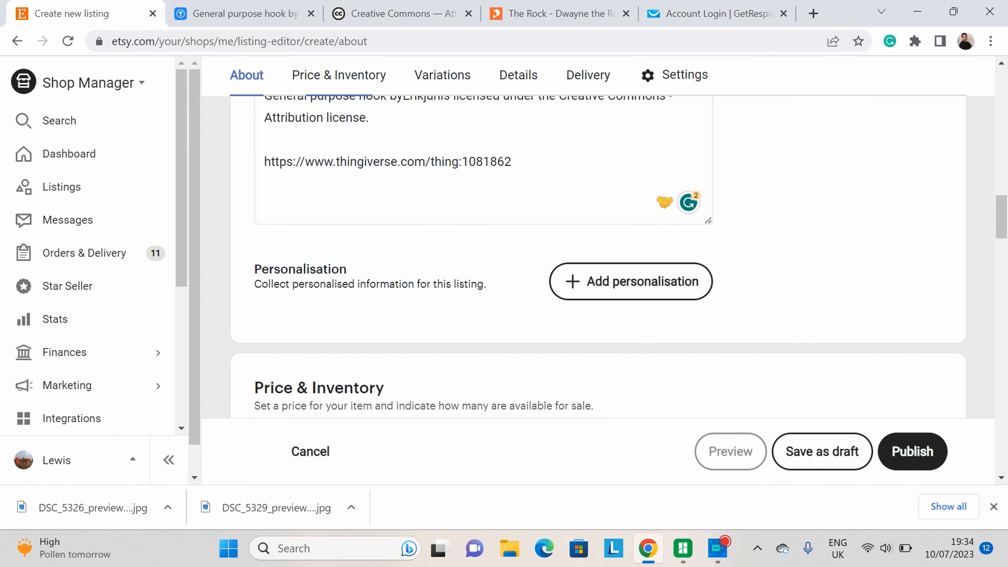
Step: Download general_purpose_hook.STL from the design's files page and open it in the slicer
left_click(244, 13)
scroll(461, 277, "up", 10)
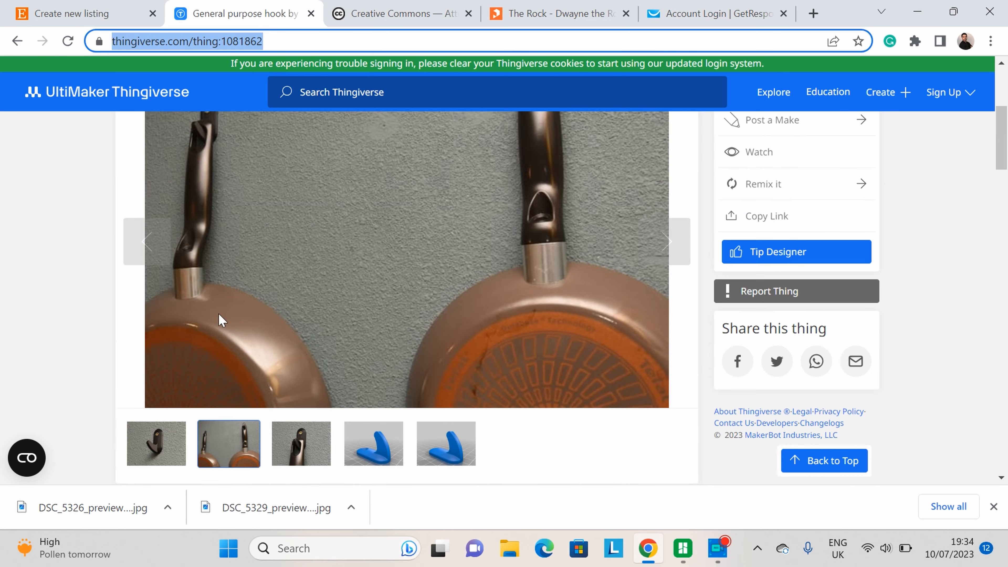
scroll(238, 310, "down", 5)
left_click(299, 295)
scroll(286, 167, "down", 3)
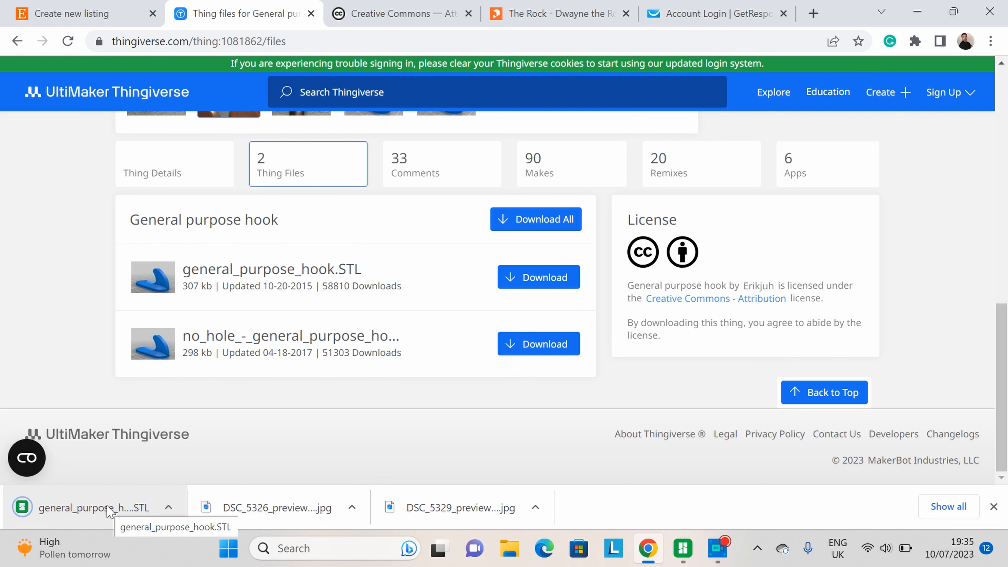
left_click(110, 511)
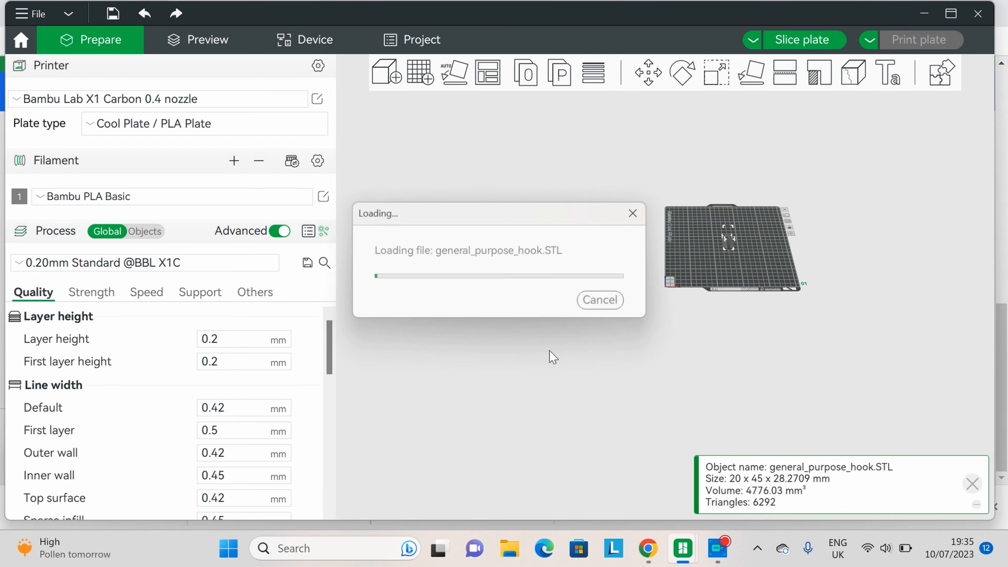
Step: Slice the hook model on the plate and inspect the sliced preview and print estimate
scroll(715, 286, "up", 5)
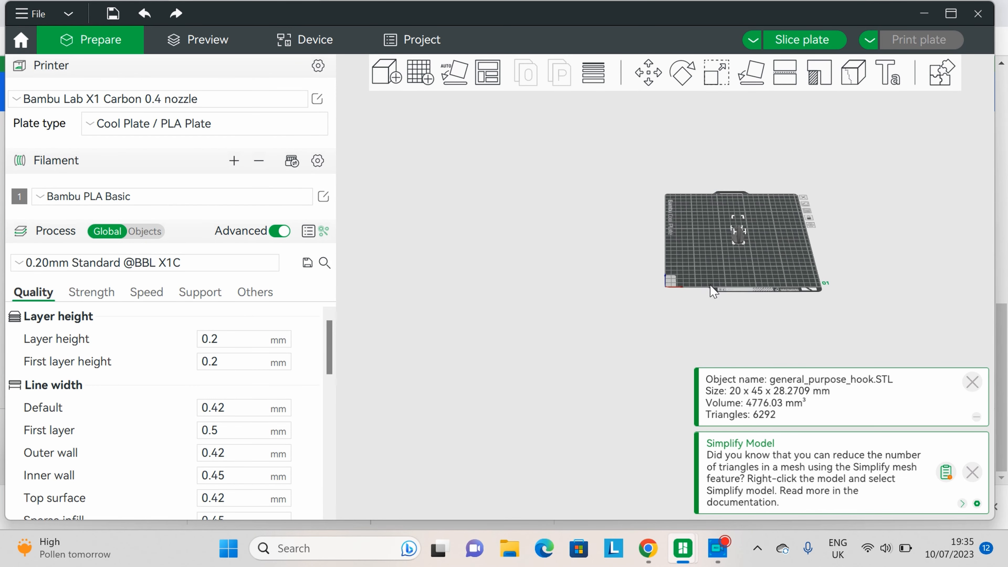
left_click_drag(882, 224, 605, 279)
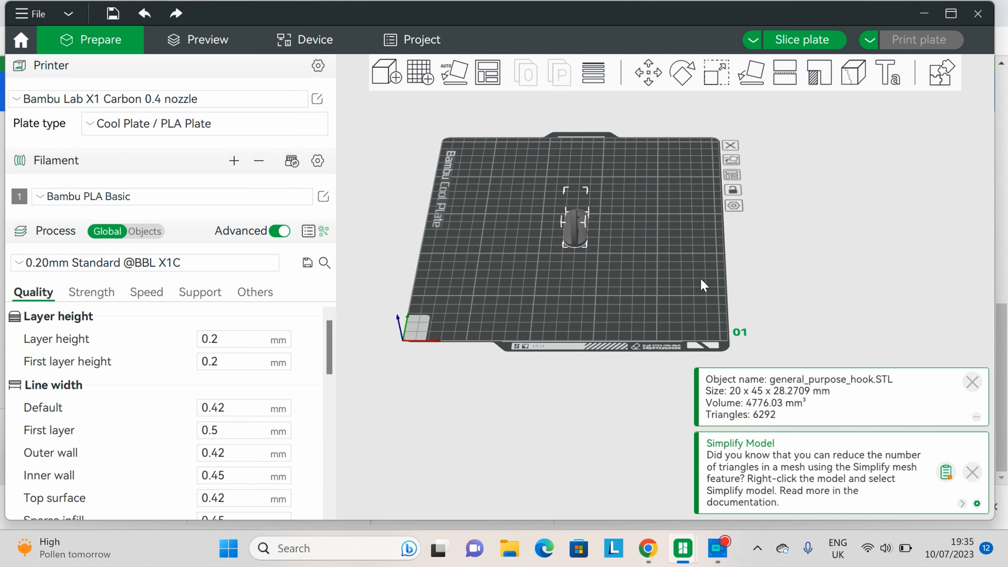
scroll(120, 342, "down", 1)
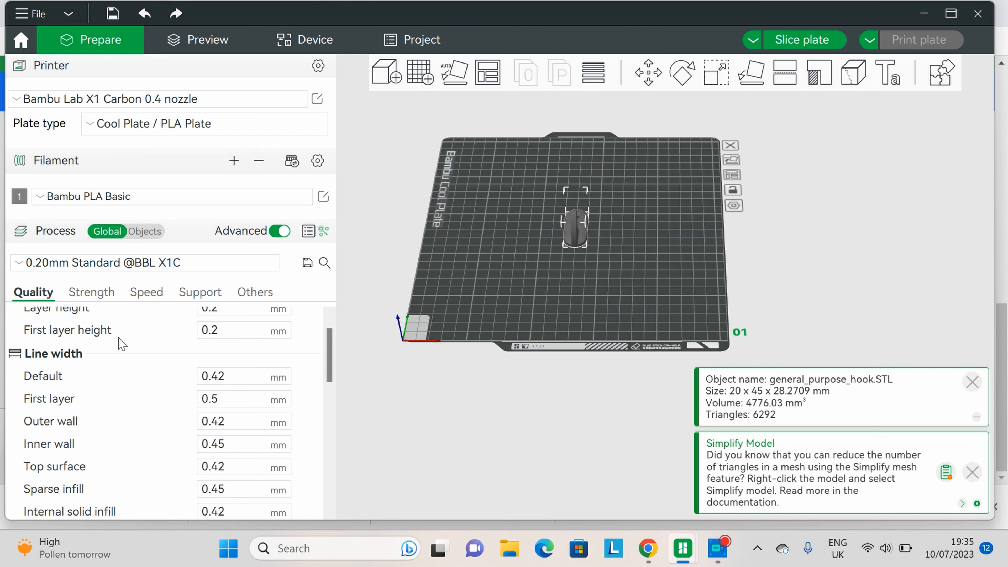
left_click(139, 293)
left_click(195, 293)
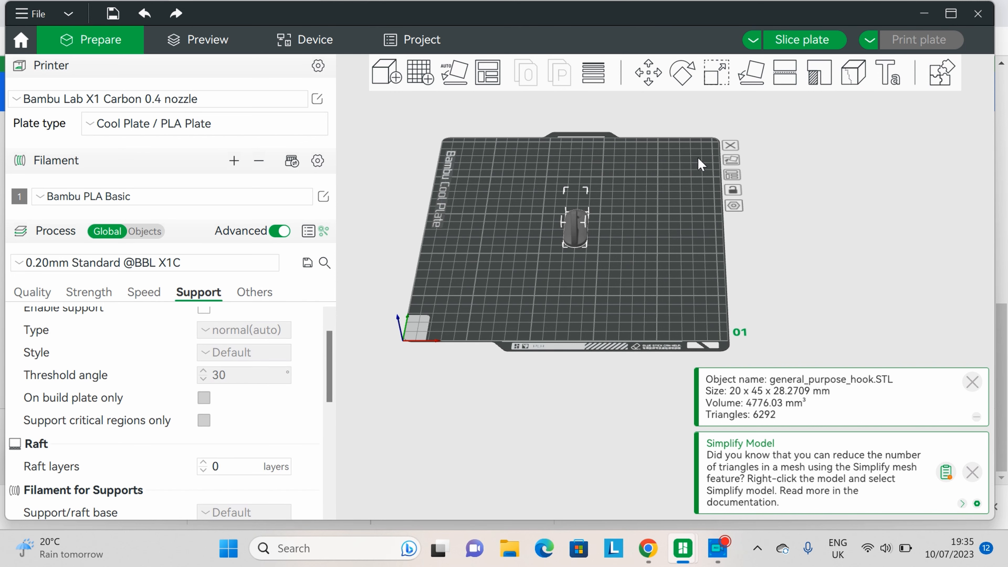
left_click(822, 39)
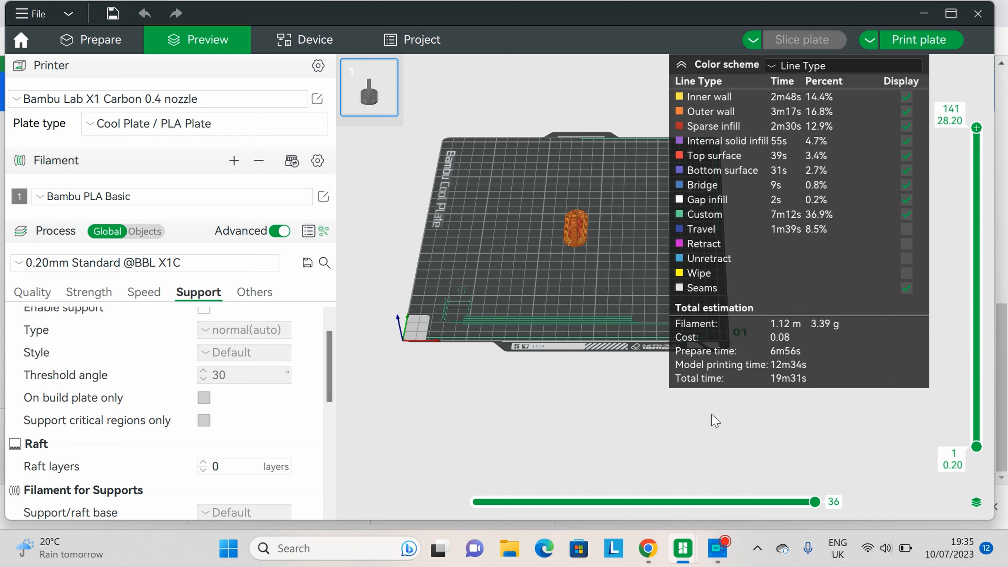
left_click_drag(540, 321, 734, 353)
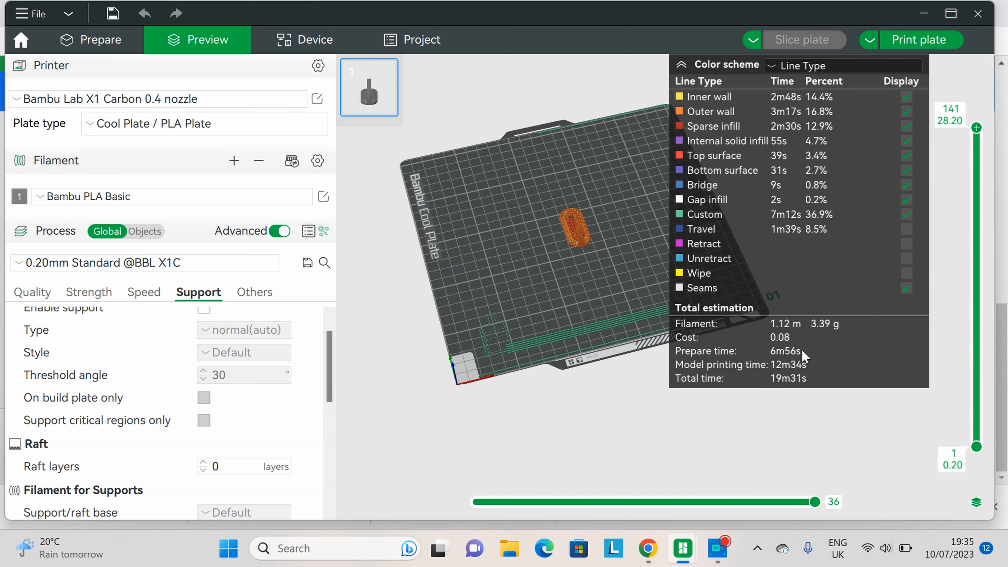
left_click_drag(584, 305, 850, 363)
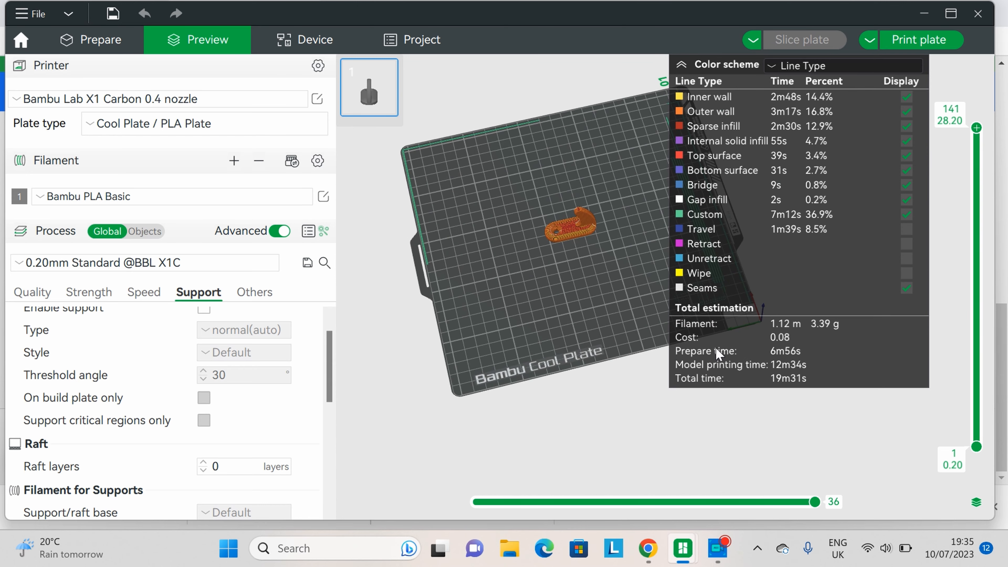
left_click_drag(554, 305, 580, 302)
scroll(526, 299, "up", 5)
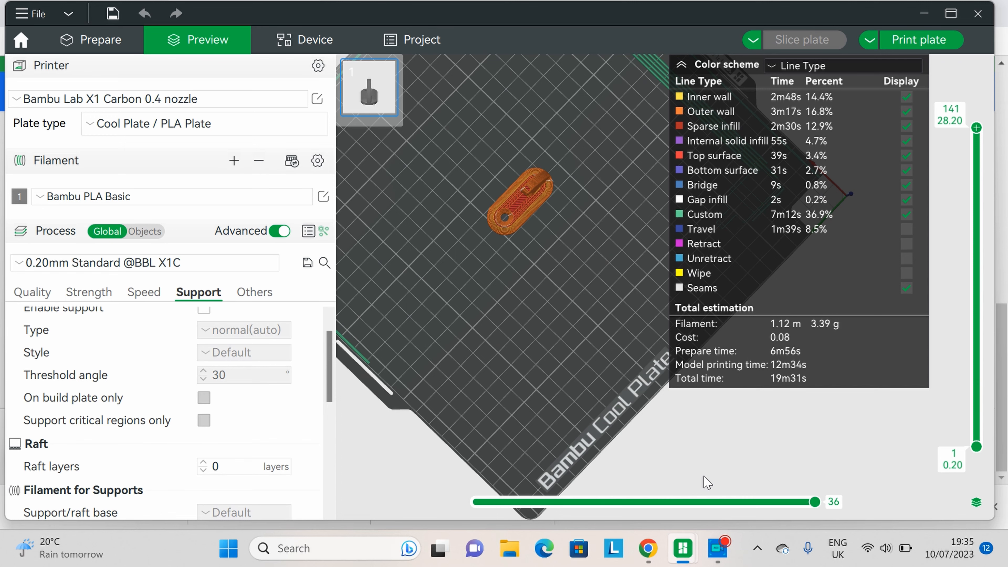
Step: Return to the Etsy listing and set the price to £4.99
mouse_move(690, 555)
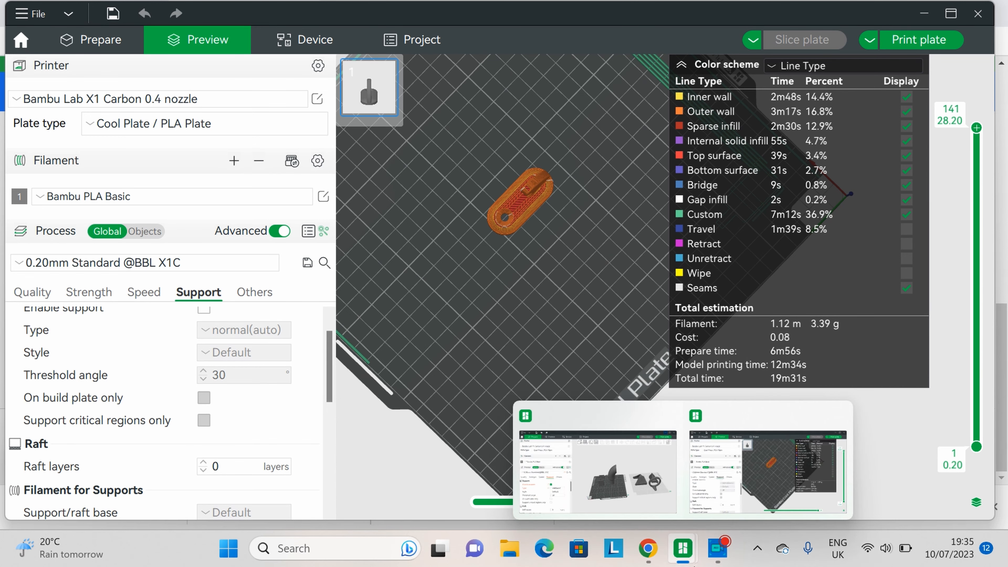
left_click(647, 556)
left_click(77, 6)
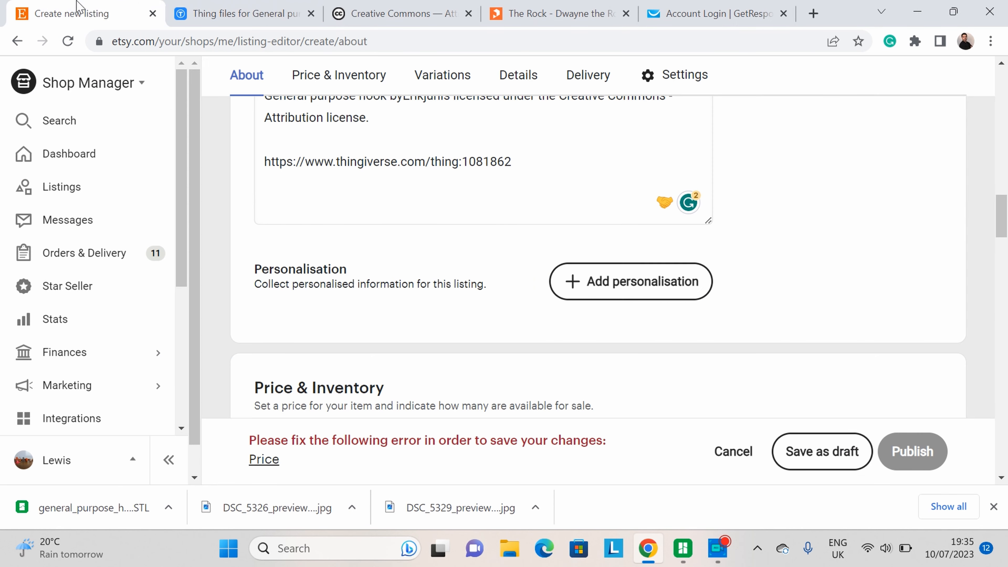
scroll(374, 267, "up", 1)
scroll(374, 267, "down", 4)
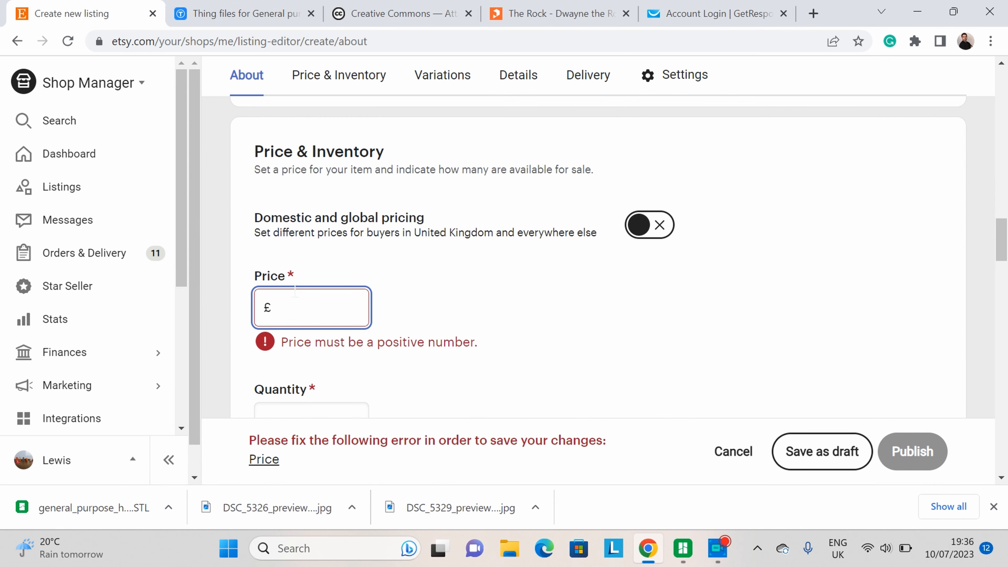
type("4.99")
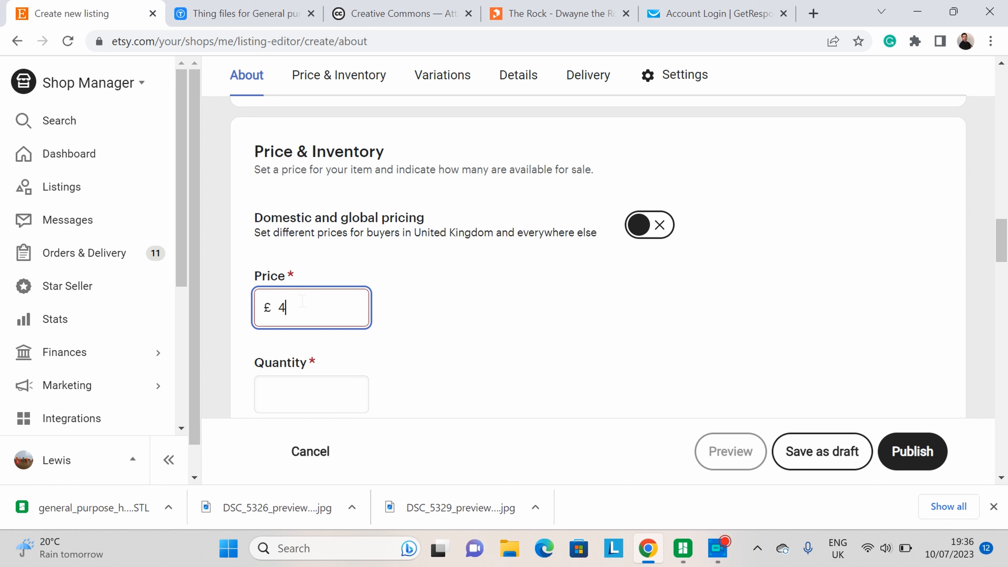
Step: Add the line "comes as a pack of 4" below the colour line in the description
left_click(498, 355)
scroll(477, 350, "down", 2)
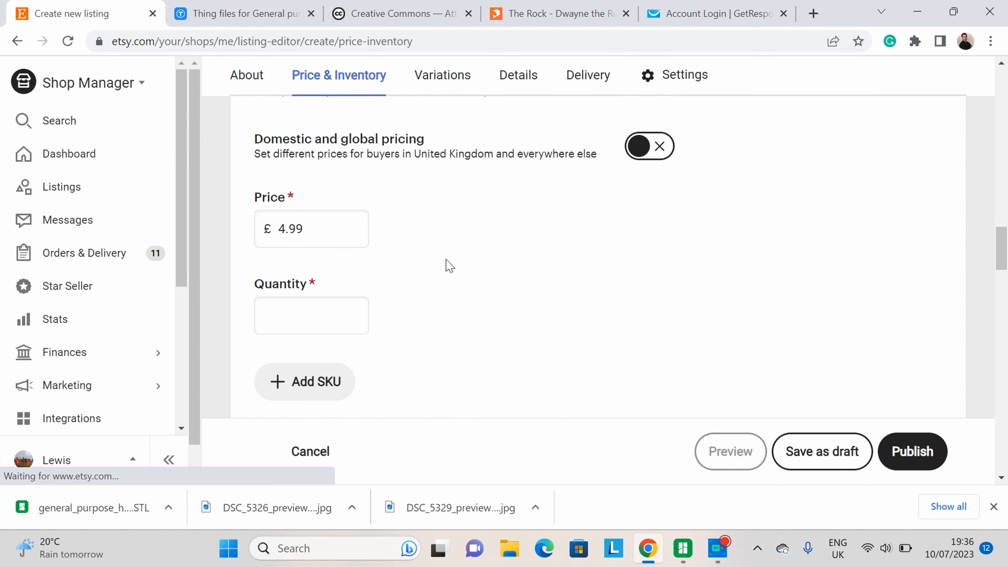
scroll(450, 265, "up", 10)
left_click(466, 297)
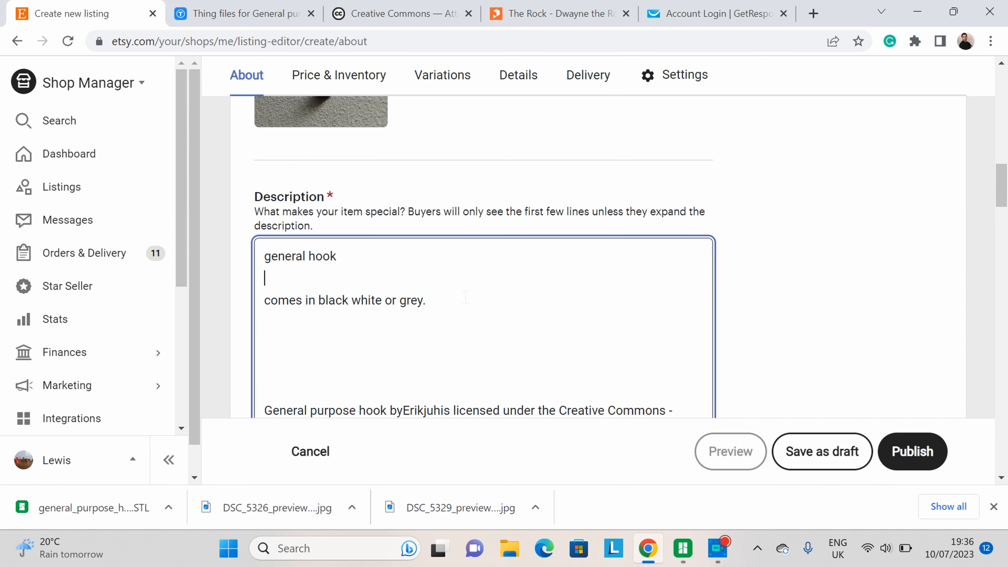
key("Return")
key("Return")
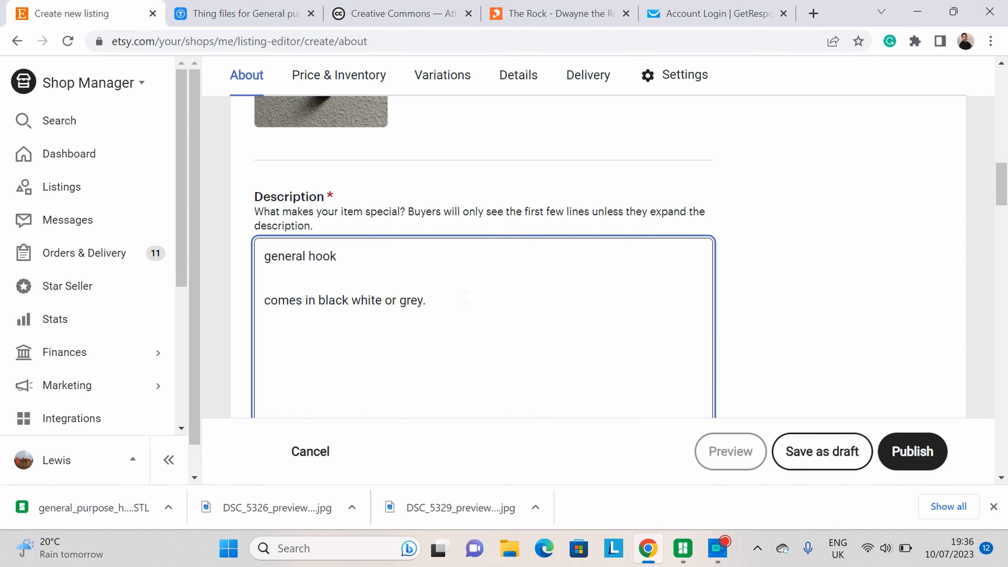
type("comes as a pack of ")
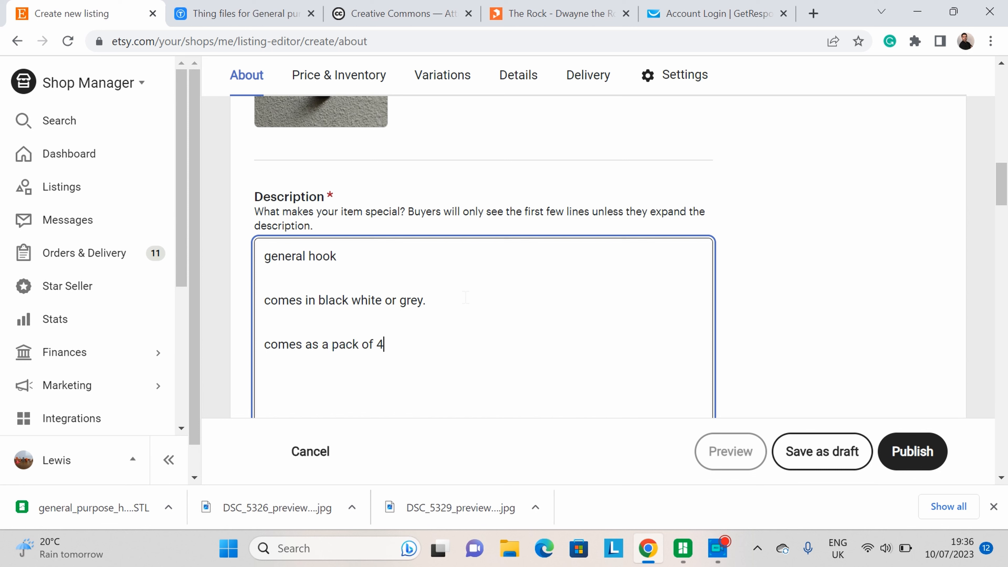
type("4")
scroll(516, 366, "down", 2)
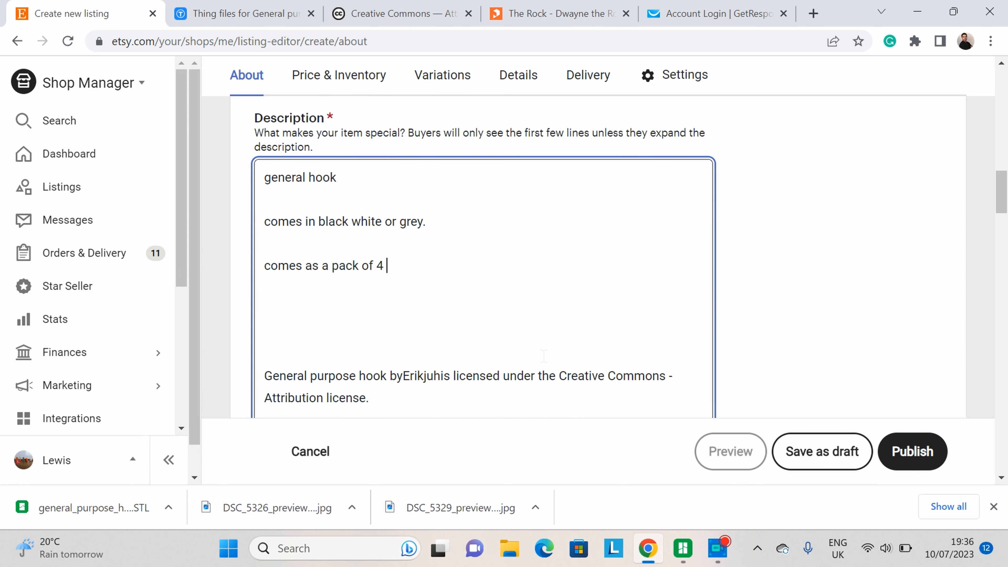
left_click(834, 303)
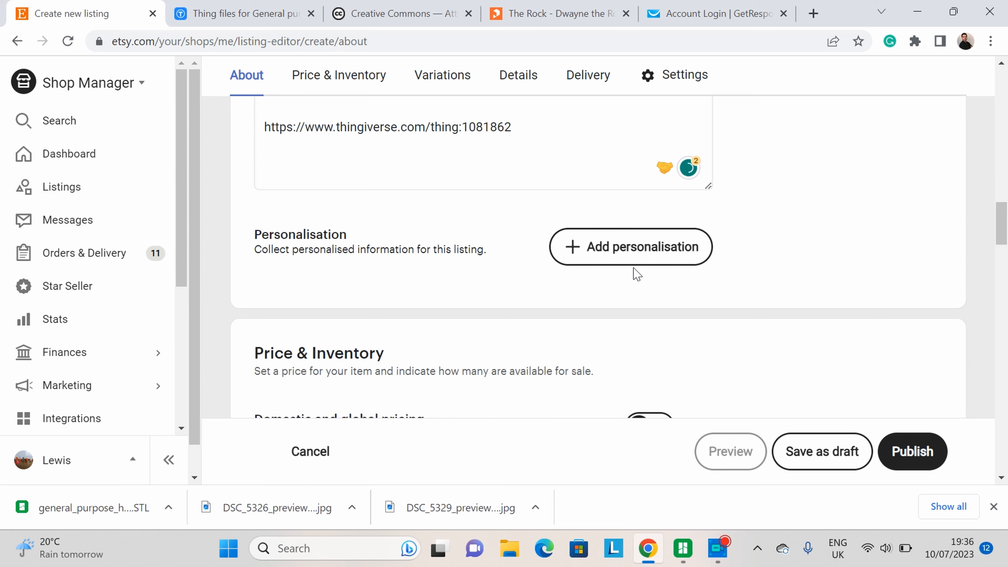
Step: Set the listing's stock quantity to 100
scroll(604, 277, "down", 5)
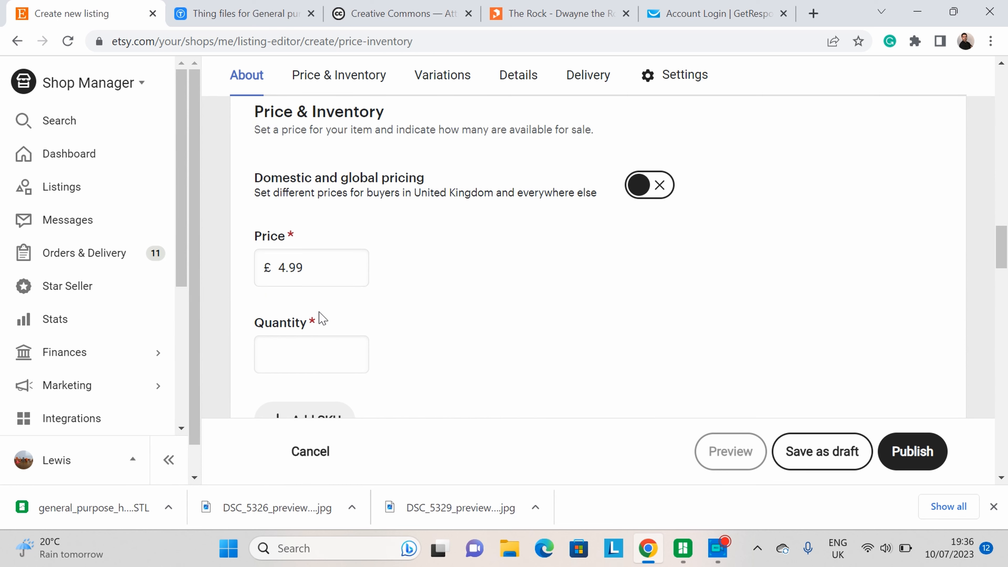
scroll(322, 318, "down", 4)
left_click(293, 206)
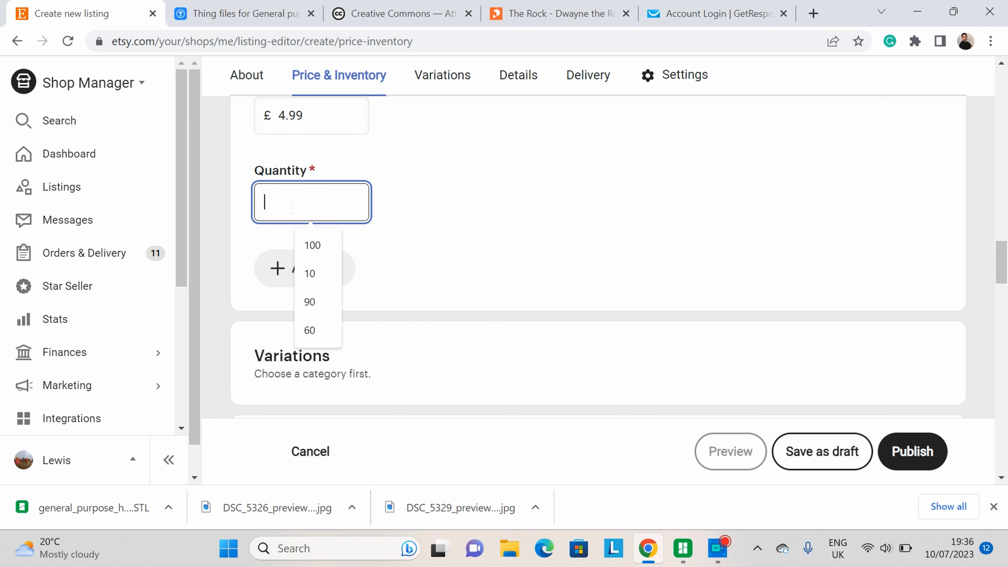
type("100")
left_click(474, 209)
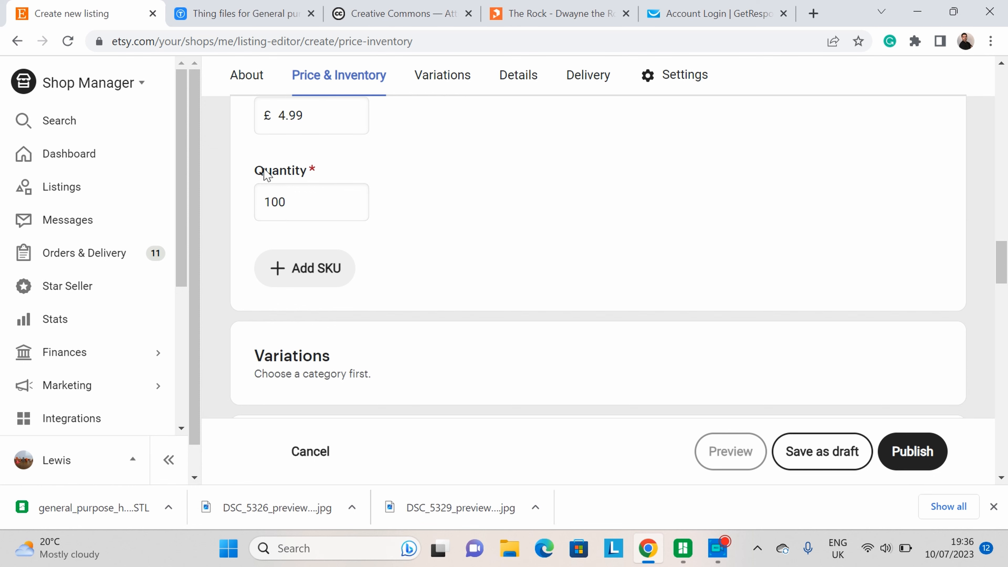
Step: Open the core details and state that you made the item and that it is a finished product
scroll(437, 238, "up", 7)
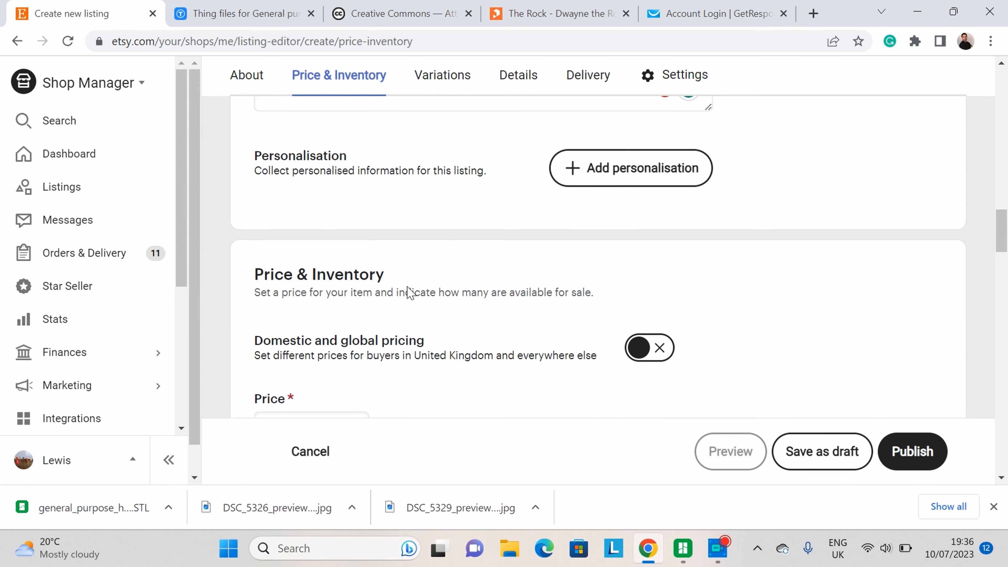
scroll(567, 223, "down", 4)
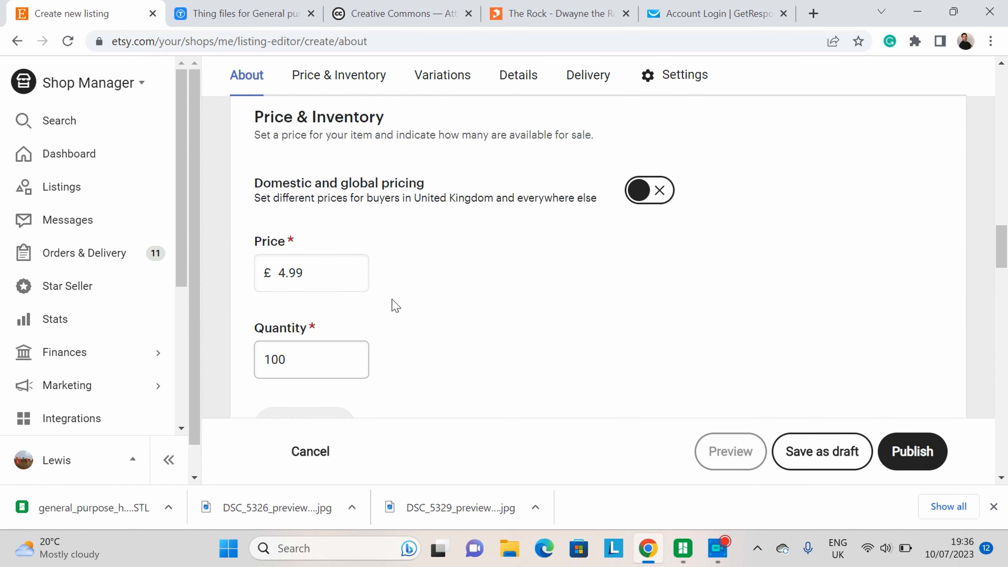
scroll(396, 306, "down", 2)
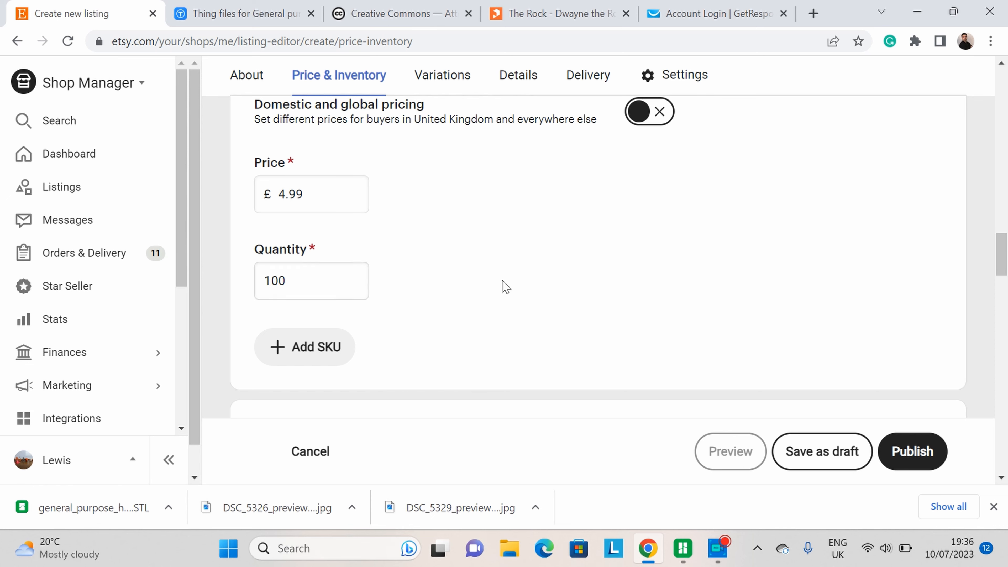
scroll(682, 219, "down", 8)
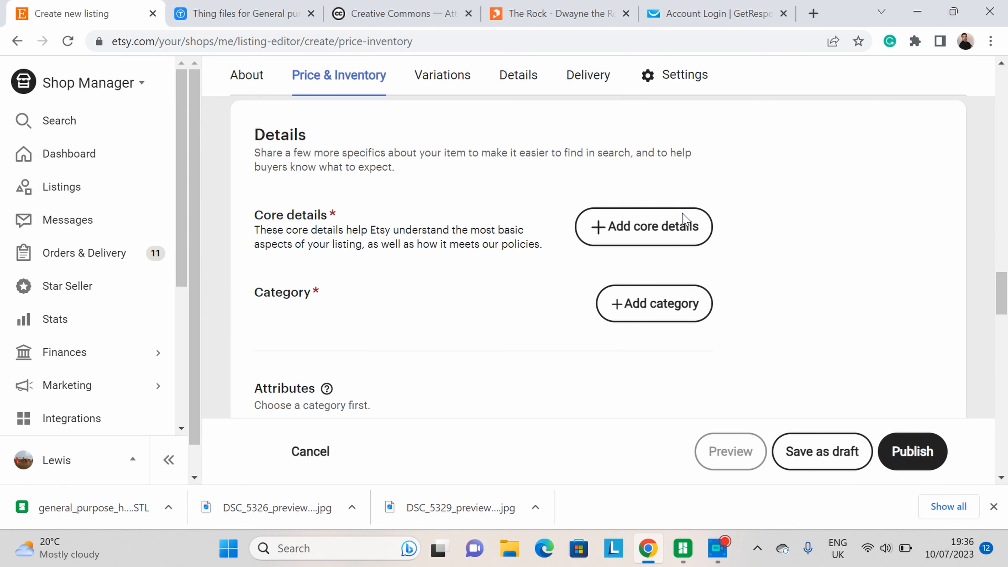
left_click(670, 226)
scroll(488, 223, "down", 3)
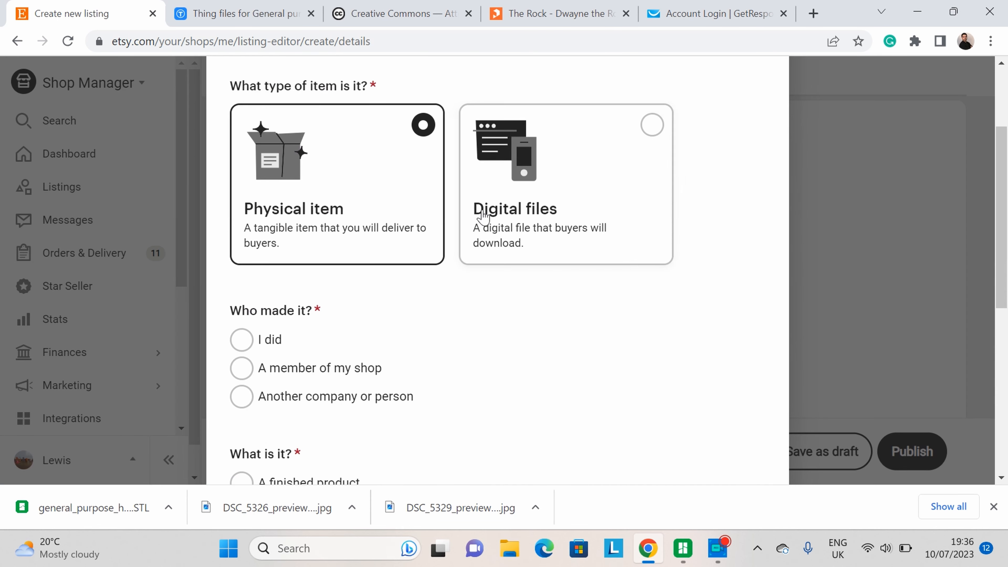
scroll(457, 198, "down", 1)
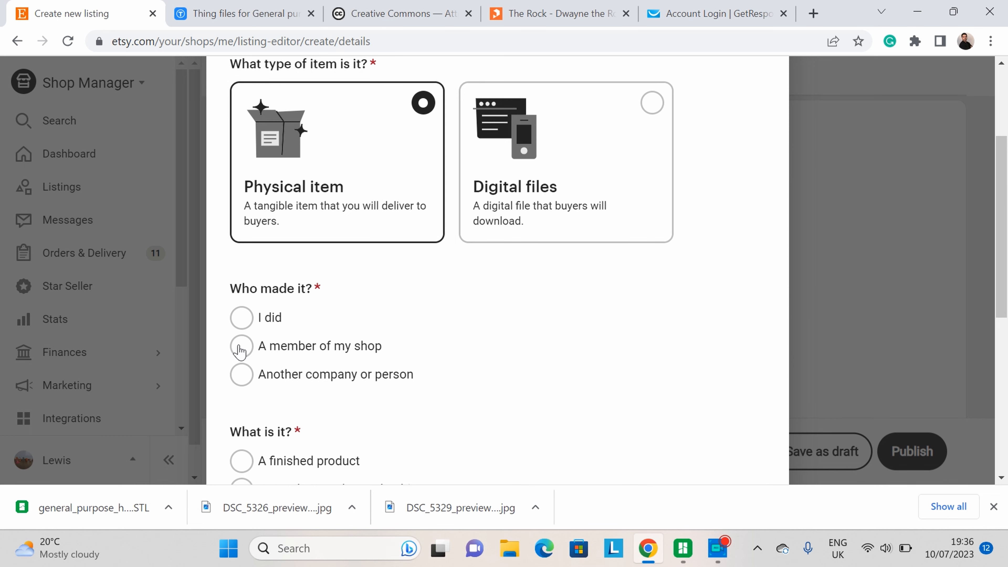
left_click(241, 318)
scroll(329, 345, "down", 4)
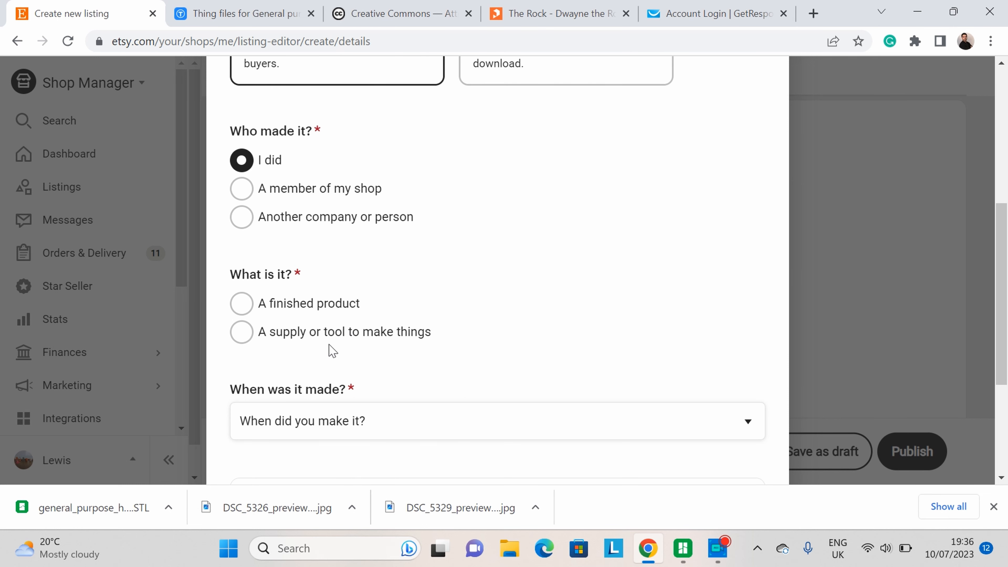
left_click(242, 304)
Step: Set when it was made to Made to order and apply the core details
scroll(436, 317, "down", 4)
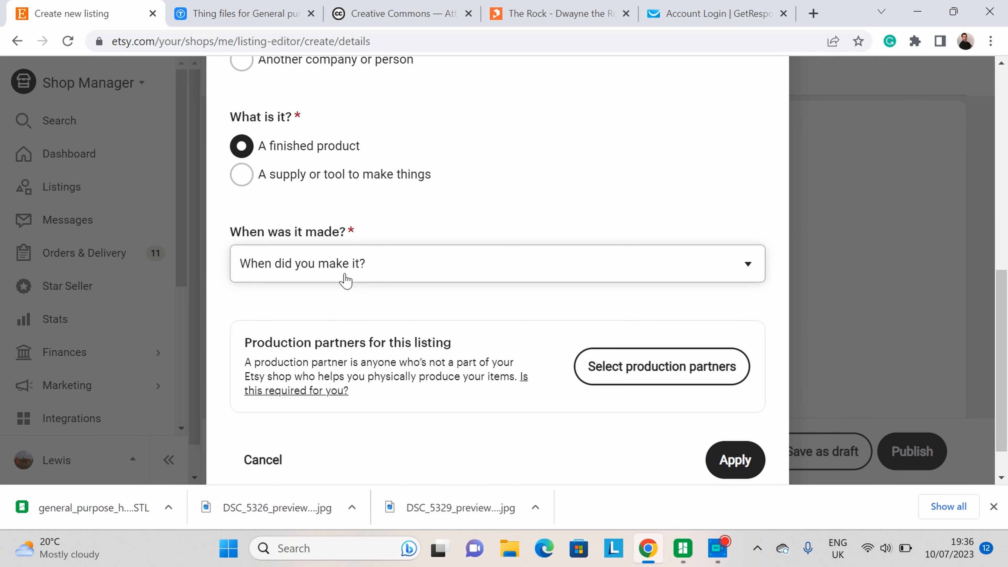
left_click(345, 280)
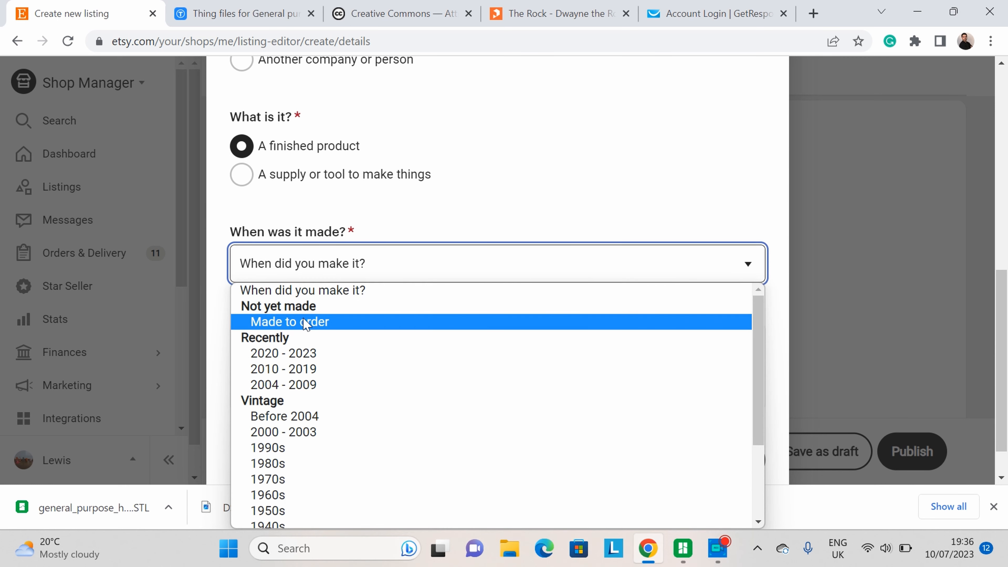
left_click(318, 321)
scroll(573, 309, "down", 2)
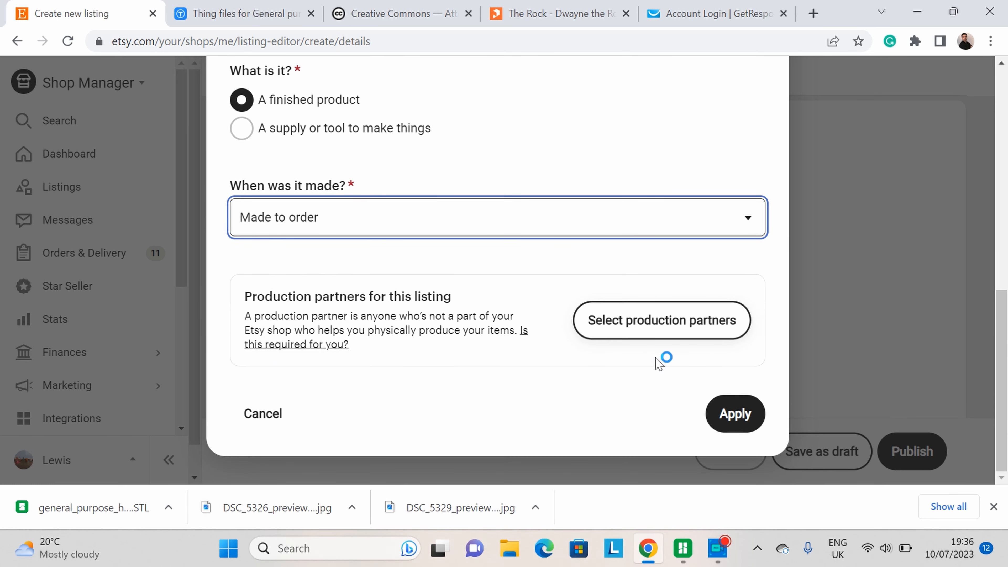
left_click(736, 414)
Step: Search the categories for hook and set the category to Hooks & Fixtures under Home & Living › Storage & Organisation
scroll(414, 297, "down", 5)
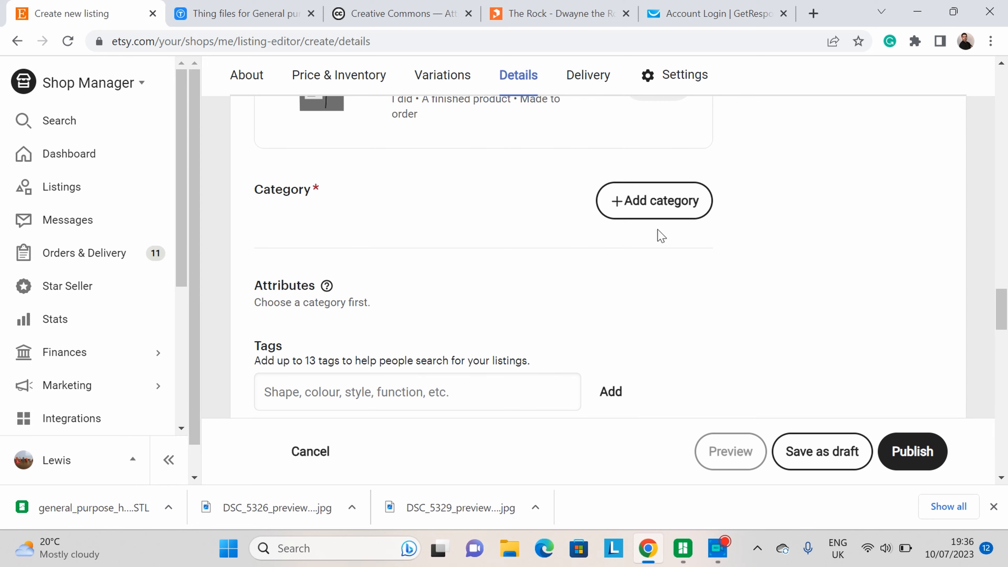
left_click(651, 203)
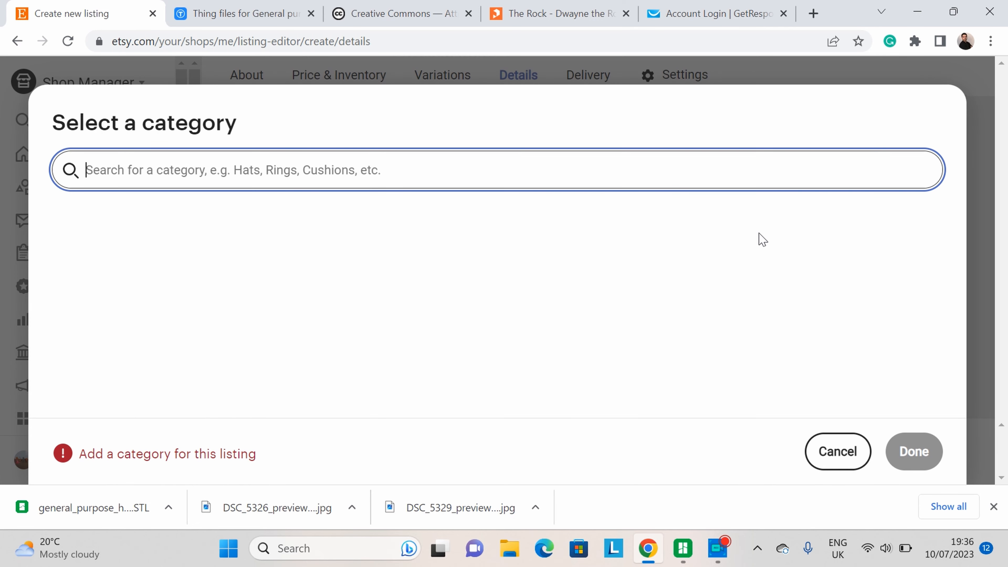
type("door")
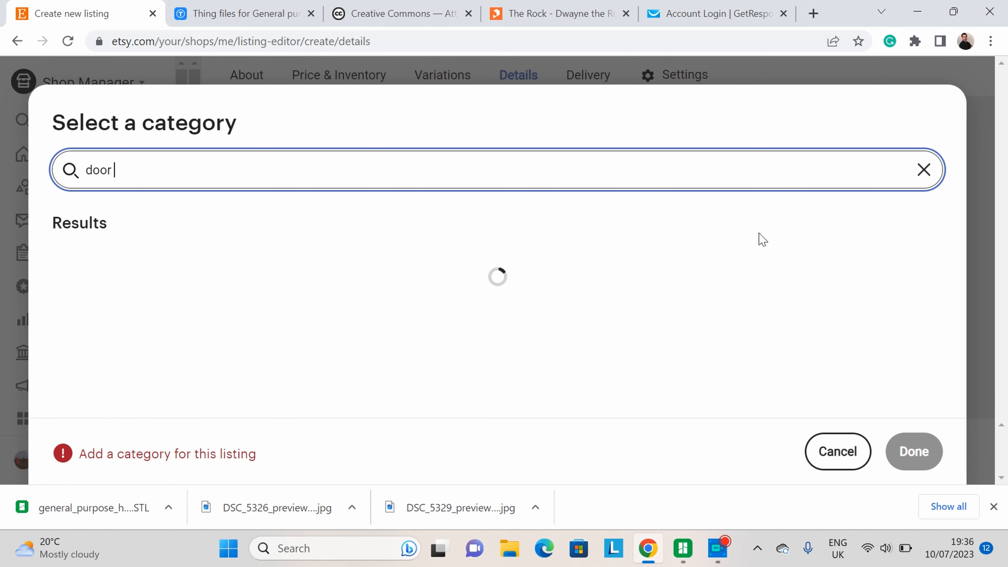
type(" hook")
key("BackSpace")
key("BackSpace")
key("BackSpace")
key("BackSpace")
key("BackSpace")
key("BackSpace")
key("BackSpace")
key("BackSpace")
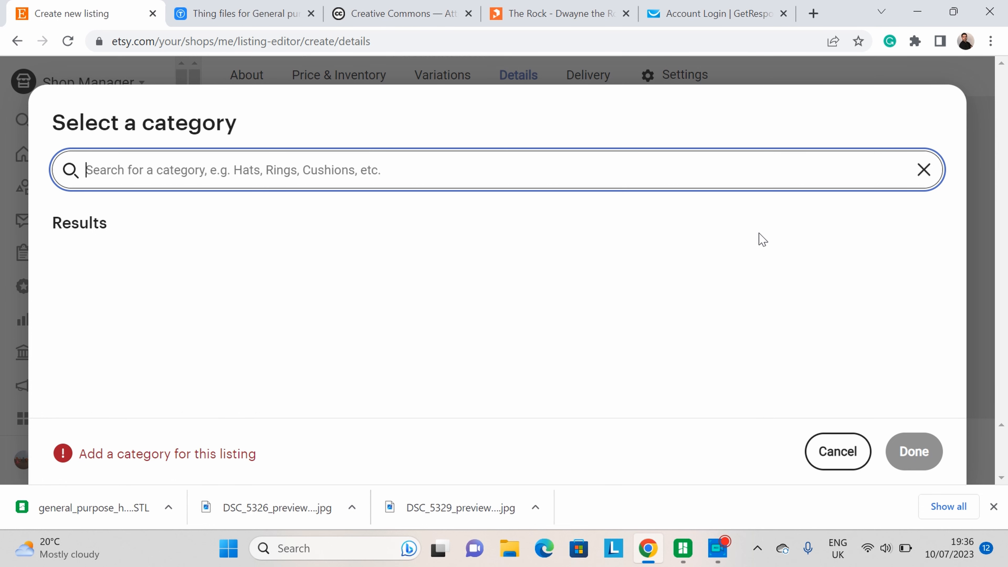
type("hook")
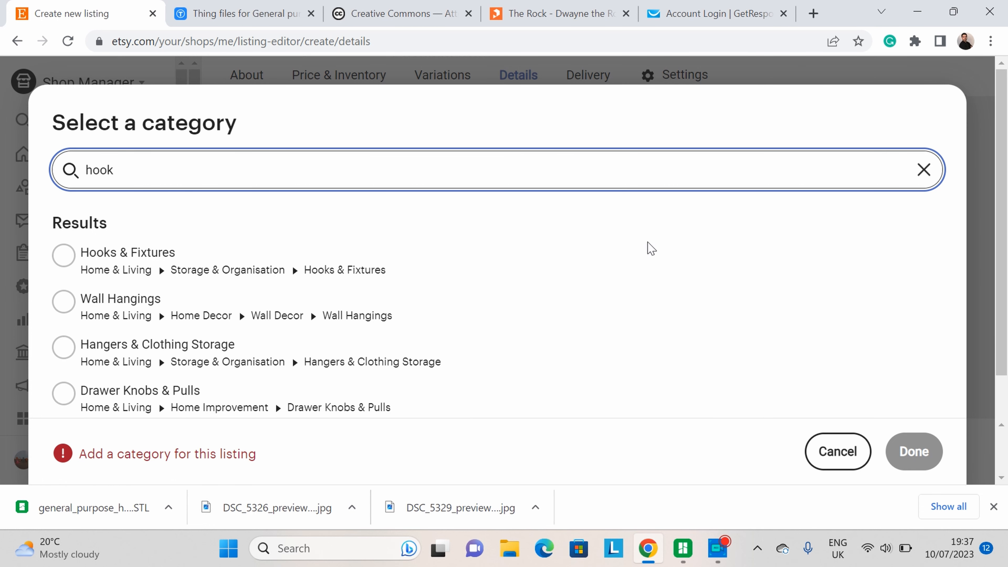
scroll(640, 253, "down", 2)
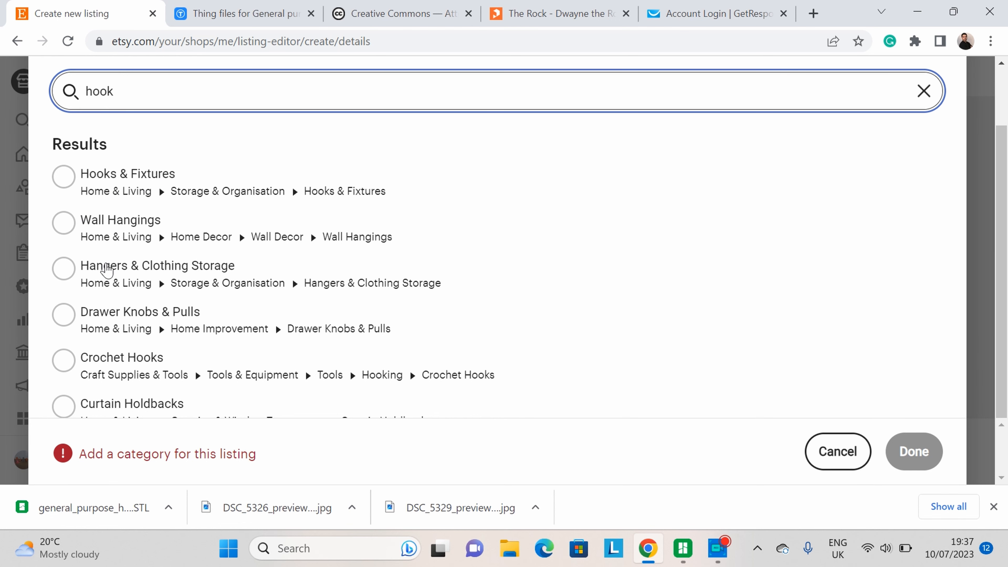
scroll(225, 276, "down", 1)
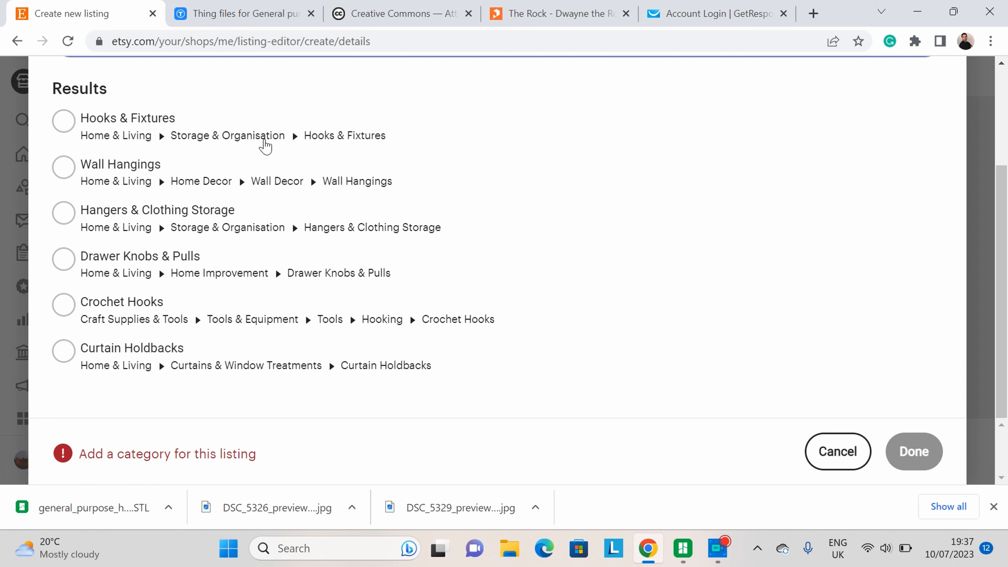
left_click(352, 145)
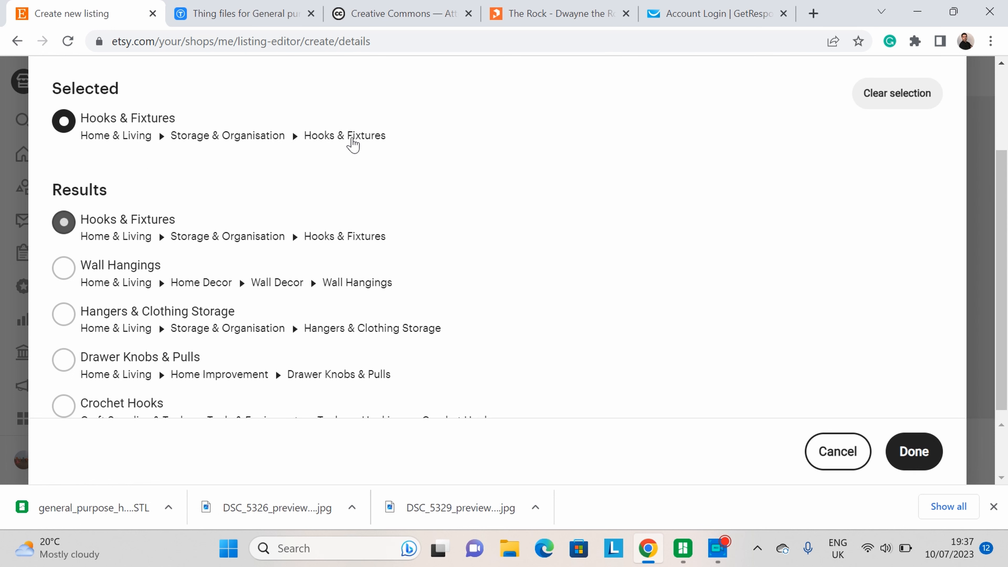
left_click(913, 451)
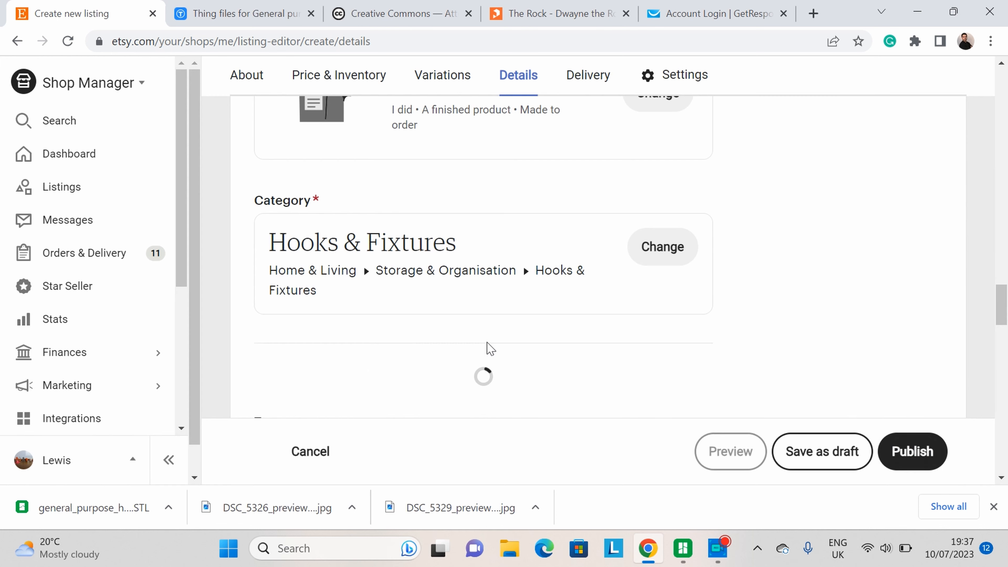
Step: Set the Material attribute to Plastic
scroll(492, 318, "down", 4)
scroll(493, 314, "down", 2)
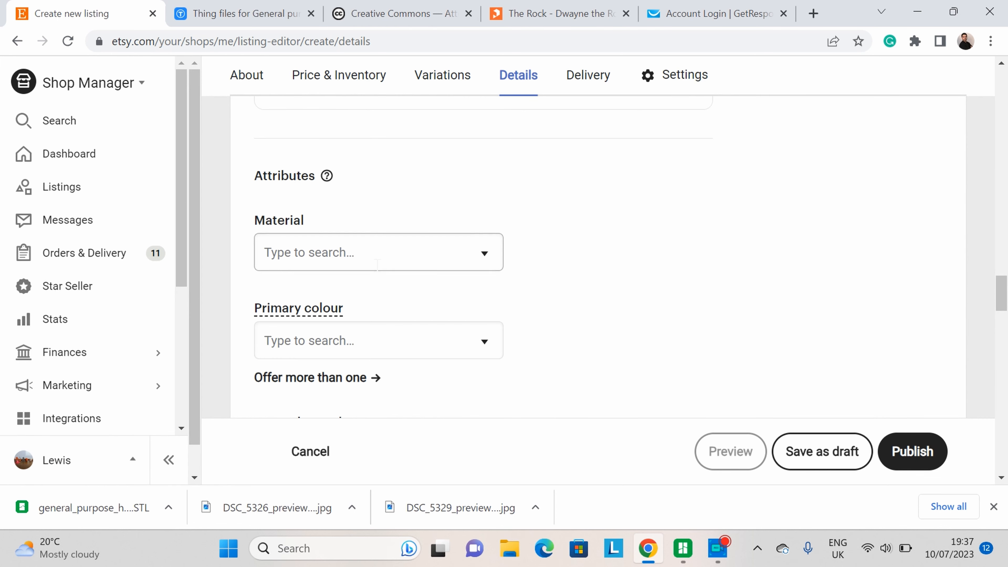
left_click(380, 254)
scroll(382, 314, "down", 3)
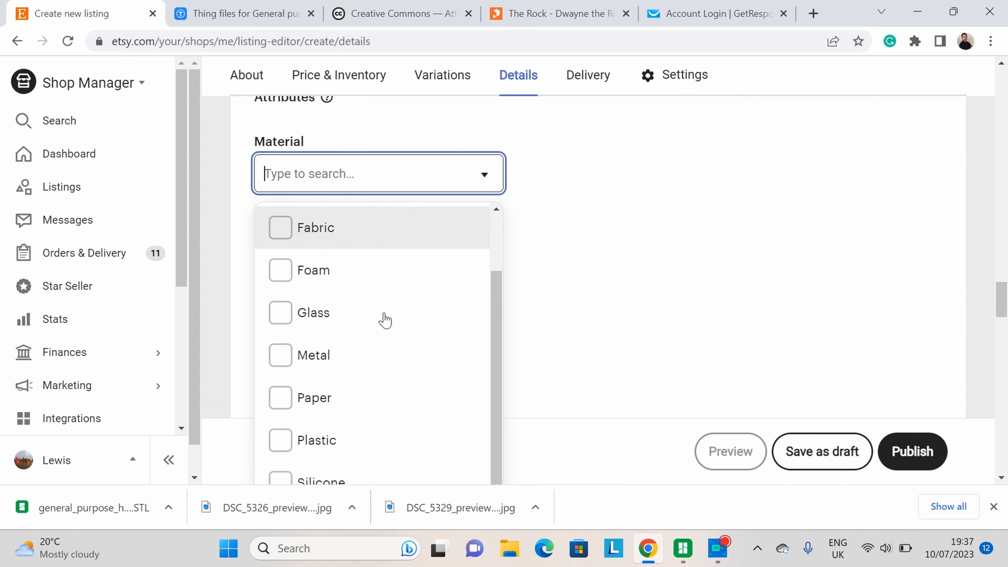
scroll(385, 304, "down", 3)
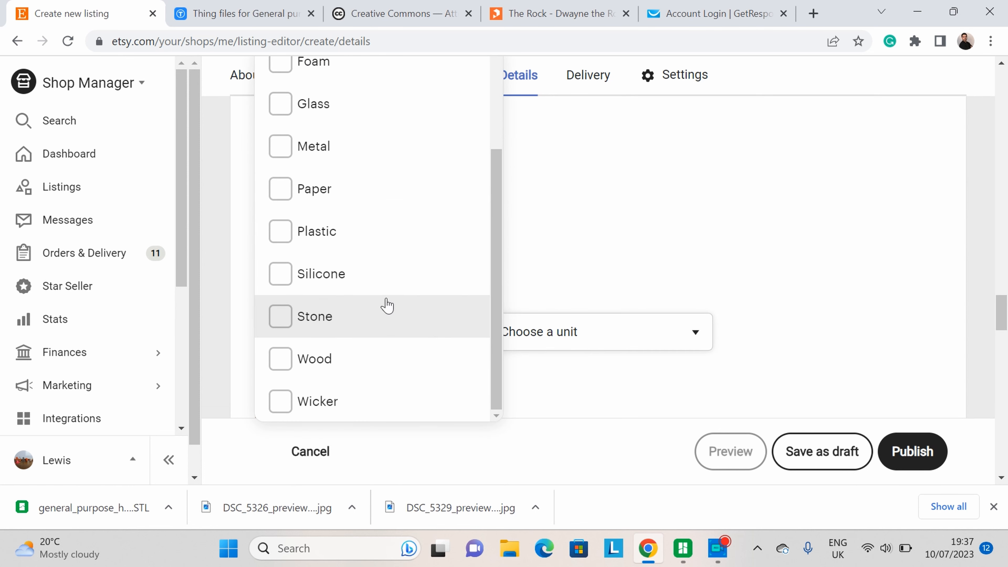
scroll(345, 311, "up", 2)
left_click(320, 311)
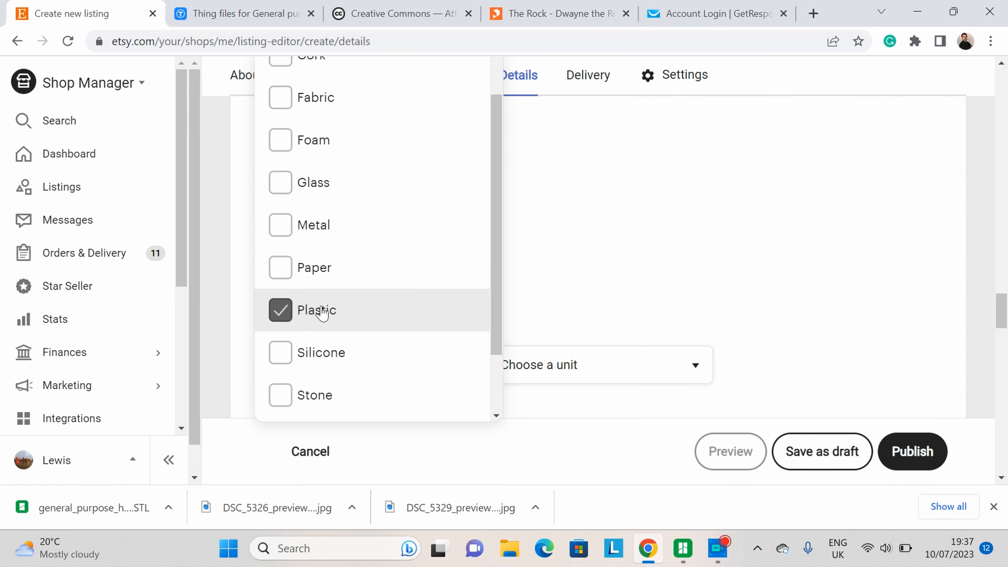
left_click(634, 288)
Step: Offer more than one primary colour and add colour options starting with Black, Blue, Brown and Green
scroll(436, 276, "down", 1)
scroll(437, 276, "up", 2)
scroll(437, 274, "up", 2)
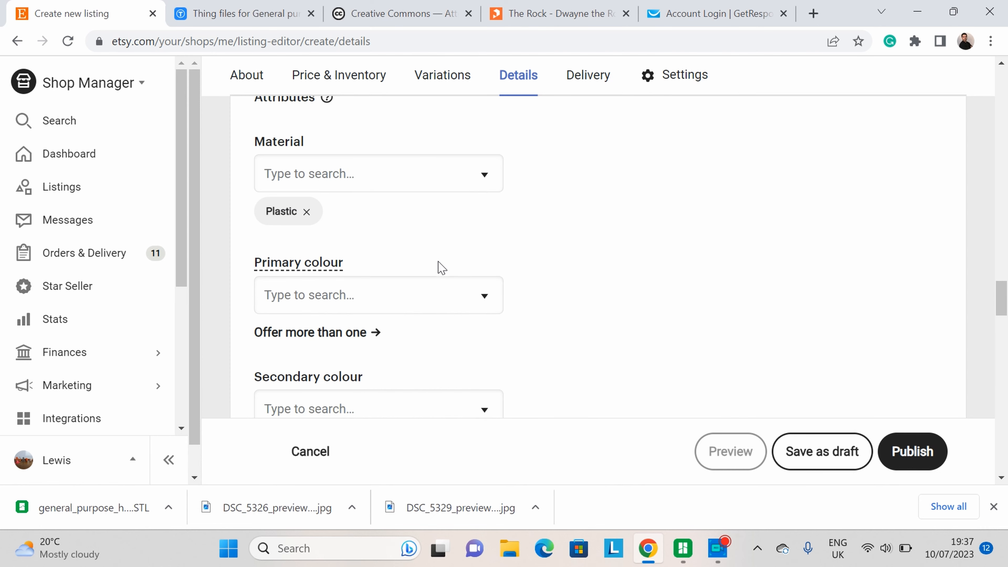
scroll(327, 330, "down", 1)
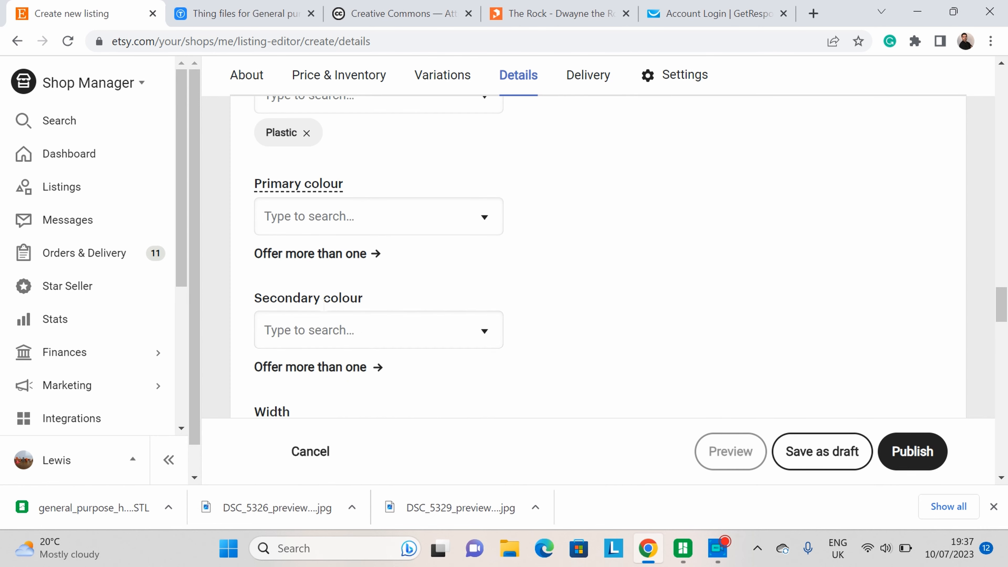
left_click(351, 263)
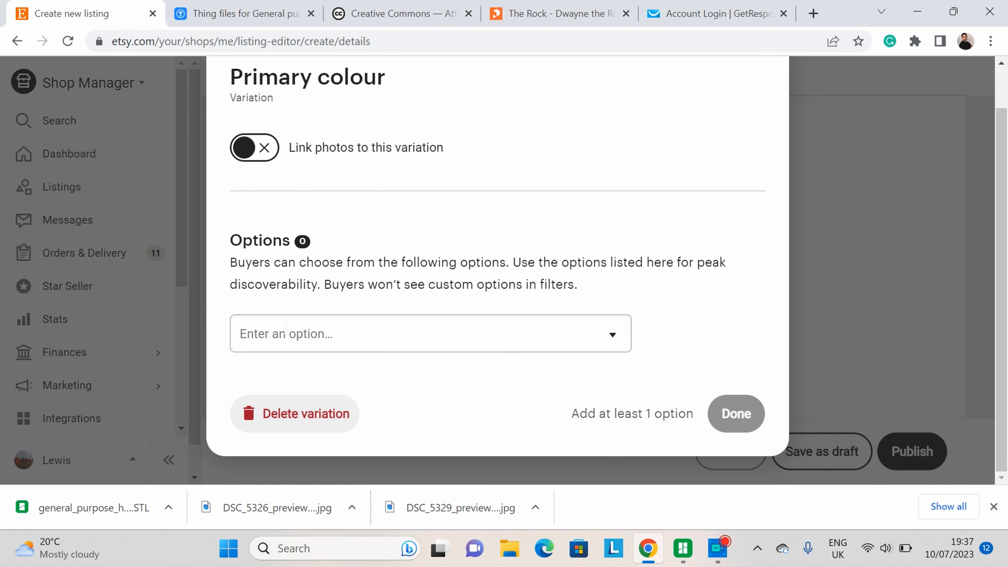
left_click(437, 344)
scroll(401, 238, "down", 3)
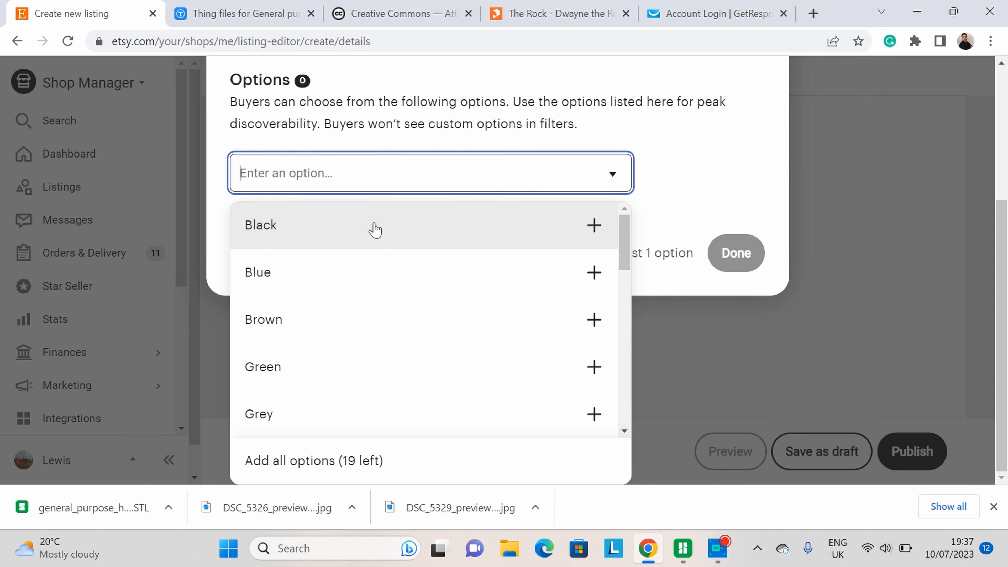
left_click(376, 229)
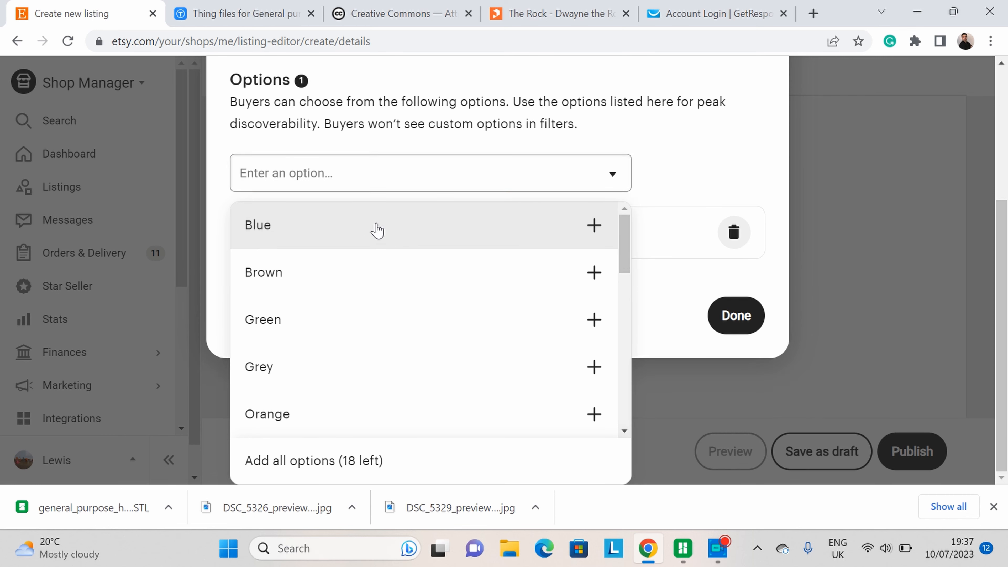
left_click(376, 230)
left_click(377, 231)
left_click(377, 230)
left_click(380, 229)
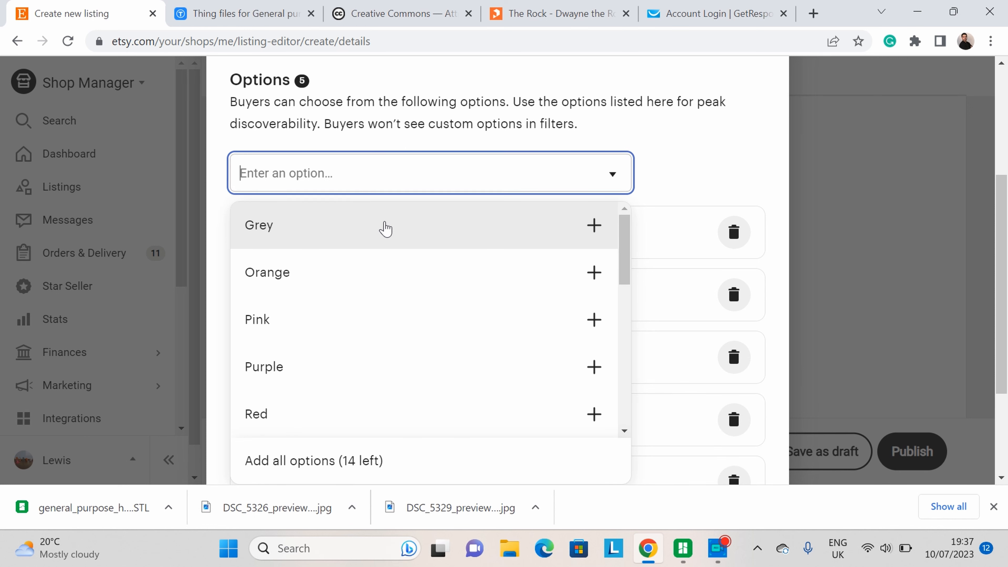
Step: Add White, Red, Pink, Silver and Gold to the primary colour options
scroll(351, 266, "down", 2)
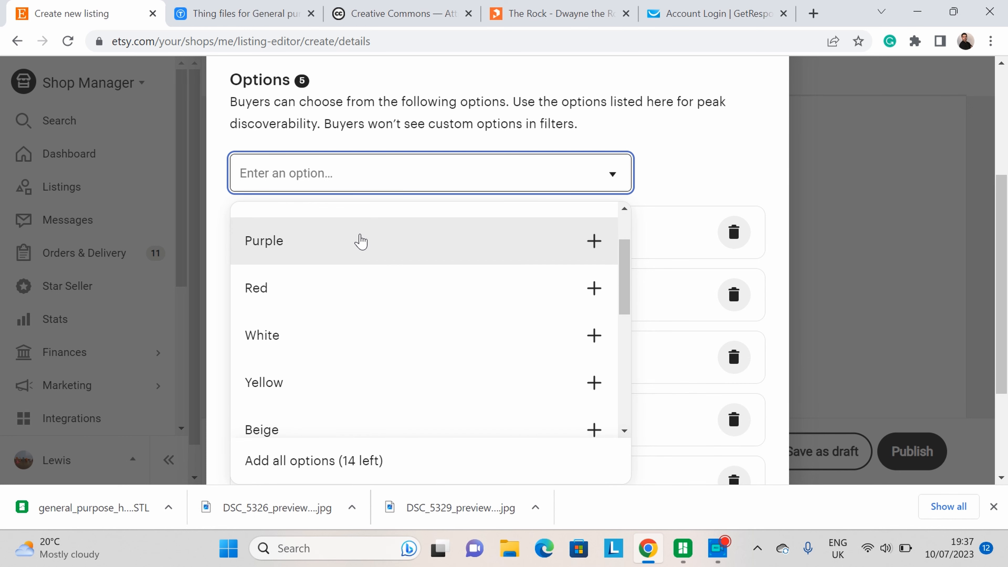
left_click(375, 334)
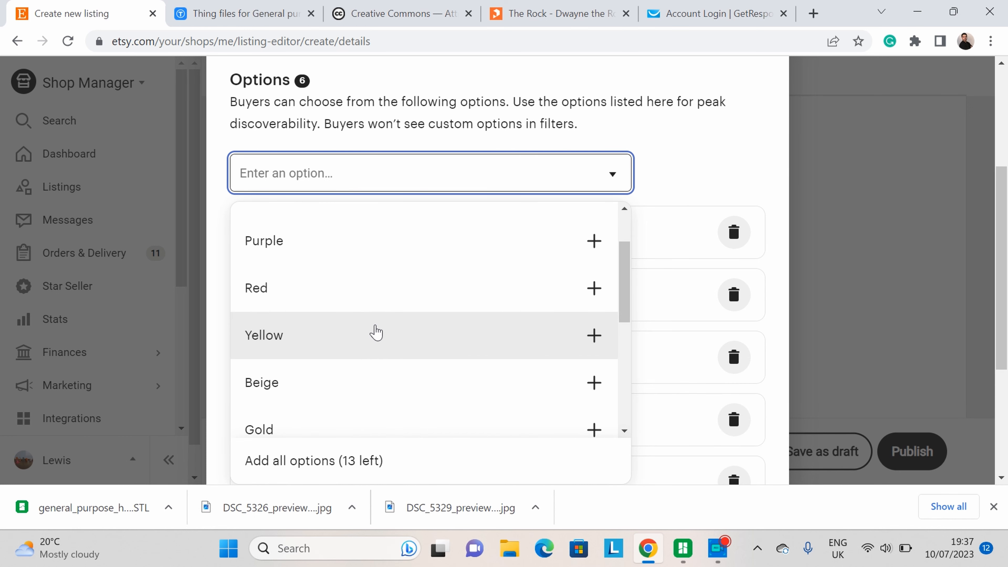
scroll(371, 257, "up", 1)
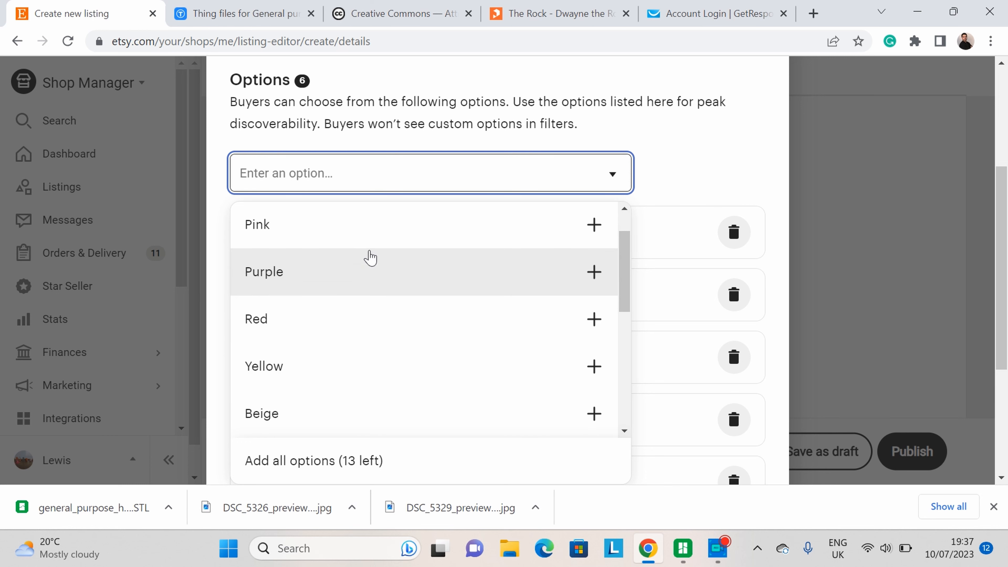
scroll(331, 304, "up", 1)
left_click(299, 359)
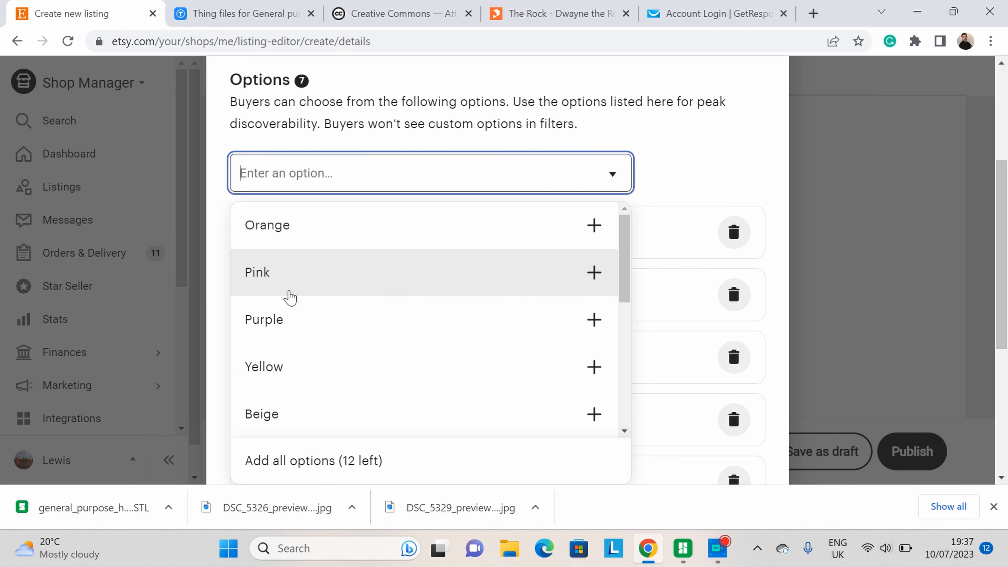
left_click(286, 283)
scroll(326, 310, "down", 5)
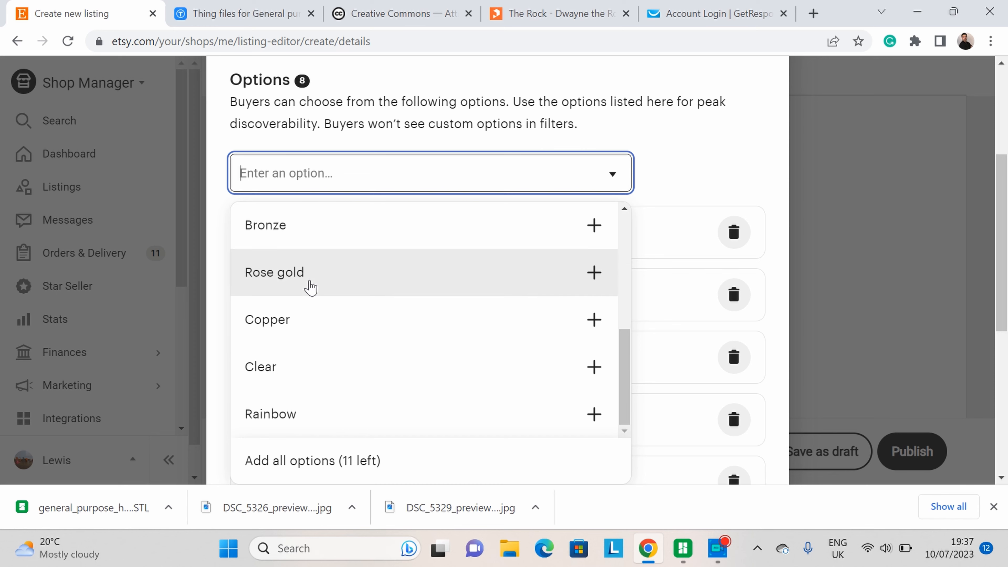
scroll(309, 284, "up", 2)
left_click(291, 263)
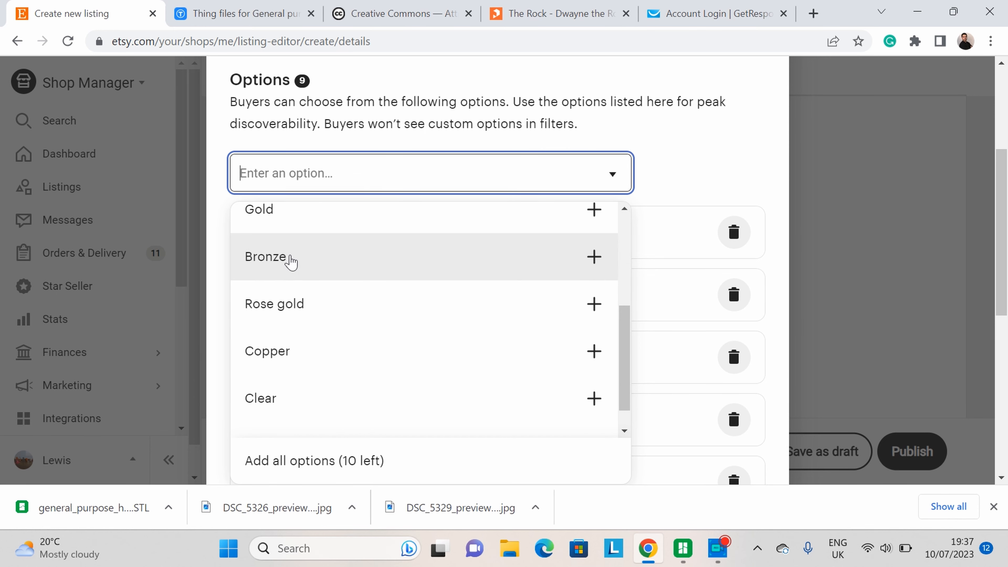
left_click(280, 222)
left_click(675, 207)
Step: Finish editing the colour variation and apply it to the listing
scroll(661, 181, "down", 5)
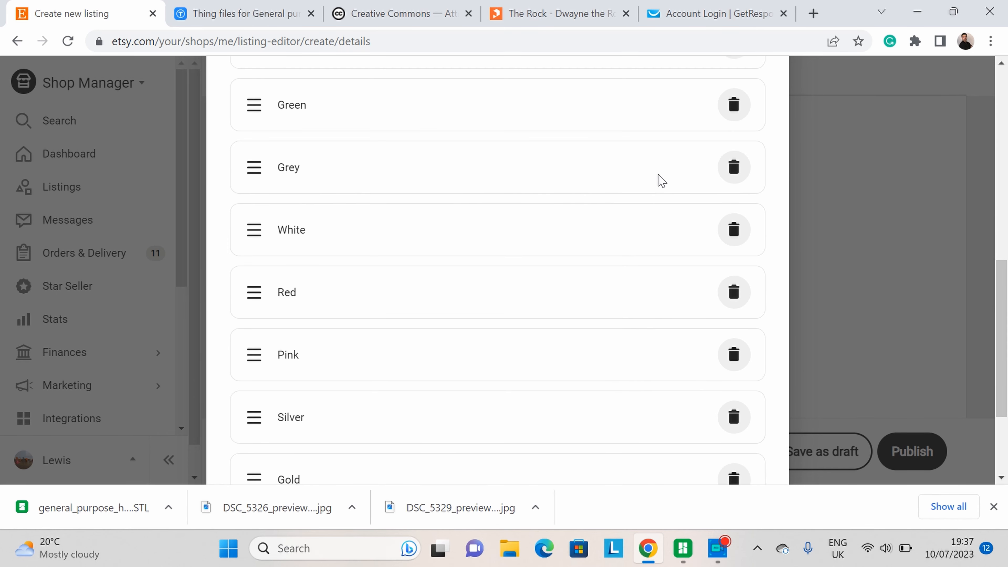
scroll(662, 181, "down", 3)
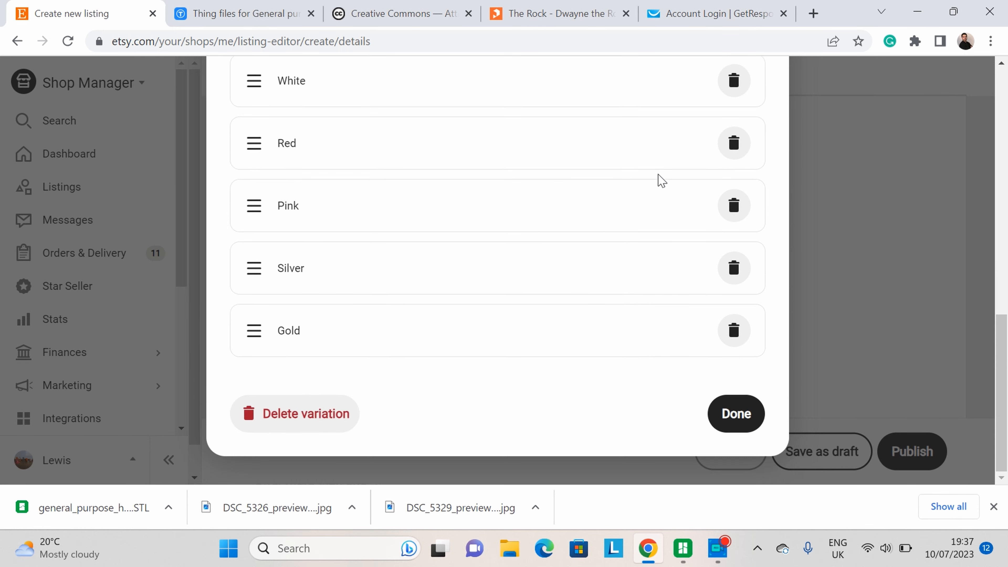
left_click(742, 416)
scroll(338, 305, "down", 3)
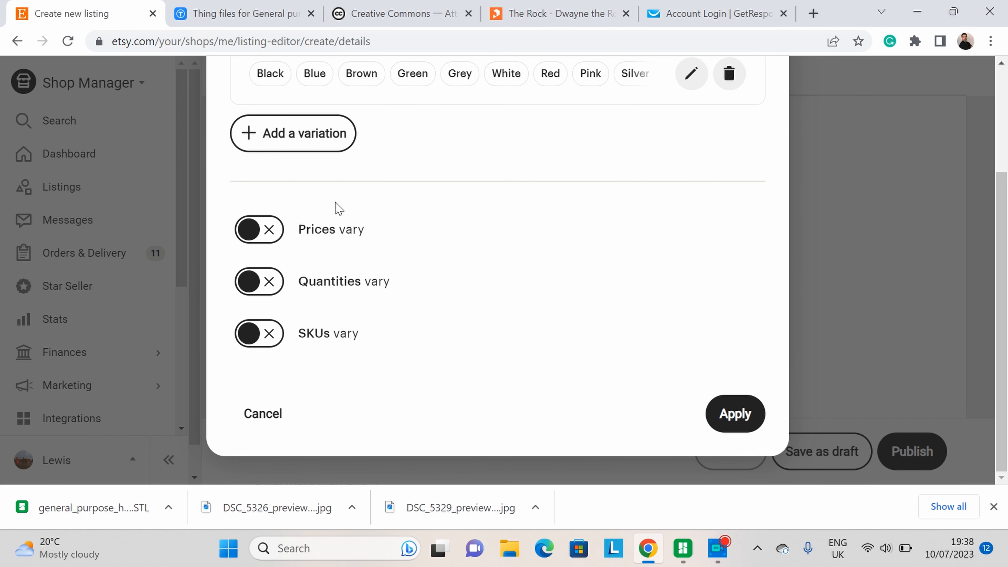
left_click(742, 415)
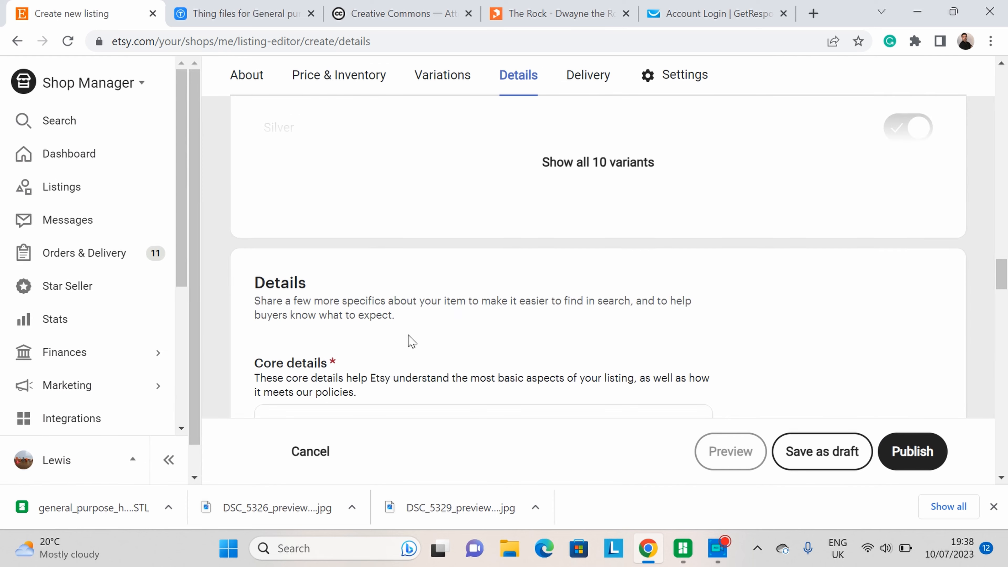
Step: Set the unit for the item's width attribute to Centimetres
scroll(394, 334, "down", 5)
scroll(700, 248, "down", 5)
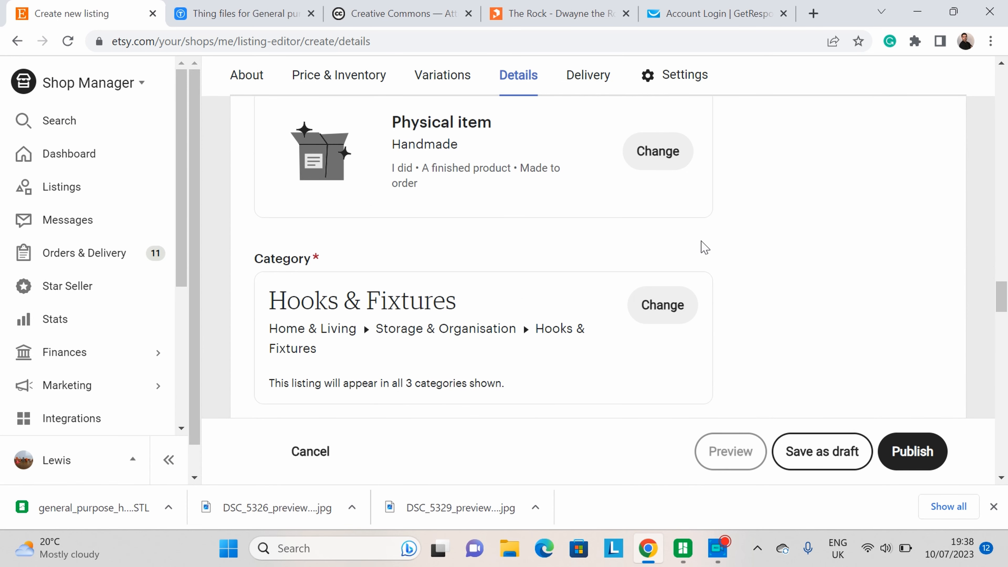
scroll(650, 247, "down", 5)
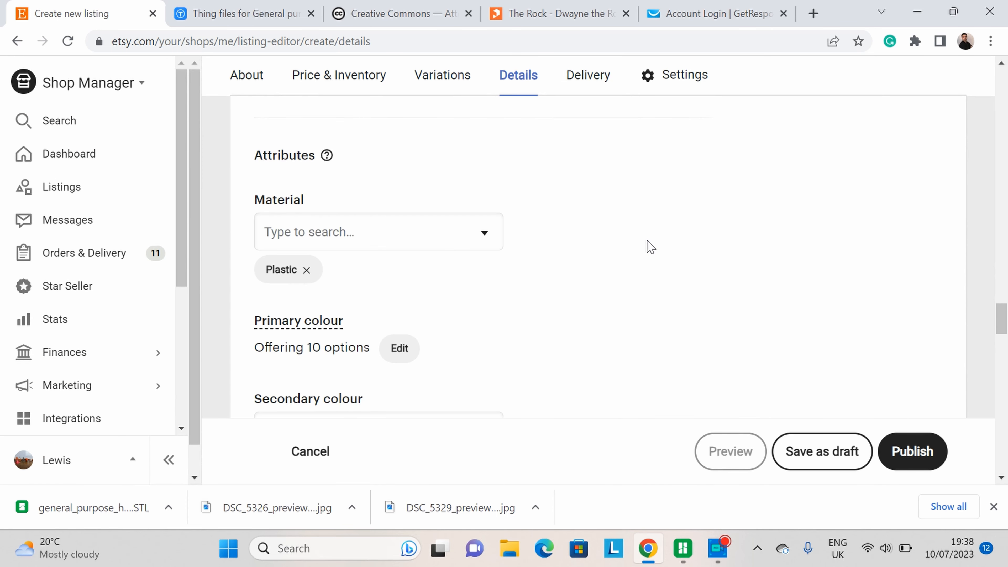
scroll(477, 246, "down", 3)
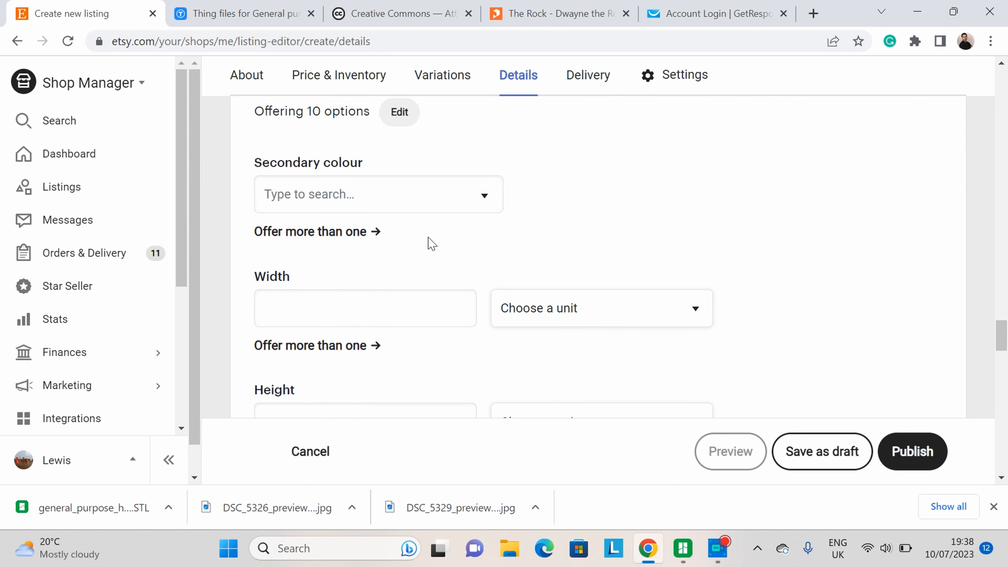
scroll(416, 230, "up", 3)
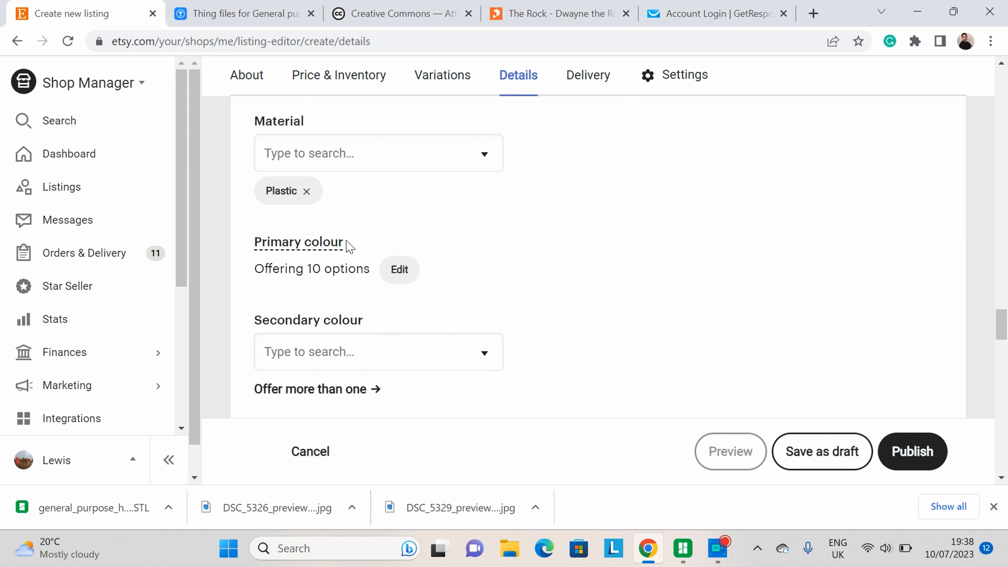
scroll(765, 331, "down", 3)
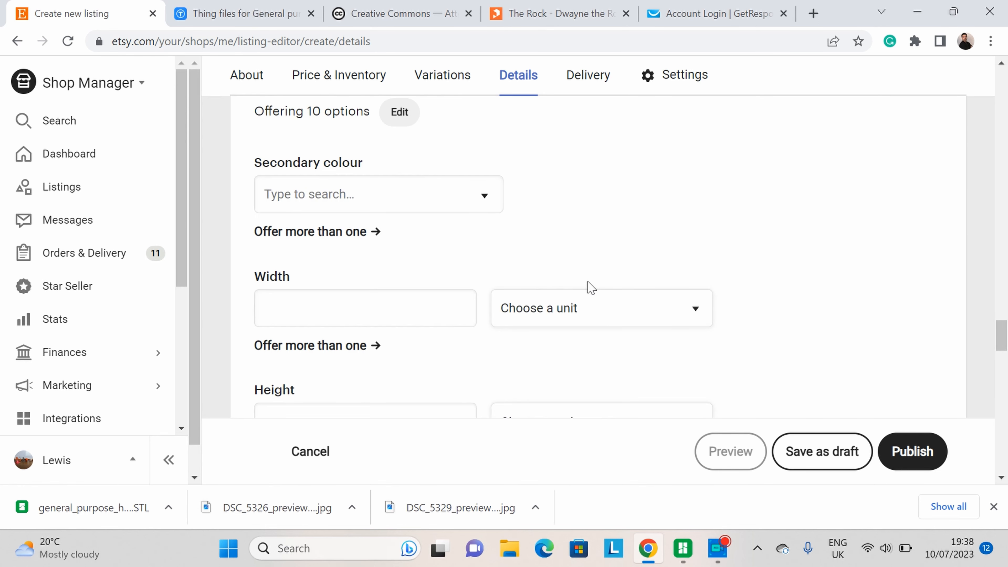
scroll(430, 251, "up", 2)
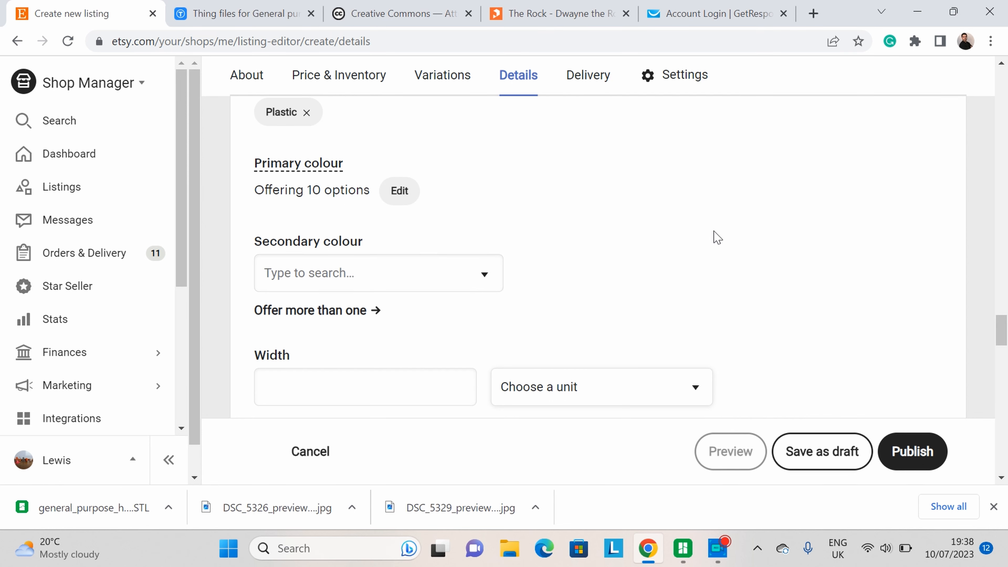
scroll(718, 237, "down", 5)
scroll(716, 234, "up", 2)
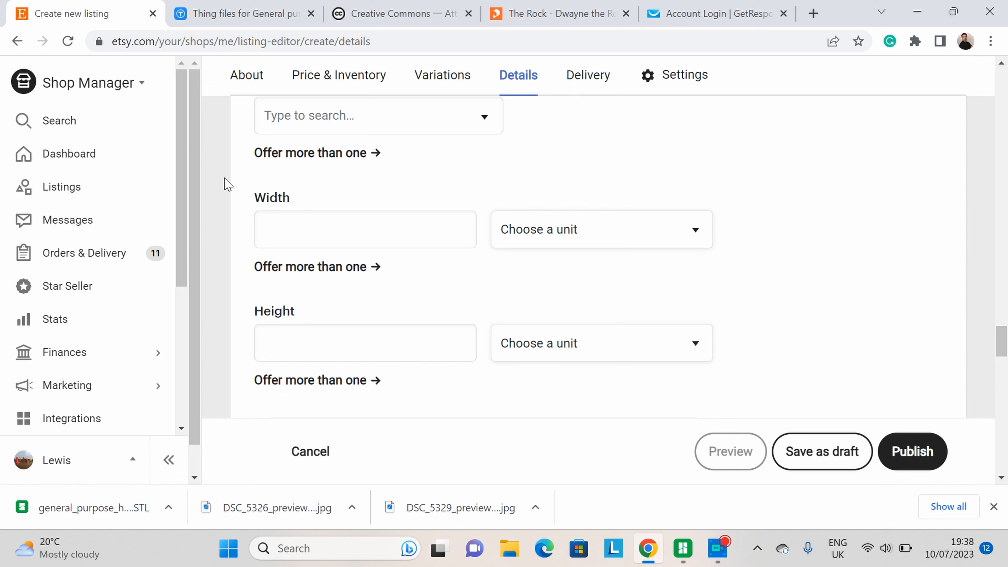
left_click(369, 227)
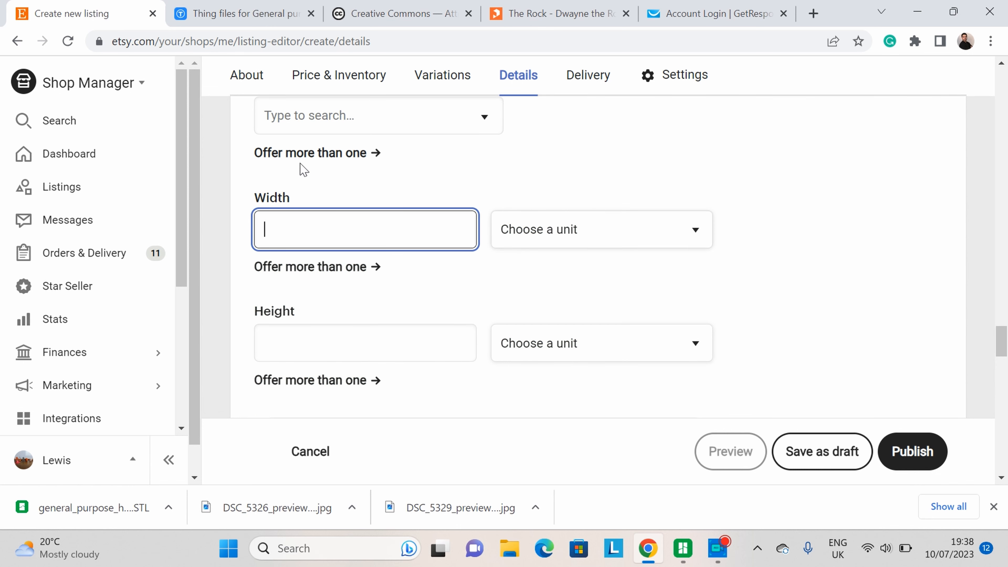
left_click(613, 244)
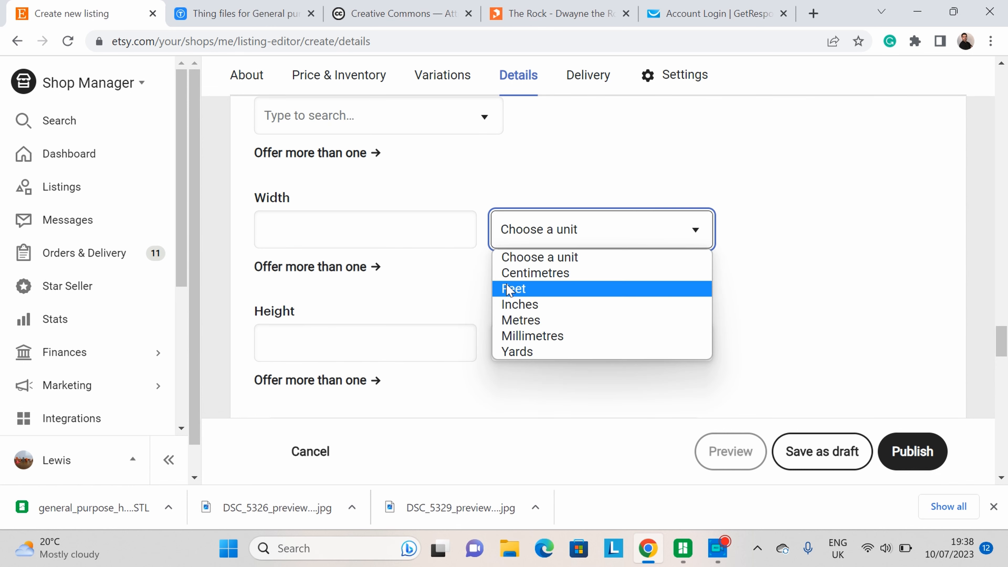
left_click(534, 274)
key("shift+Tab")
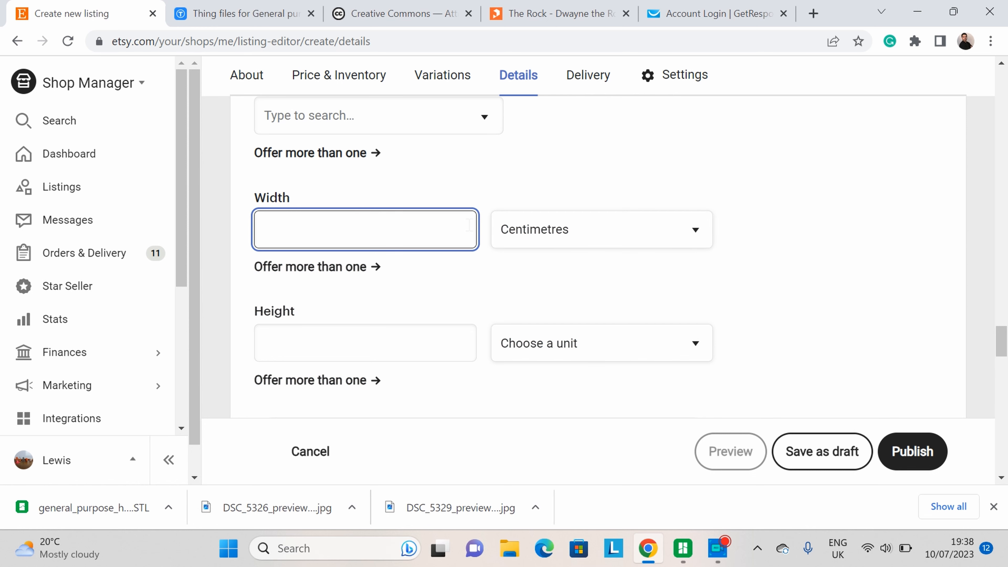
Step: Review the height, attributes and variations sections of the listing details
scroll(520, 218, "up", 2)
scroll(520, 220, "down", 4)
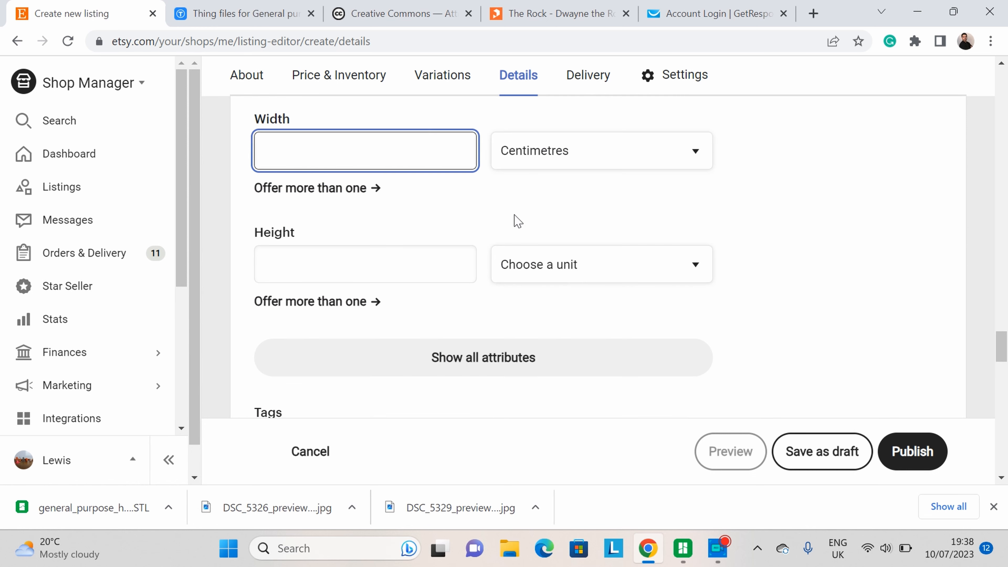
left_click(508, 221)
scroll(506, 220, "down", 4)
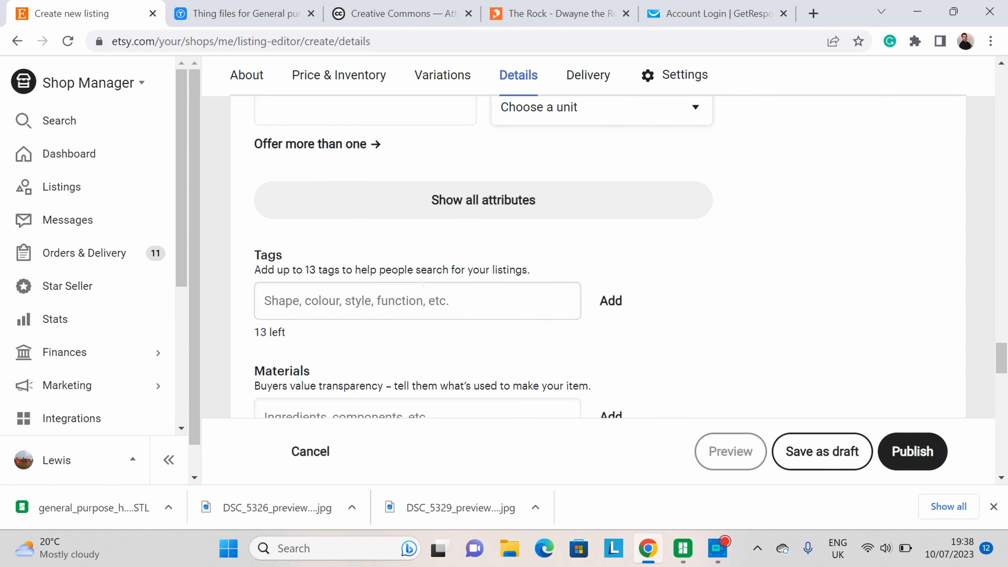
scroll(423, 286, "up", 4)
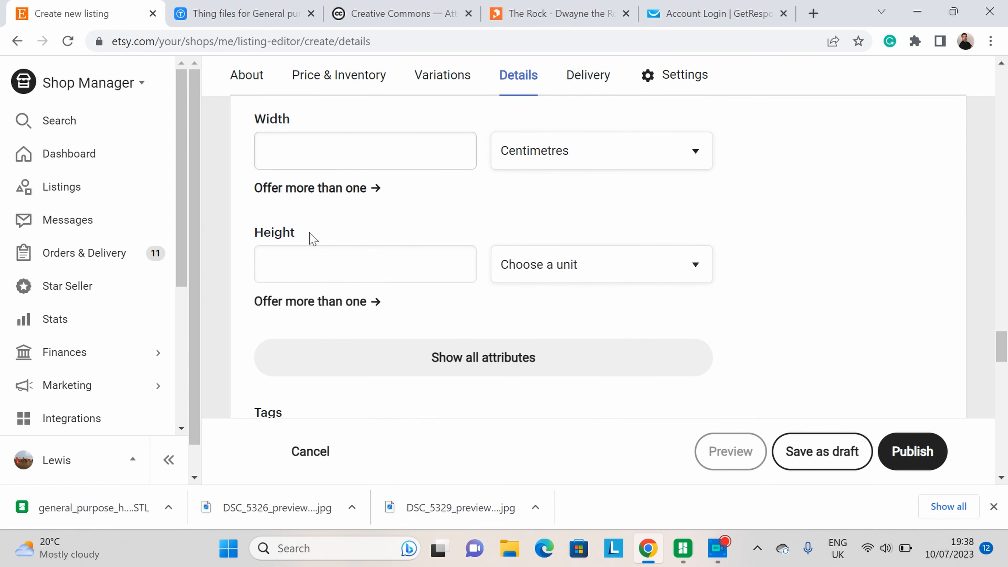
scroll(552, 232, "down", 2)
scroll(560, 227, "up", 2)
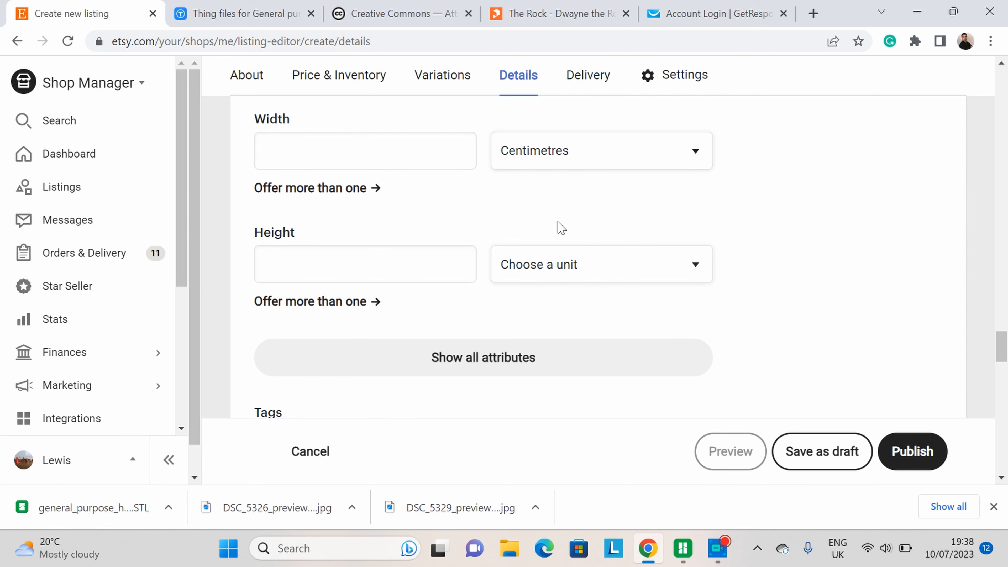
scroll(560, 228, "up", 15)
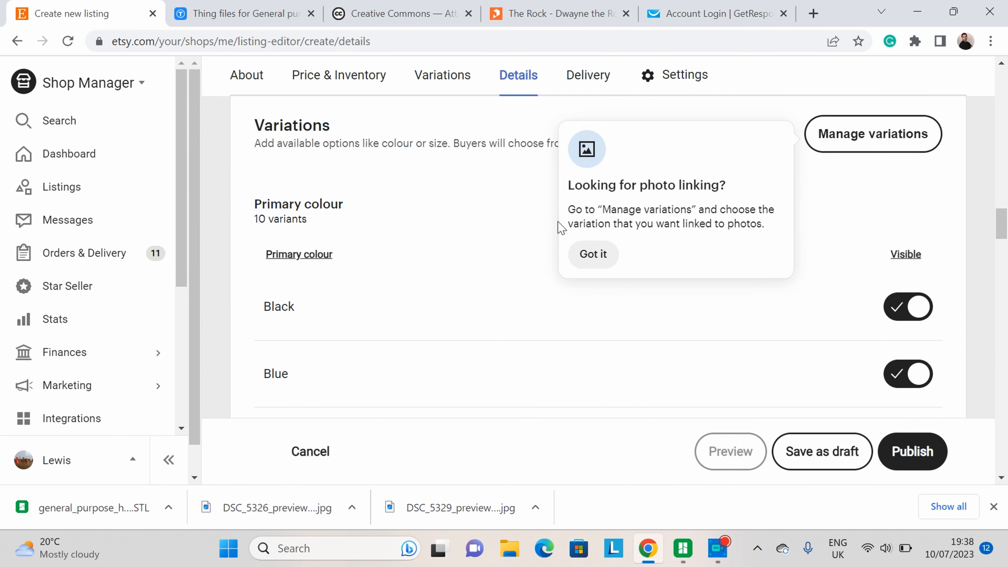
scroll(564, 228, "down", 5)
scroll(565, 229, "down", 10)
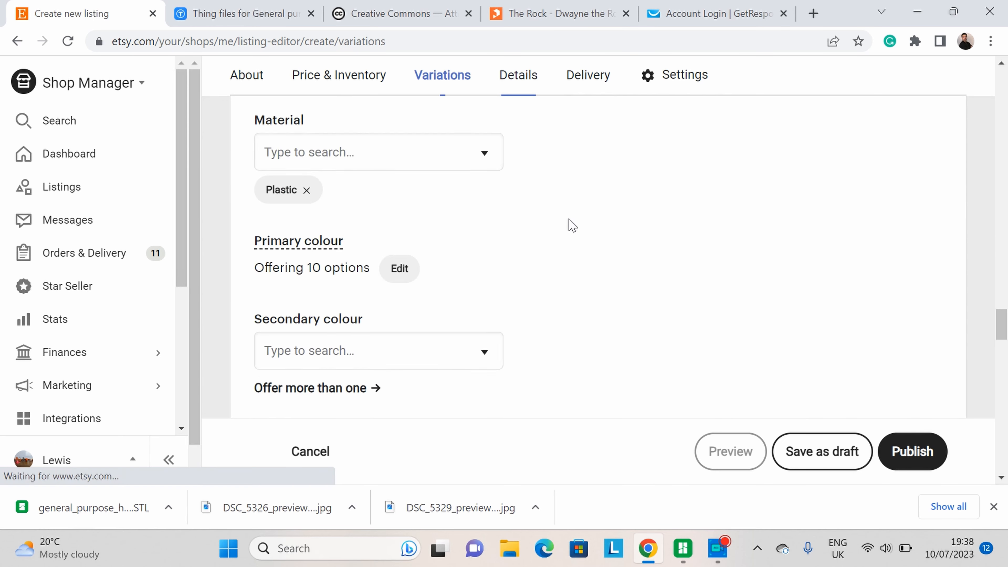
scroll(547, 324, "down", 6)
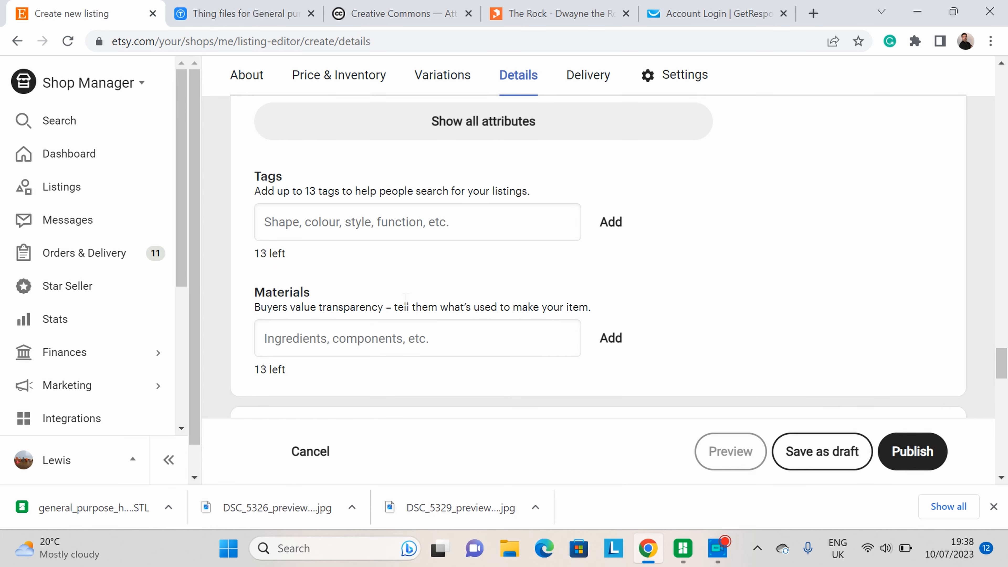
Step: Add the tags hook, door, door hook and fixtures to the listing
left_click(332, 213)
left_click(793, 230)
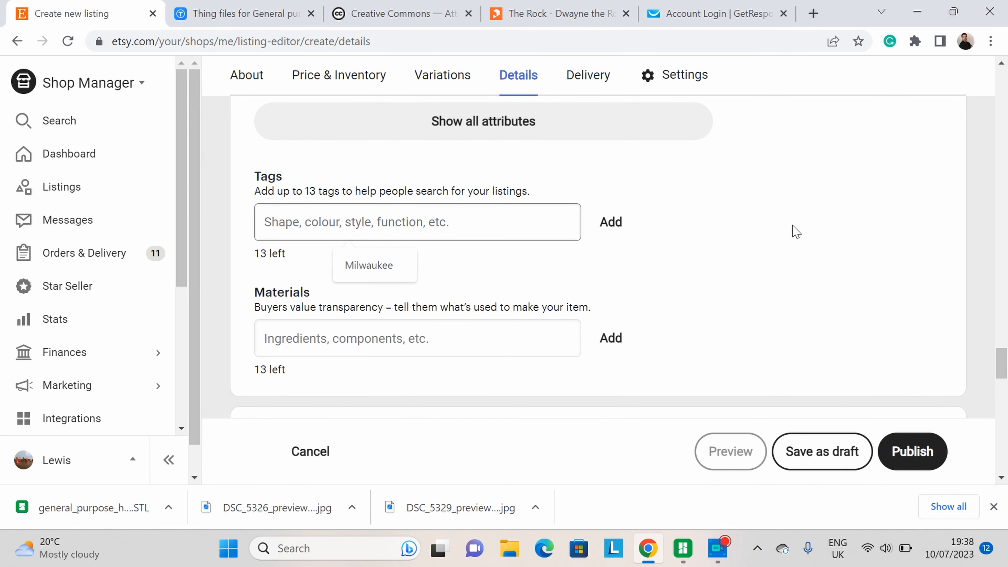
left_click(381, 236)
type("hook")
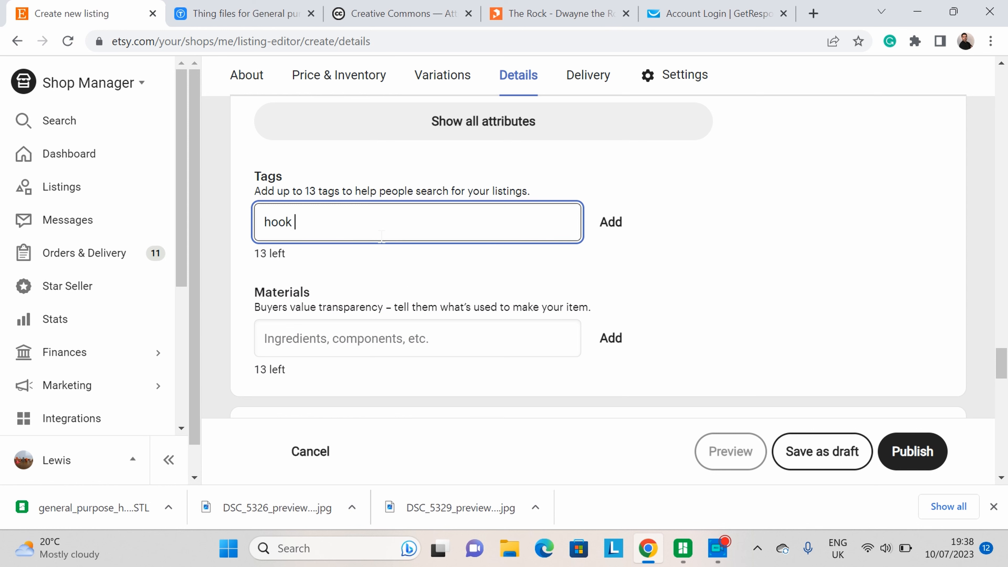
key("Return")
type("do")
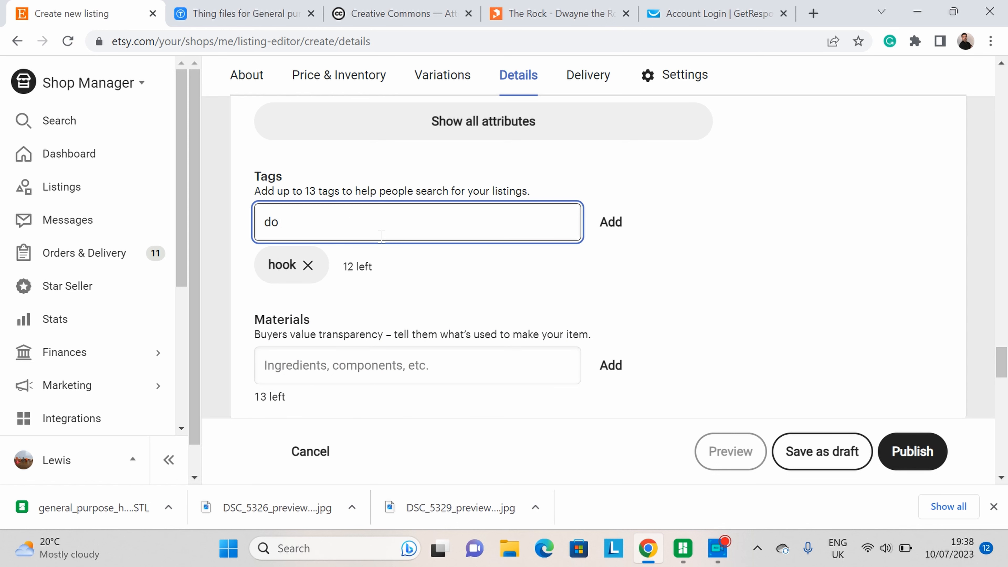
type("or")
key("Return")
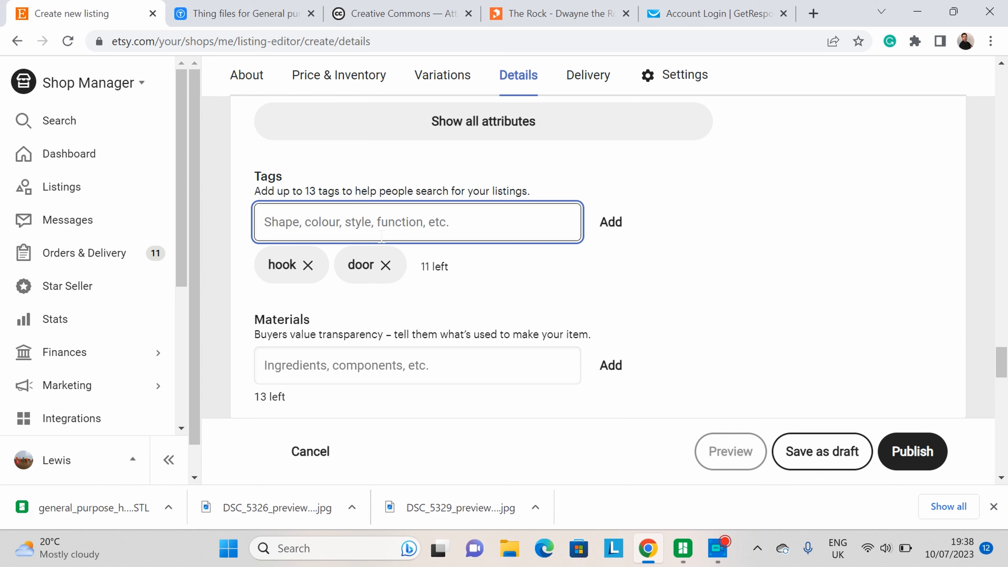
type("doo")
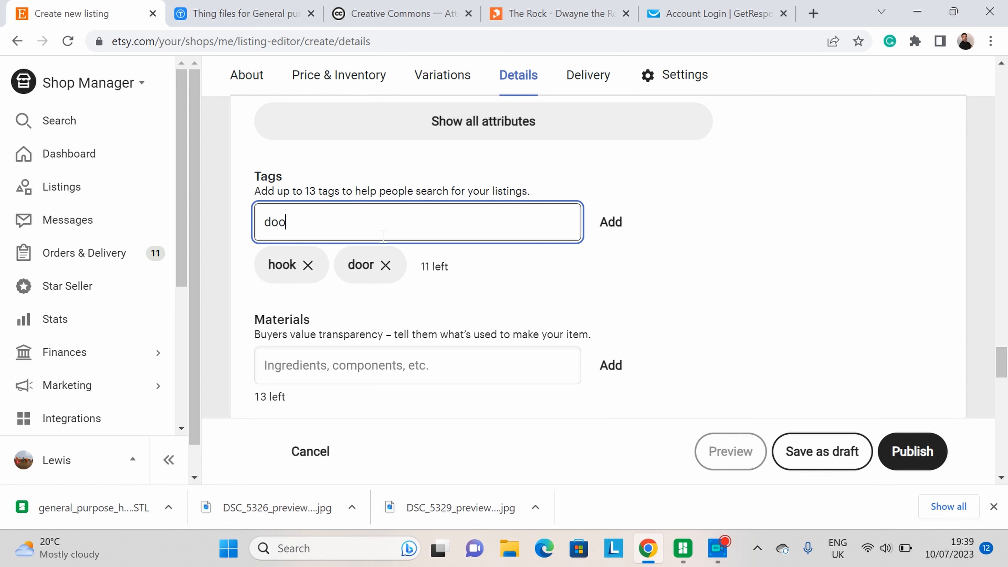
type("r hook")
key("Return")
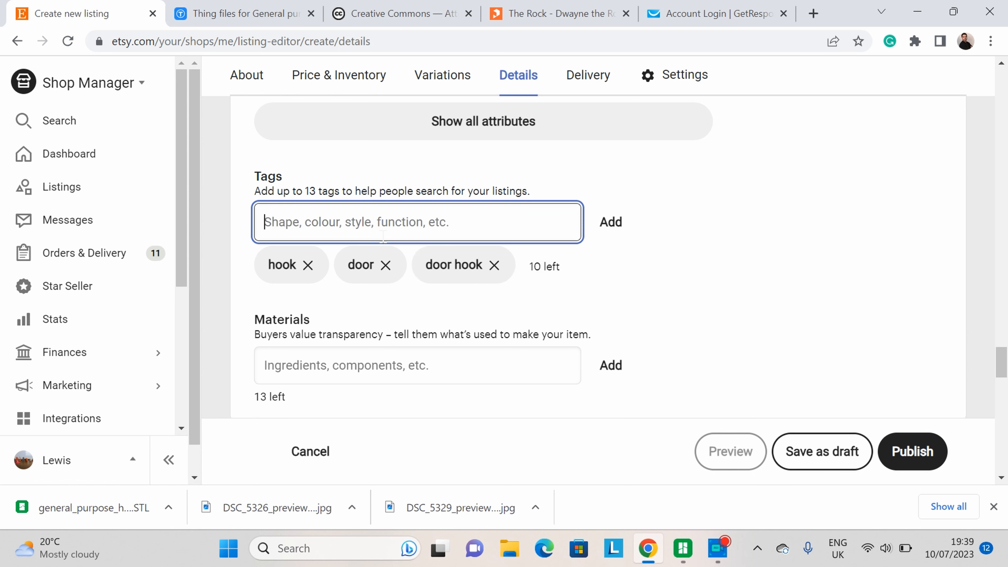
type("fixtures")
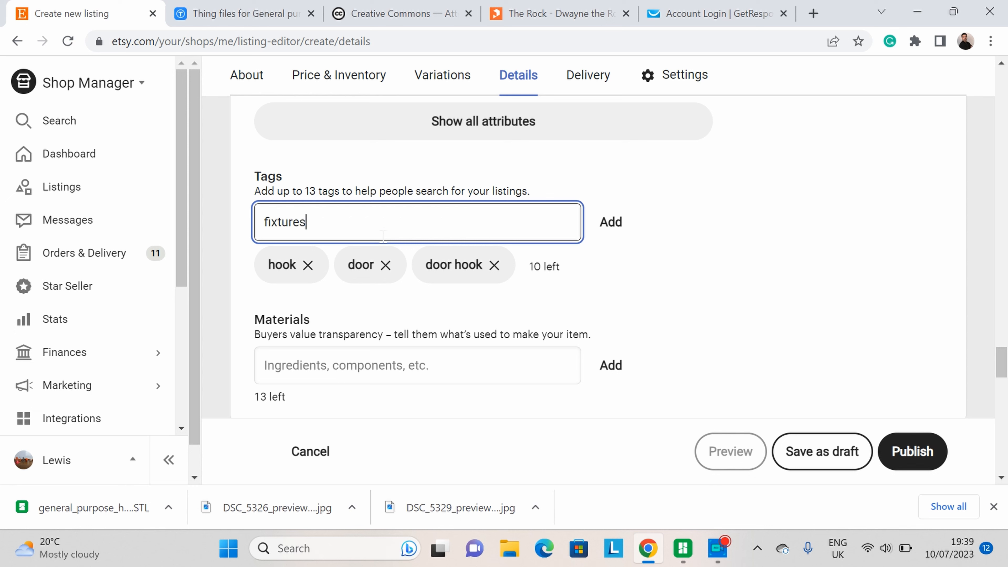
key("Return")
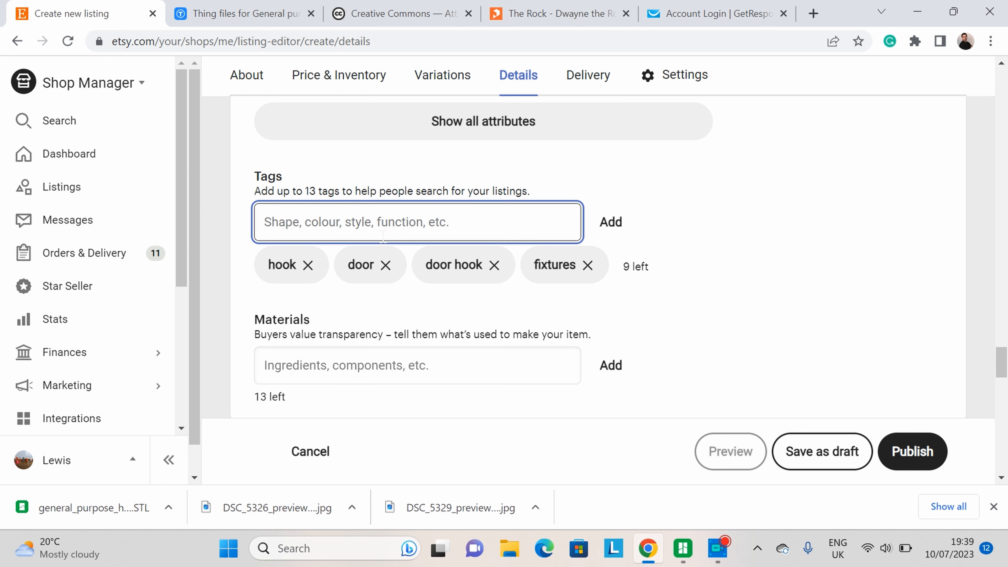
Step: Add the tags general, multi purpose and coat hanger to the listing
type("gen")
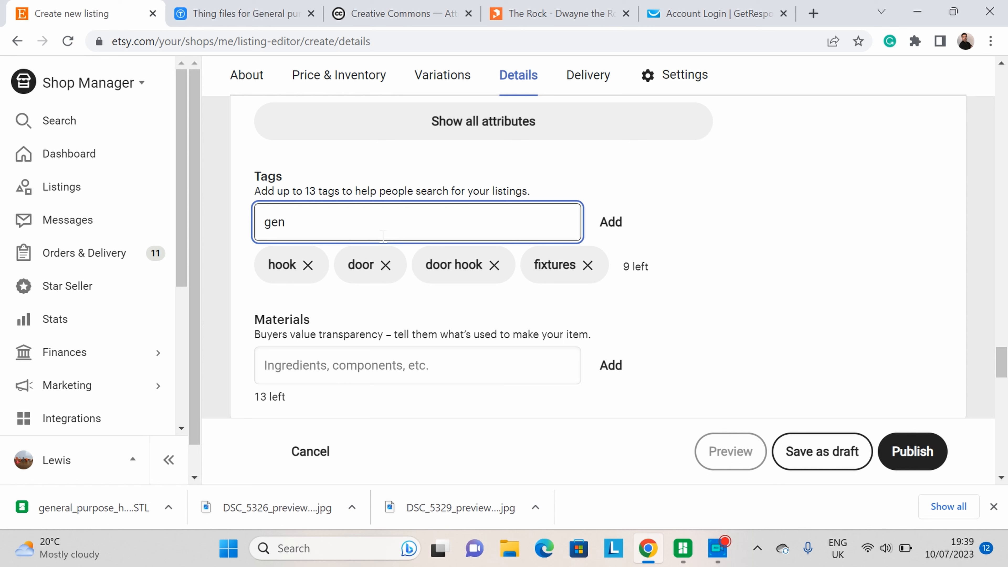
type("eral")
key("Return")
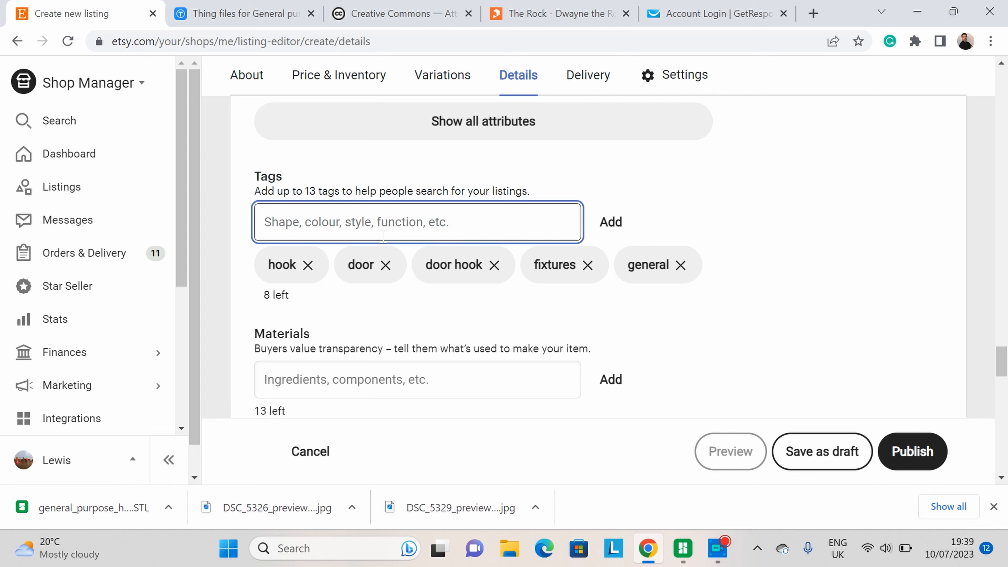
type("multi purpose")
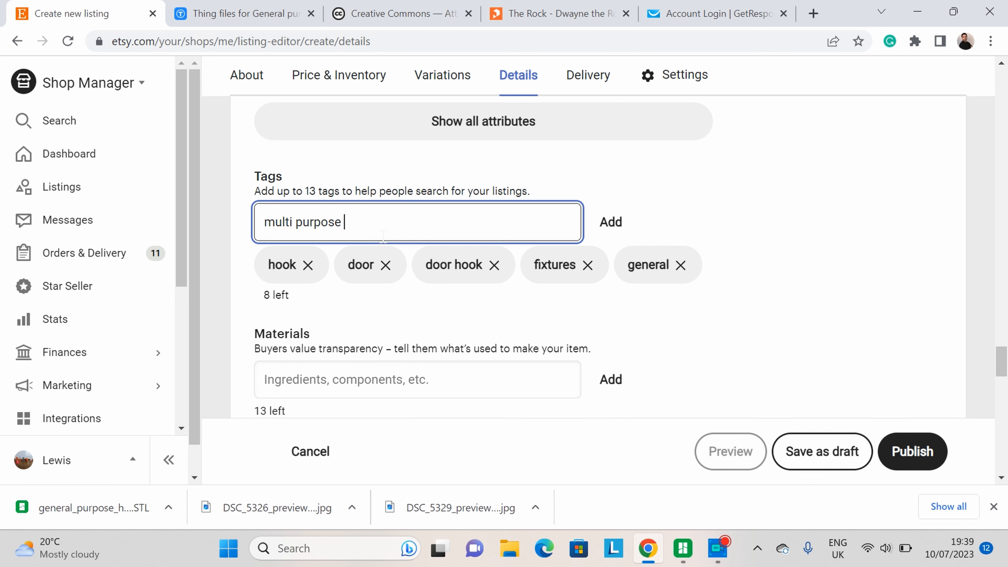
key("Return")
type("coat")
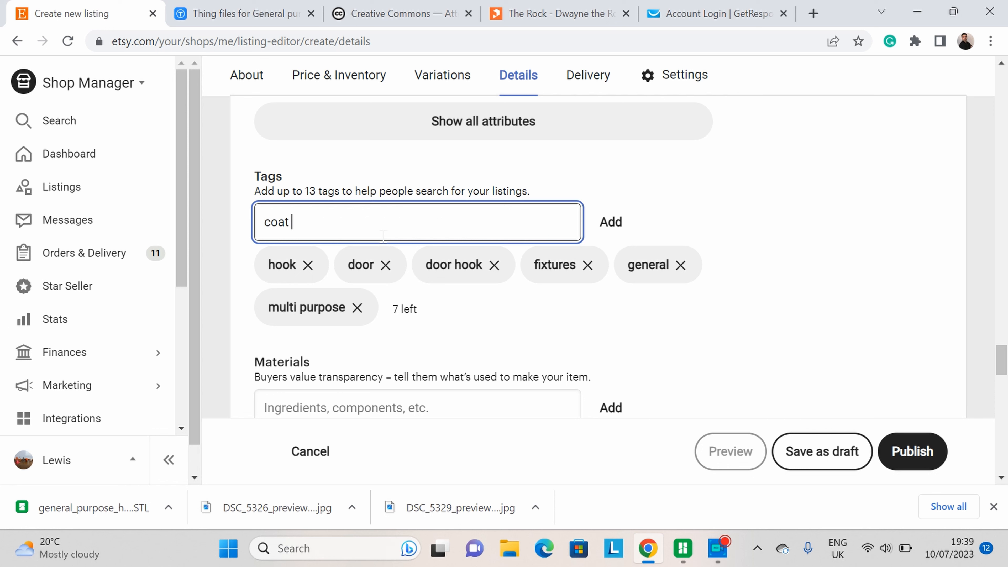
type(" hanger")
key("Return")
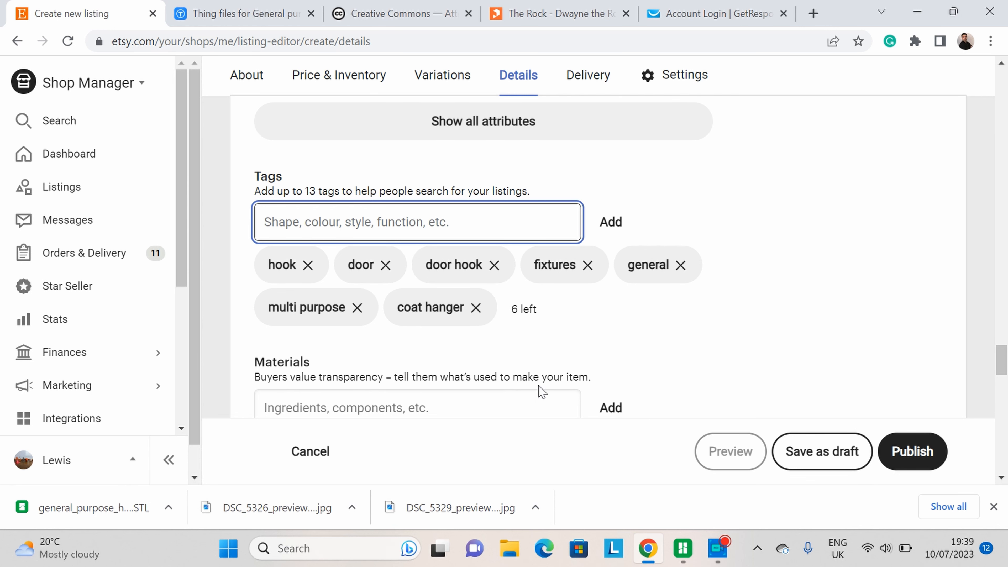
Step: Add pla as a material of the listing
scroll(574, 306, "down", 2)
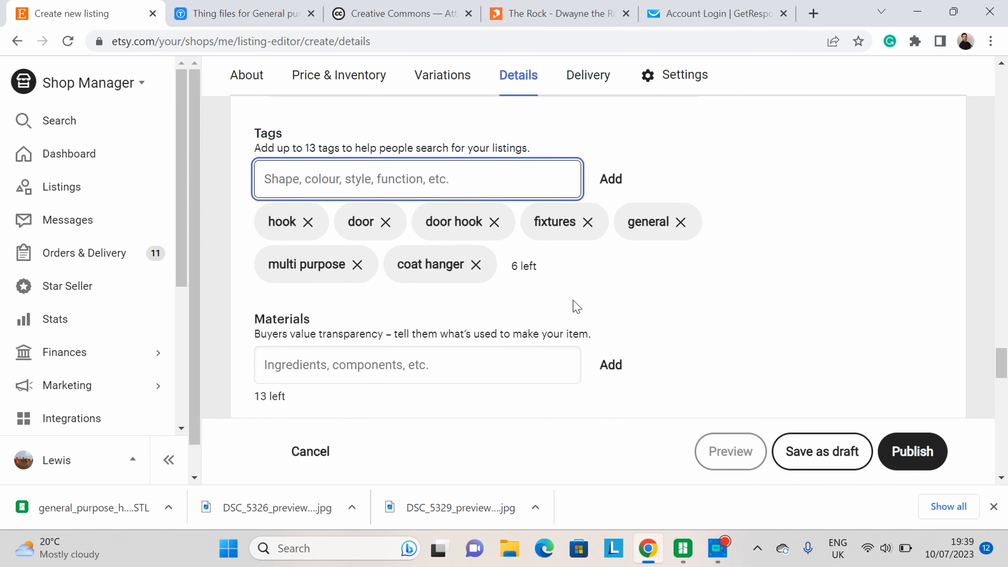
scroll(691, 297, "down", 2)
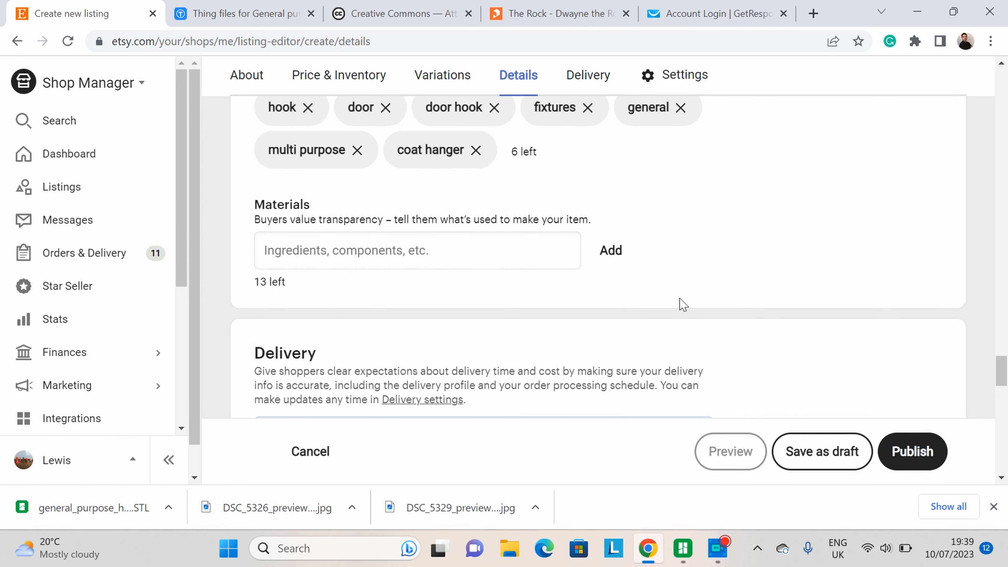
scroll(624, 279, "up", 2)
left_click(578, 324)
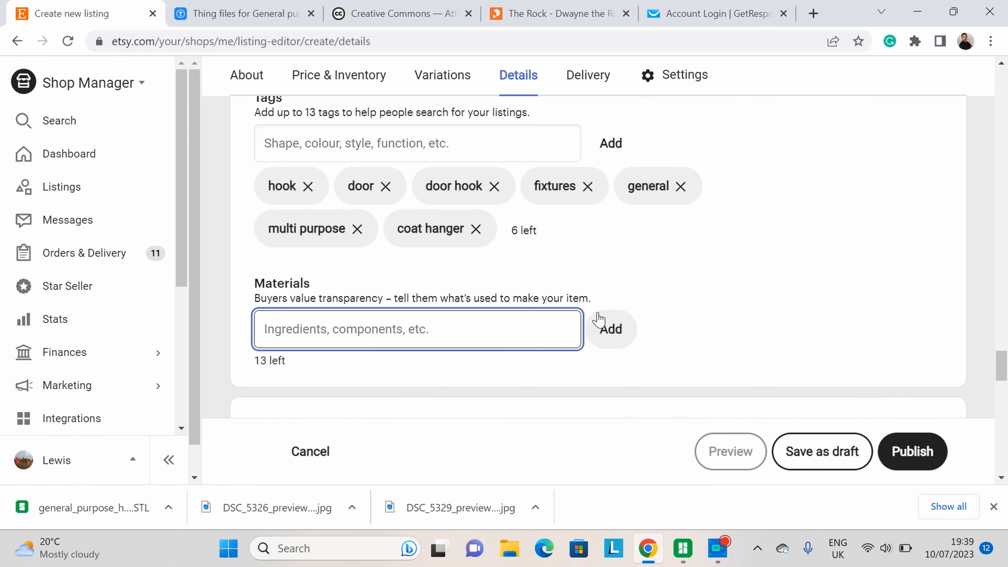
type("pla")
left_click(598, 319)
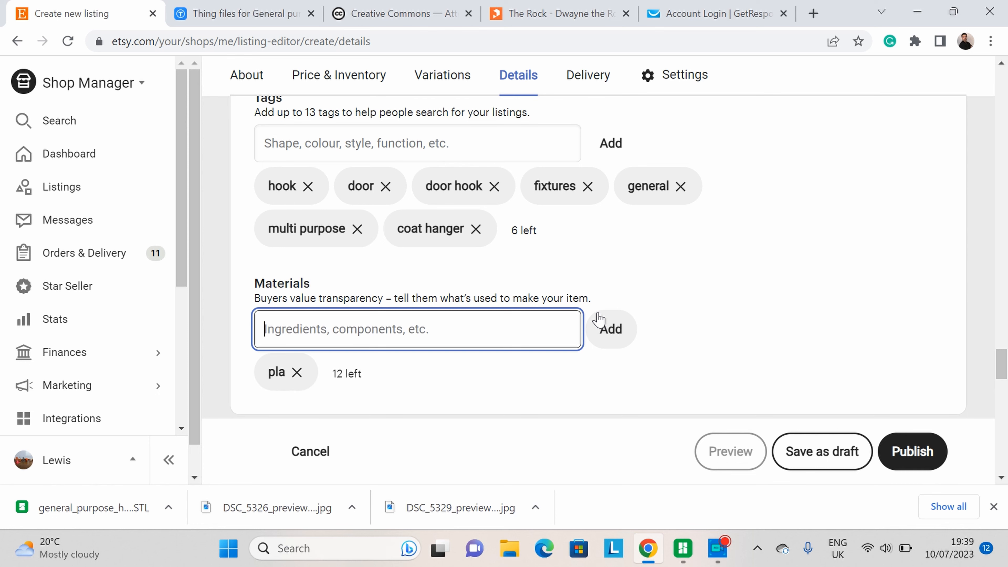
Step: Set the listing's renewal option to Manual
scroll(682, 312, "down", 5)
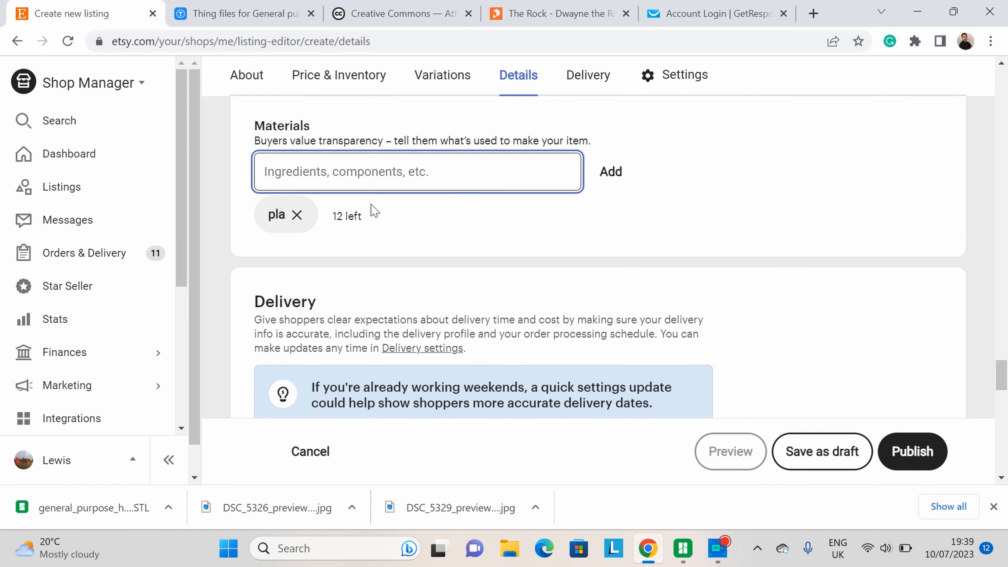
scroll(376, 211, "down", 8)
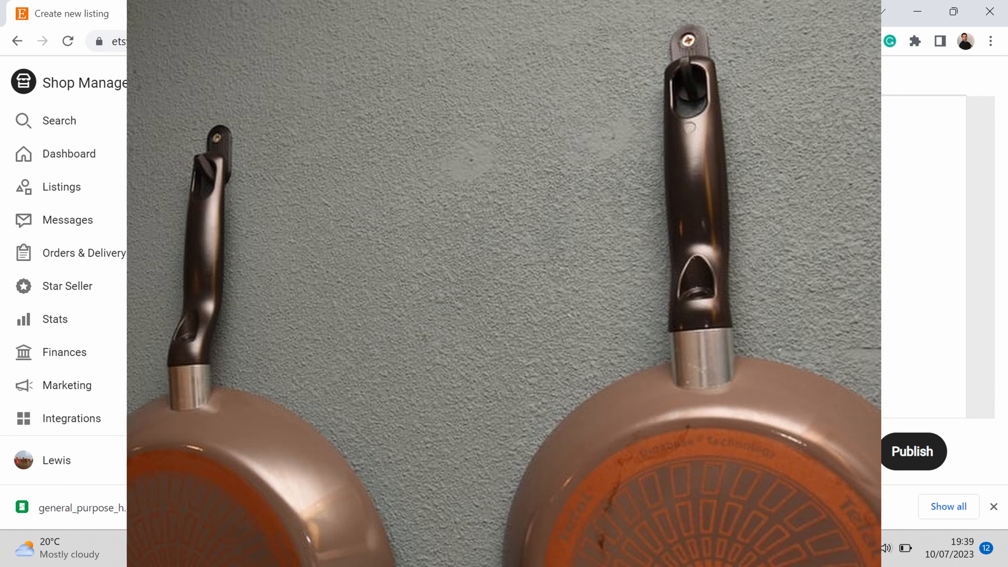
scroll(673, 355, "down", 3)
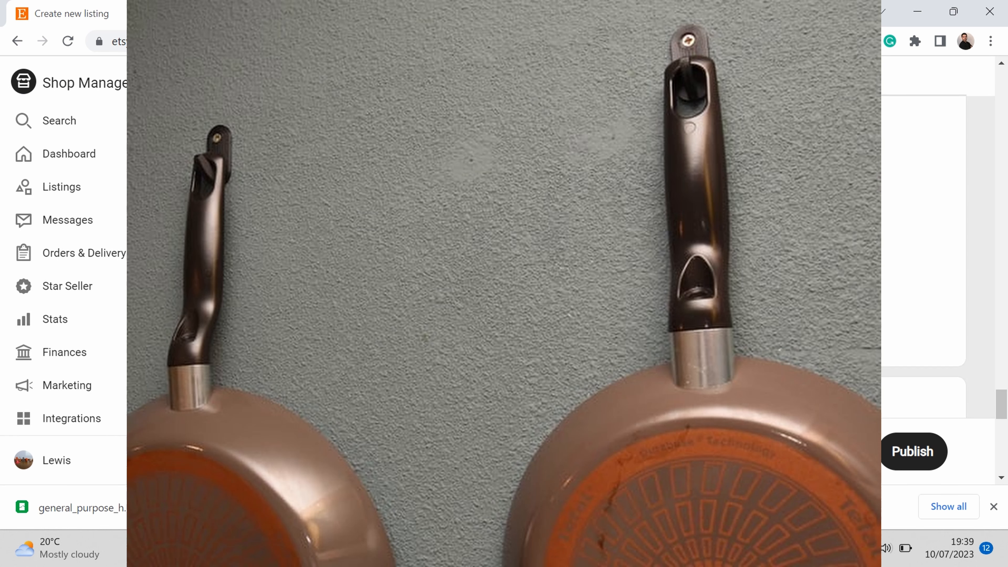
scroll(626, 297, "up", 3)
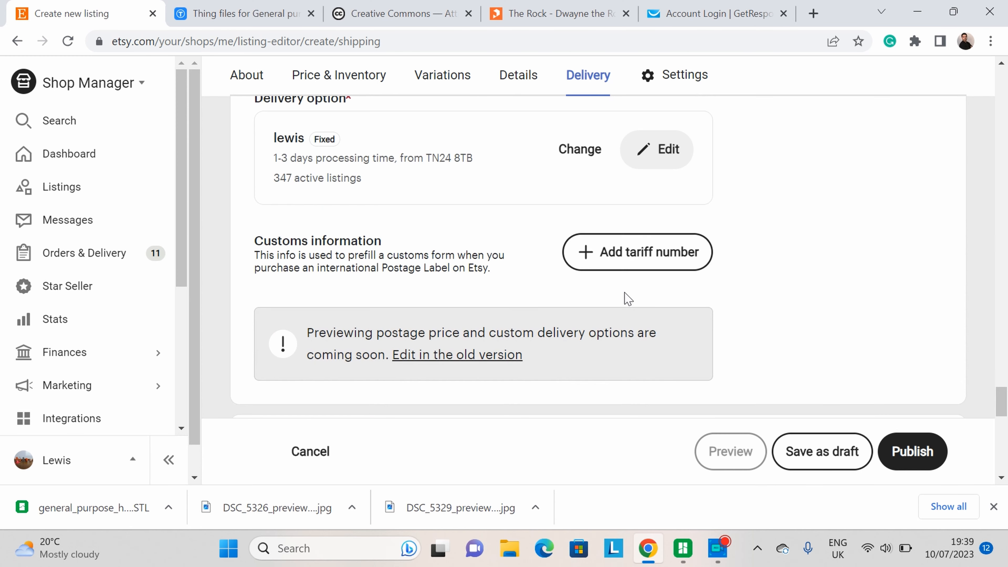
scroll(626, 297, "down", 3)
scroll(409, 243, "down", 1)
scroll(409, 242, "down", 3)
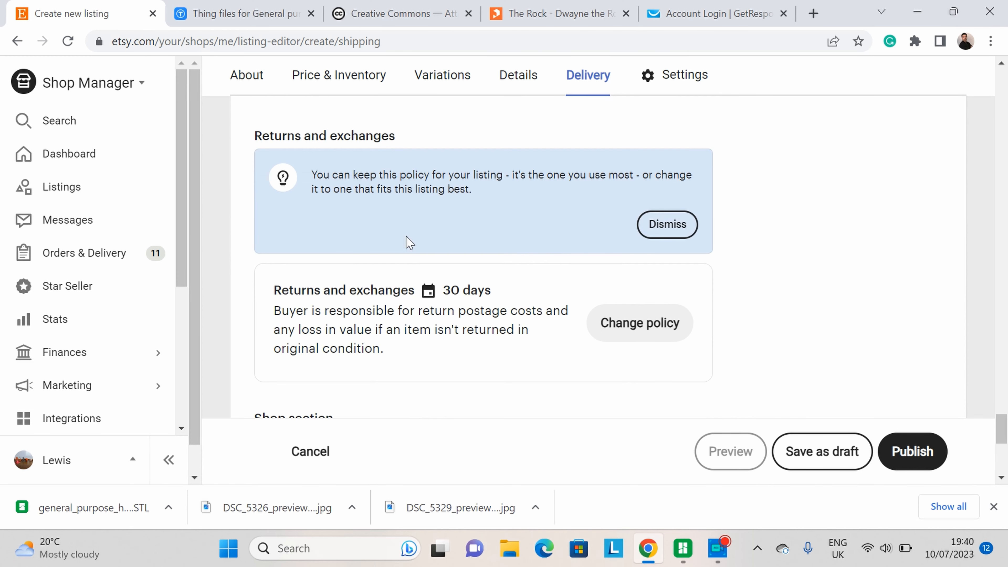
scroll(680, 286, "down", 3)
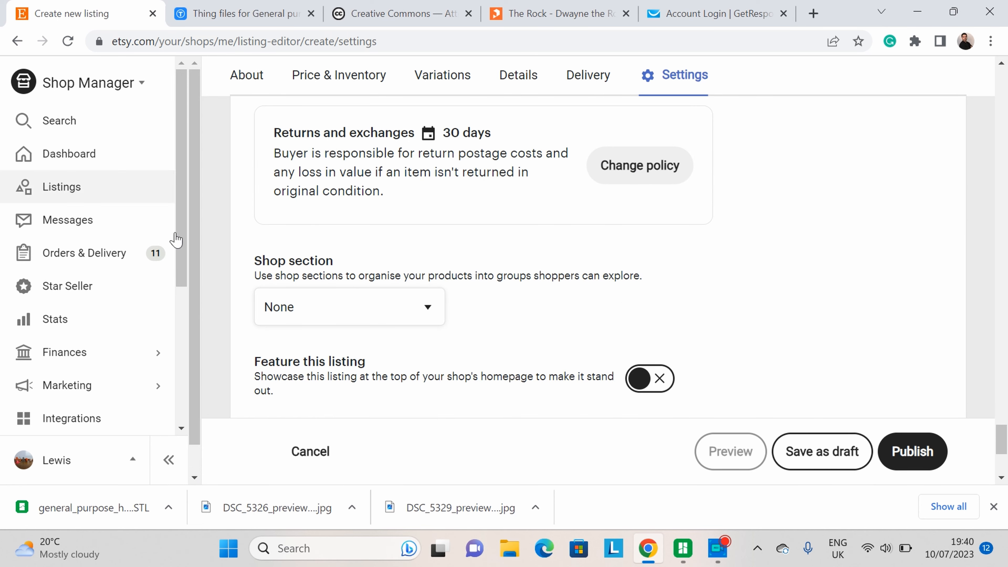
scroll(545, 265, "down", 5)
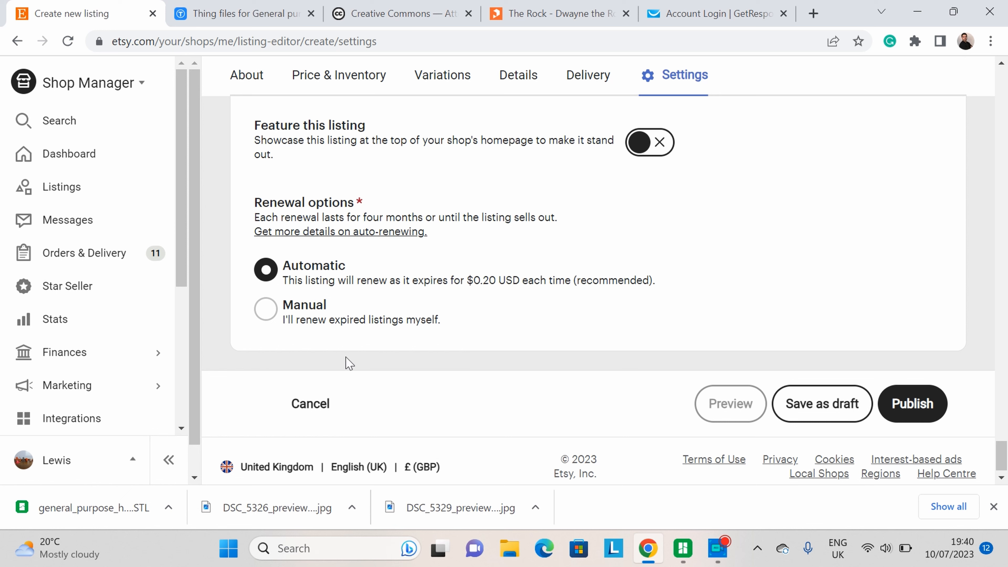
left_click(260, 318)
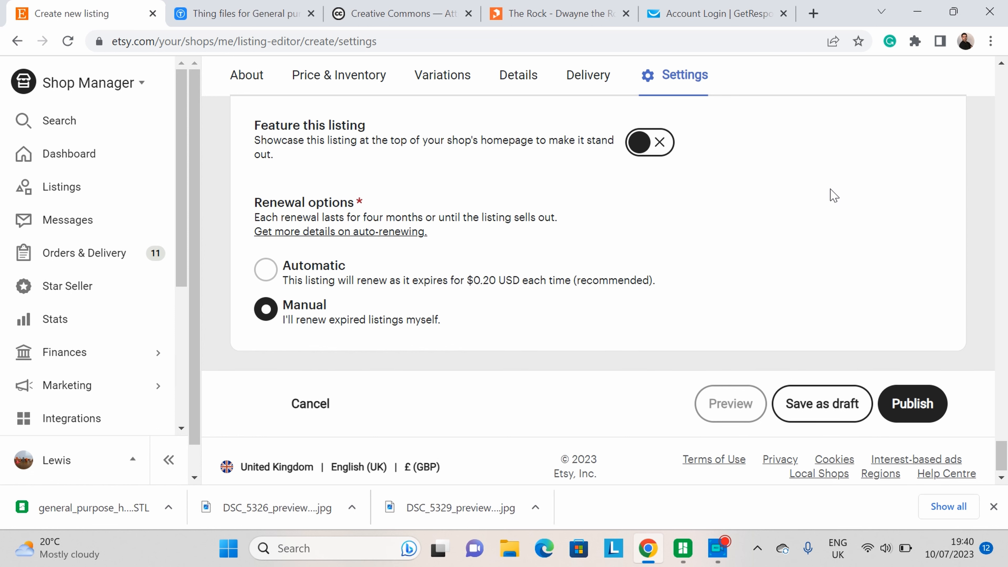
Step: Review the whole listing from the top, including title, description, photos, thumbnail and variations
scroll(826, 221, "up", 2)
scroll(833, 226, "down", 2)
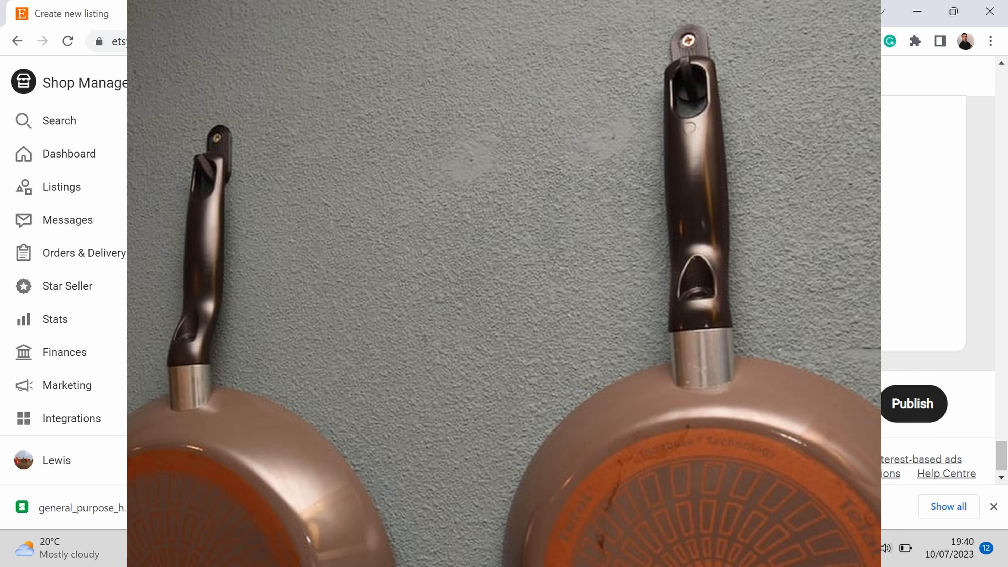
scroll(925, 278, "up", 10)
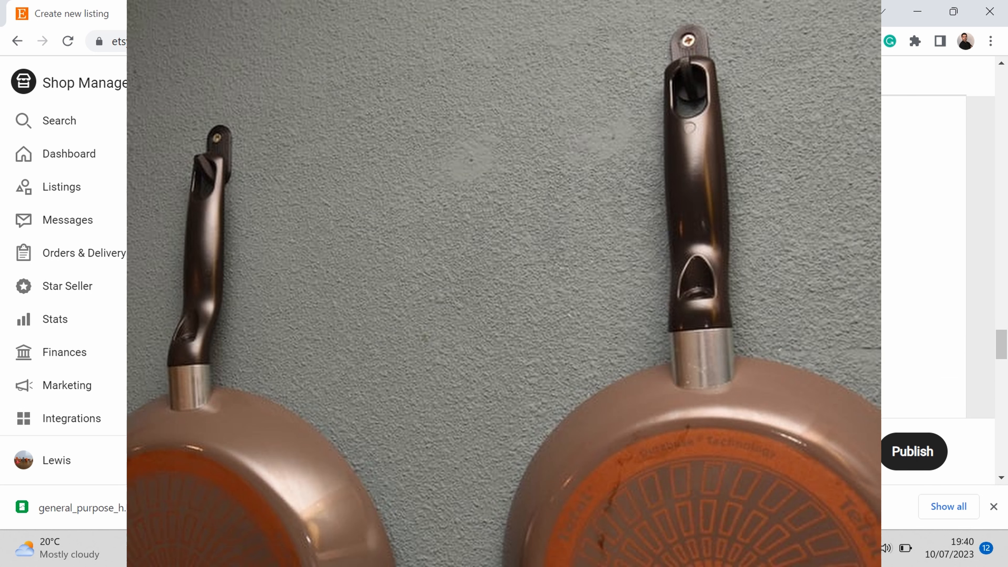
scroll(702, 293, "up", 10)
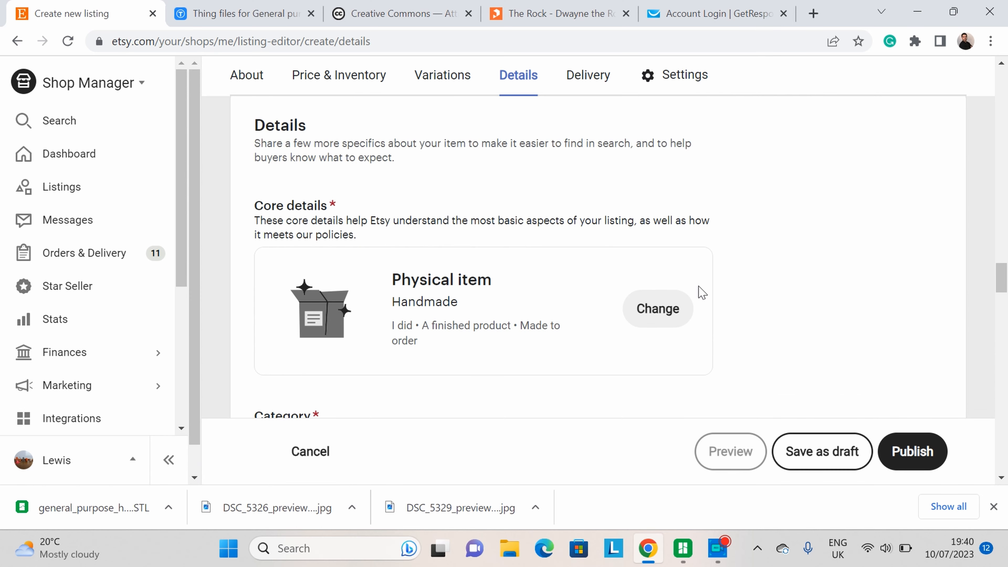
scroll(703, 293, "up", 15)
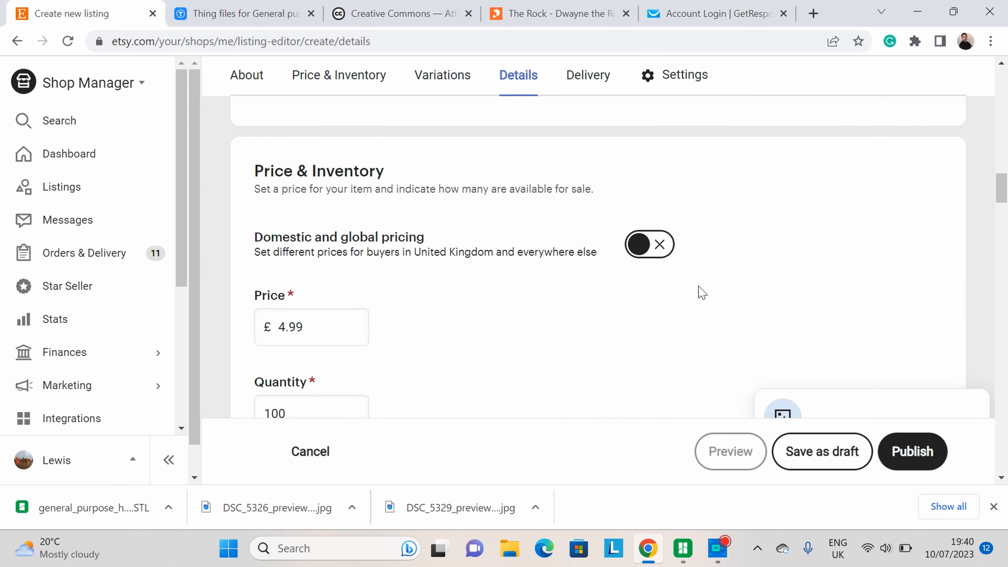
scroll(703, 293, "up", 10)
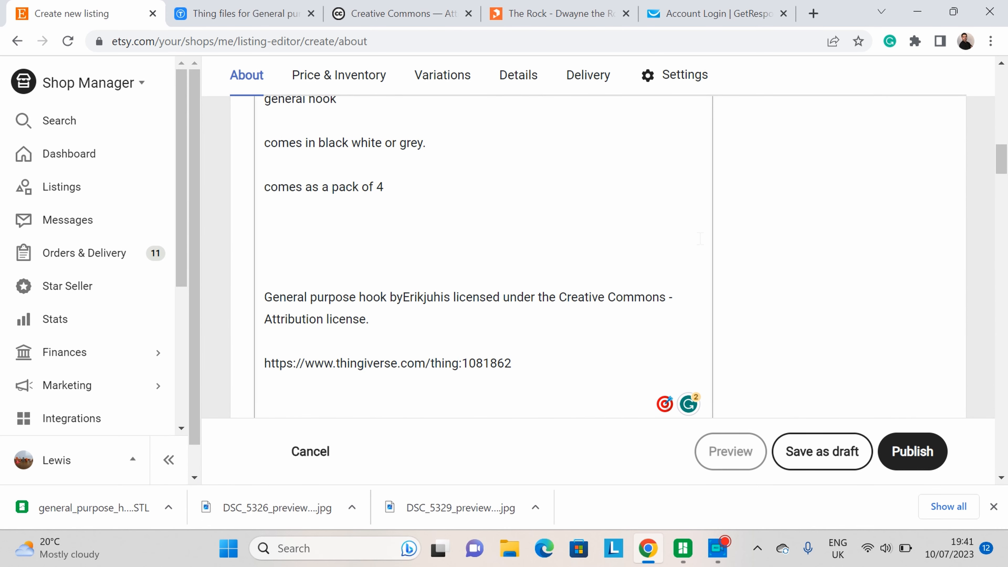
scroll(451, 265, "up", 2)
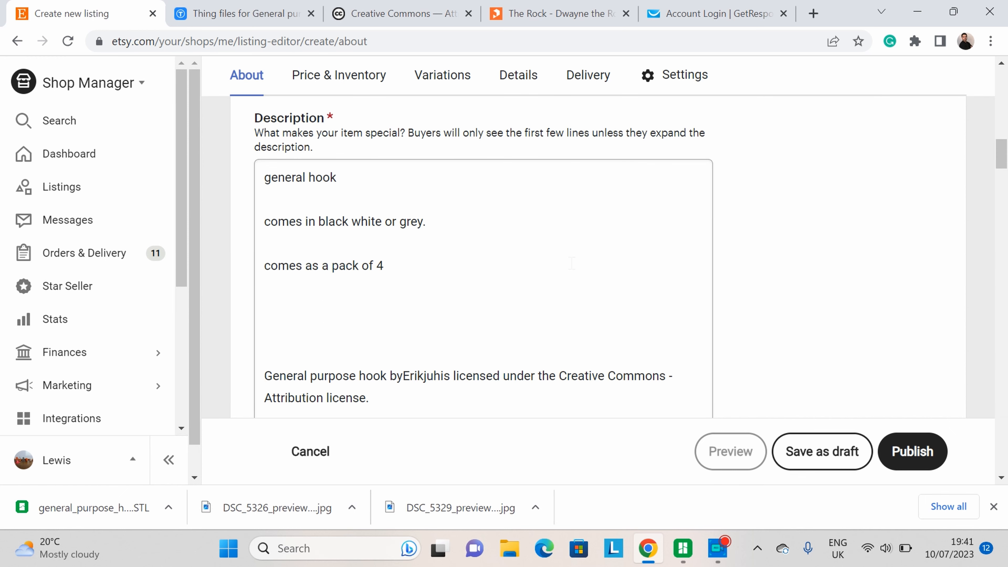
scroll(635, 272, "up", 10)
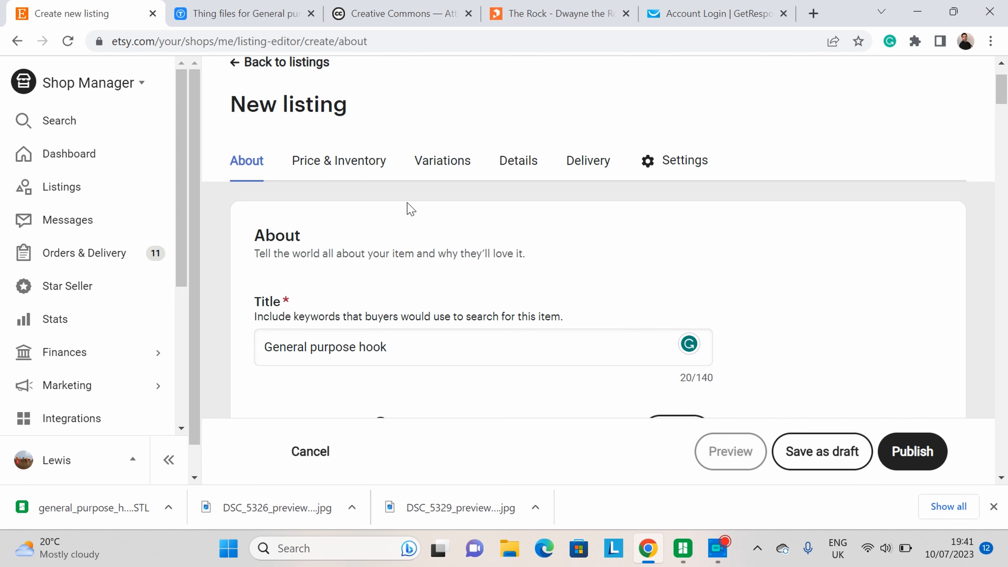
scroll(462, 385, "down", 8)
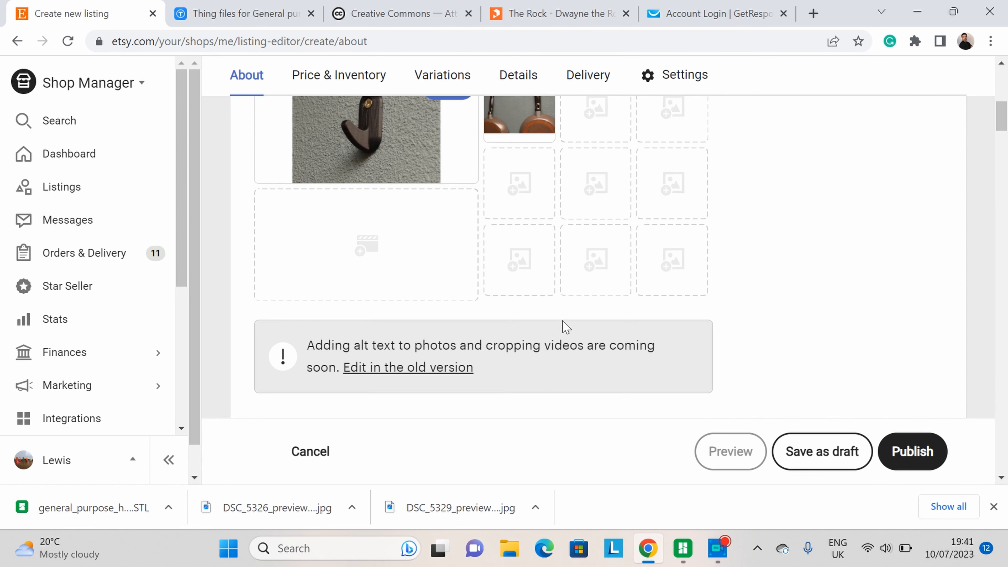
scroll(596, 324, "up", 2)
scroll(953, 250, "down", 5)
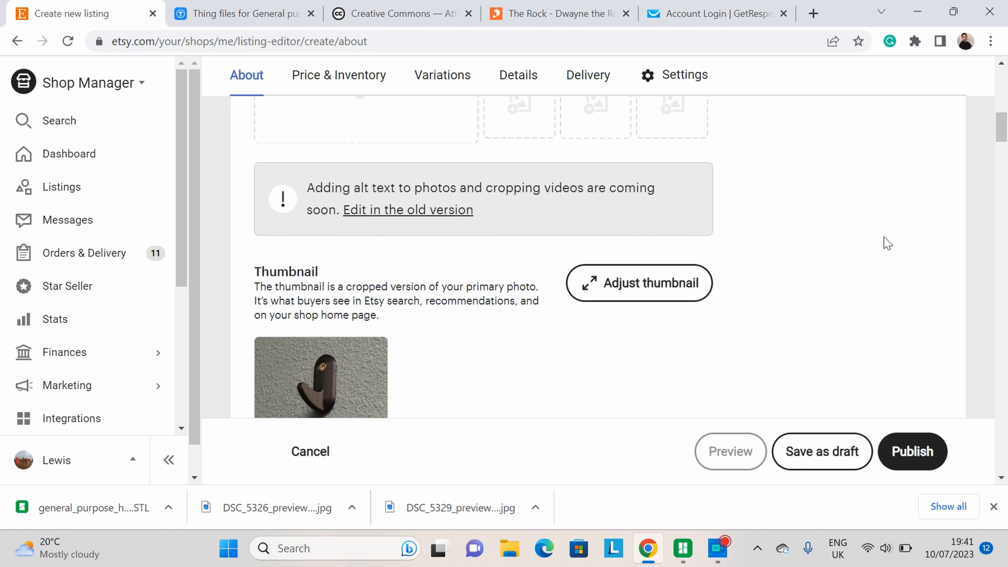
scroll(590, 388, "down", 3)
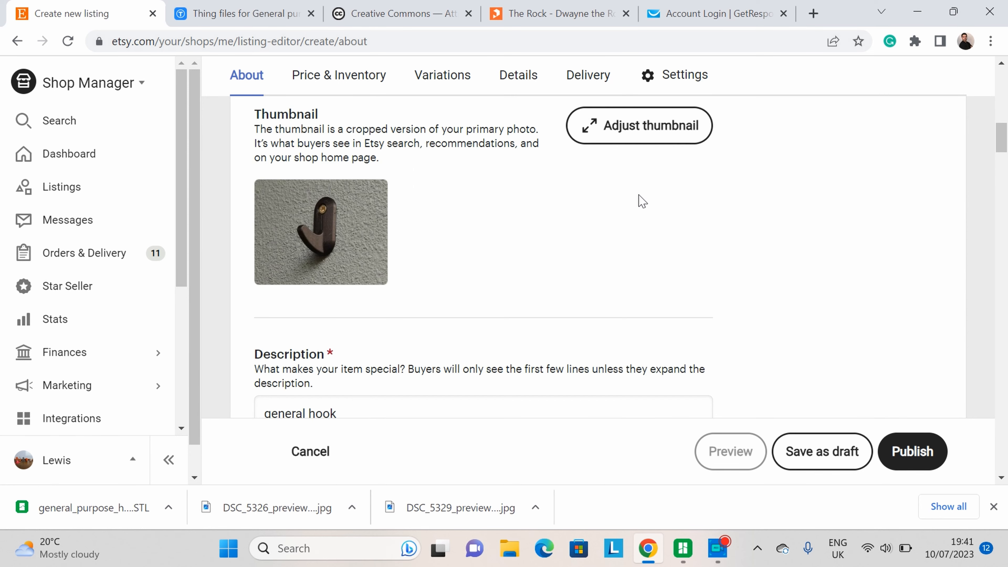
scroll(628, 178, "down", 15)
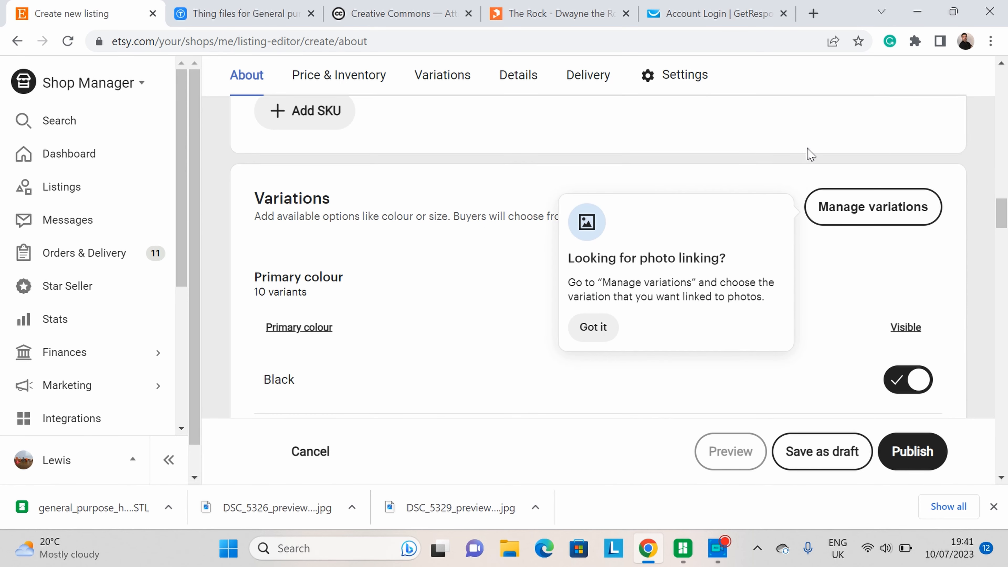
scroll(810, 155, "down", 5)
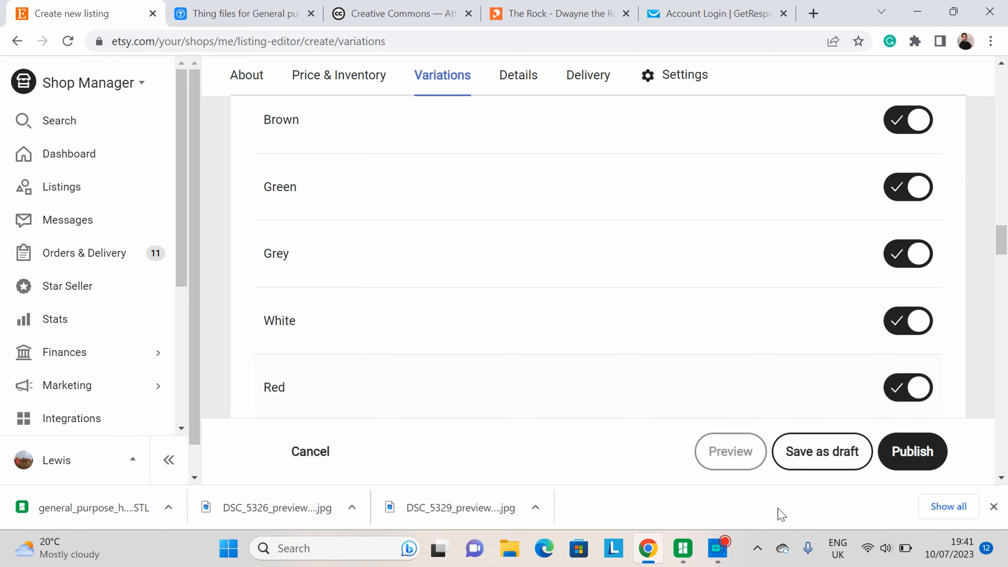